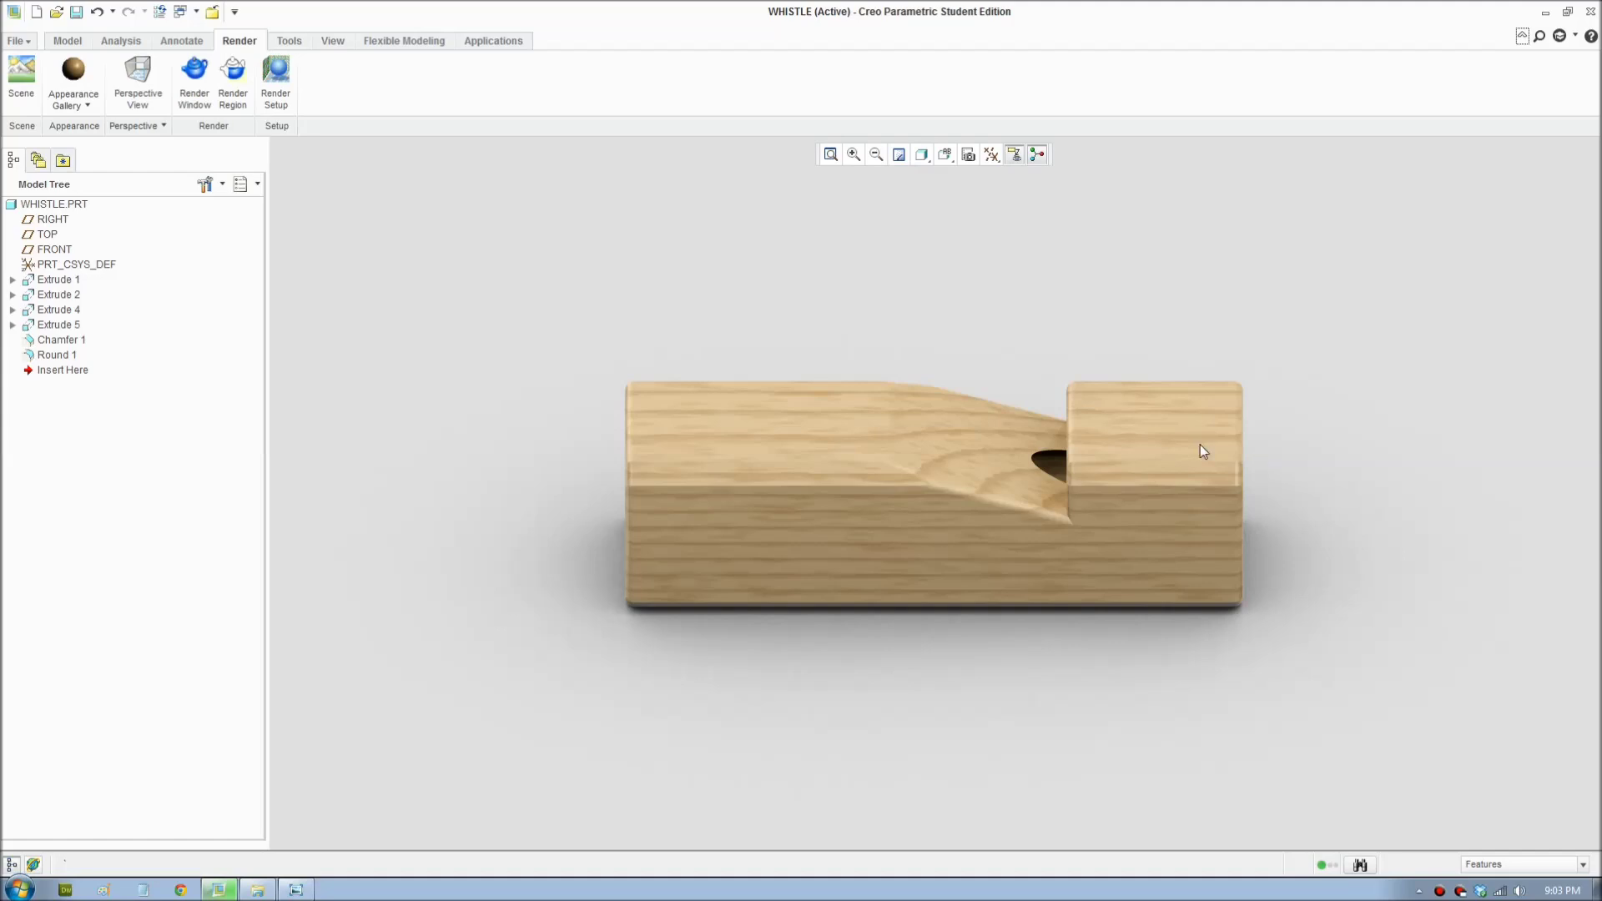
Step: Create a new part named Whistle2
{"action": "left_click", "coordinate": [20, 41]}
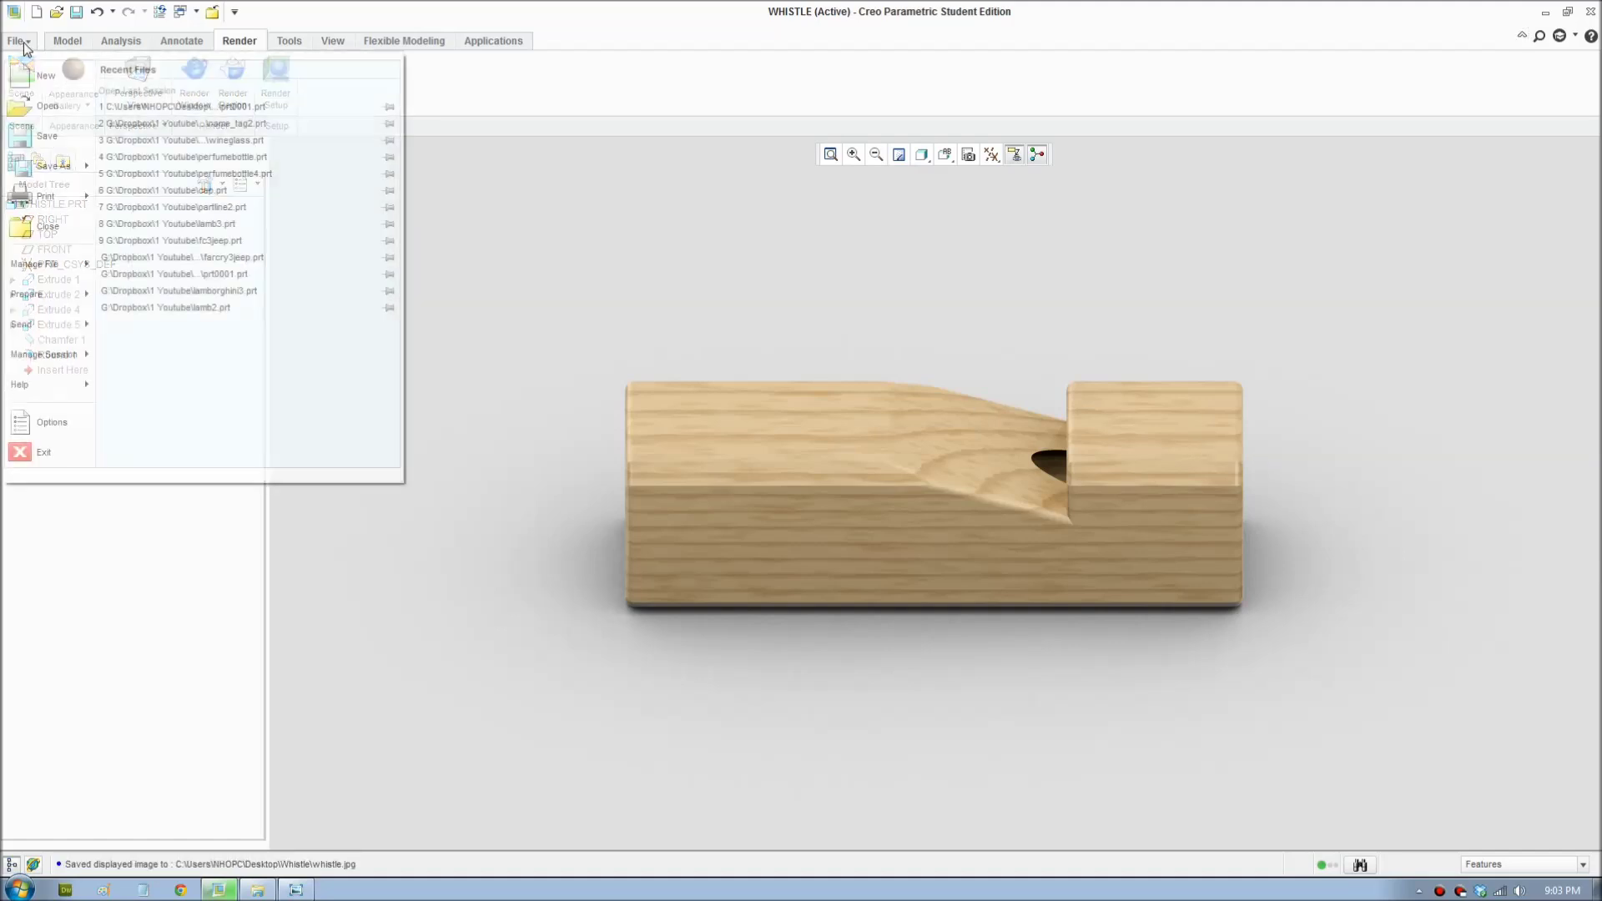
{"action": "left_click", "coordinate": [45, 77]}
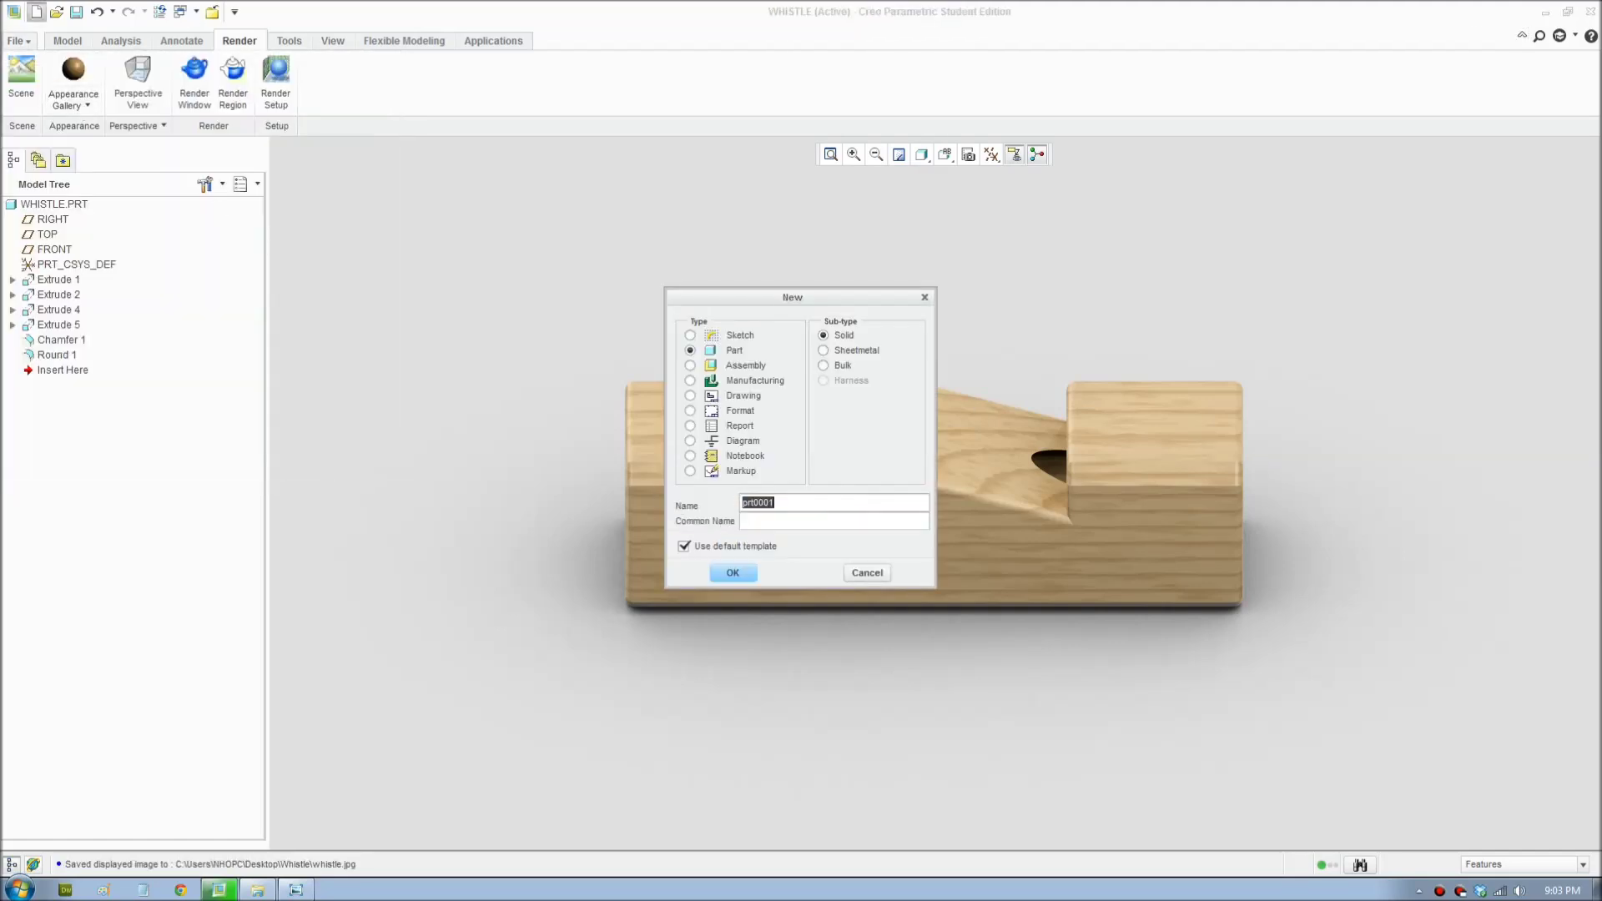
{"action": "type", "text": "Whistle2"}
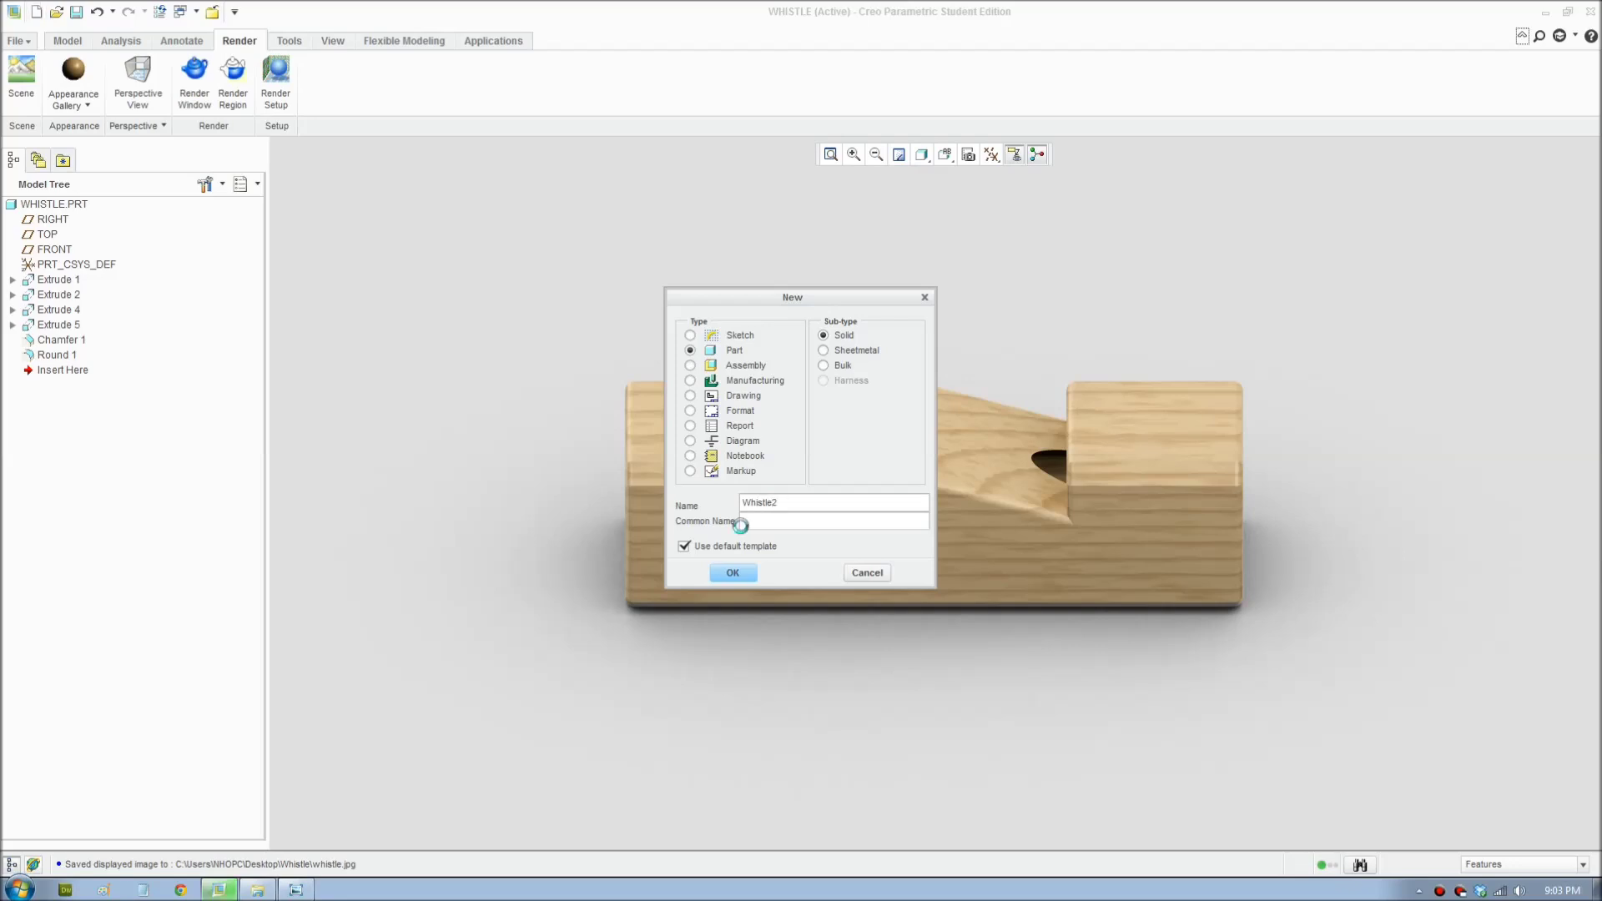
{"action": "key", "text": "Return"}
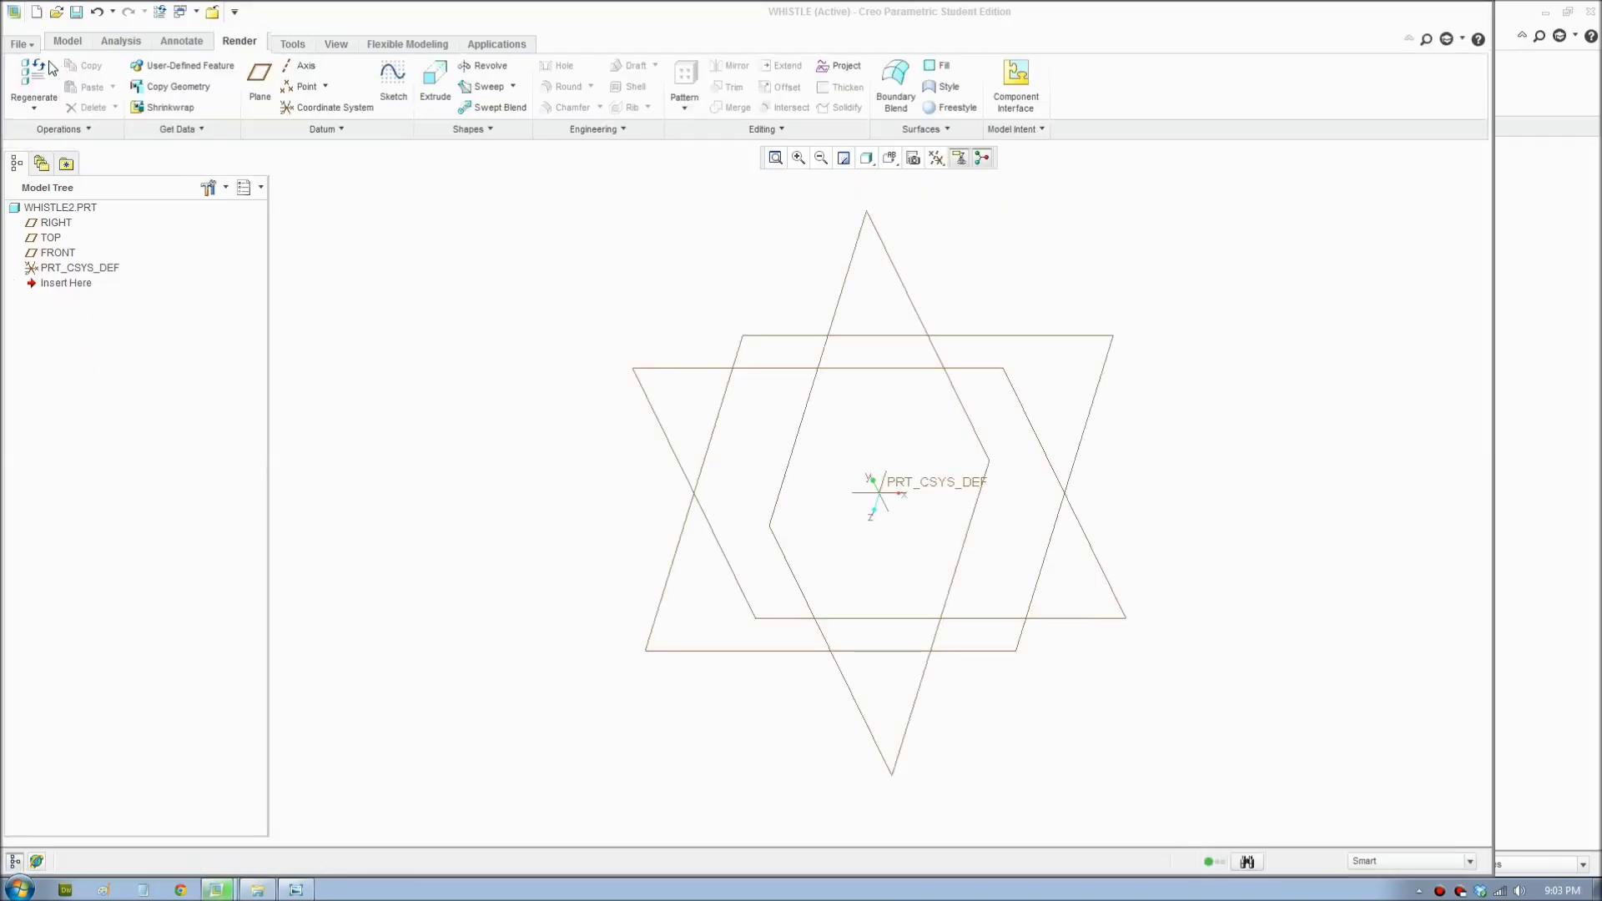
Step: Set the working directory to the Whistle folder on the Desktop
{"action": "left_click", "coordinate": [21, 44]}
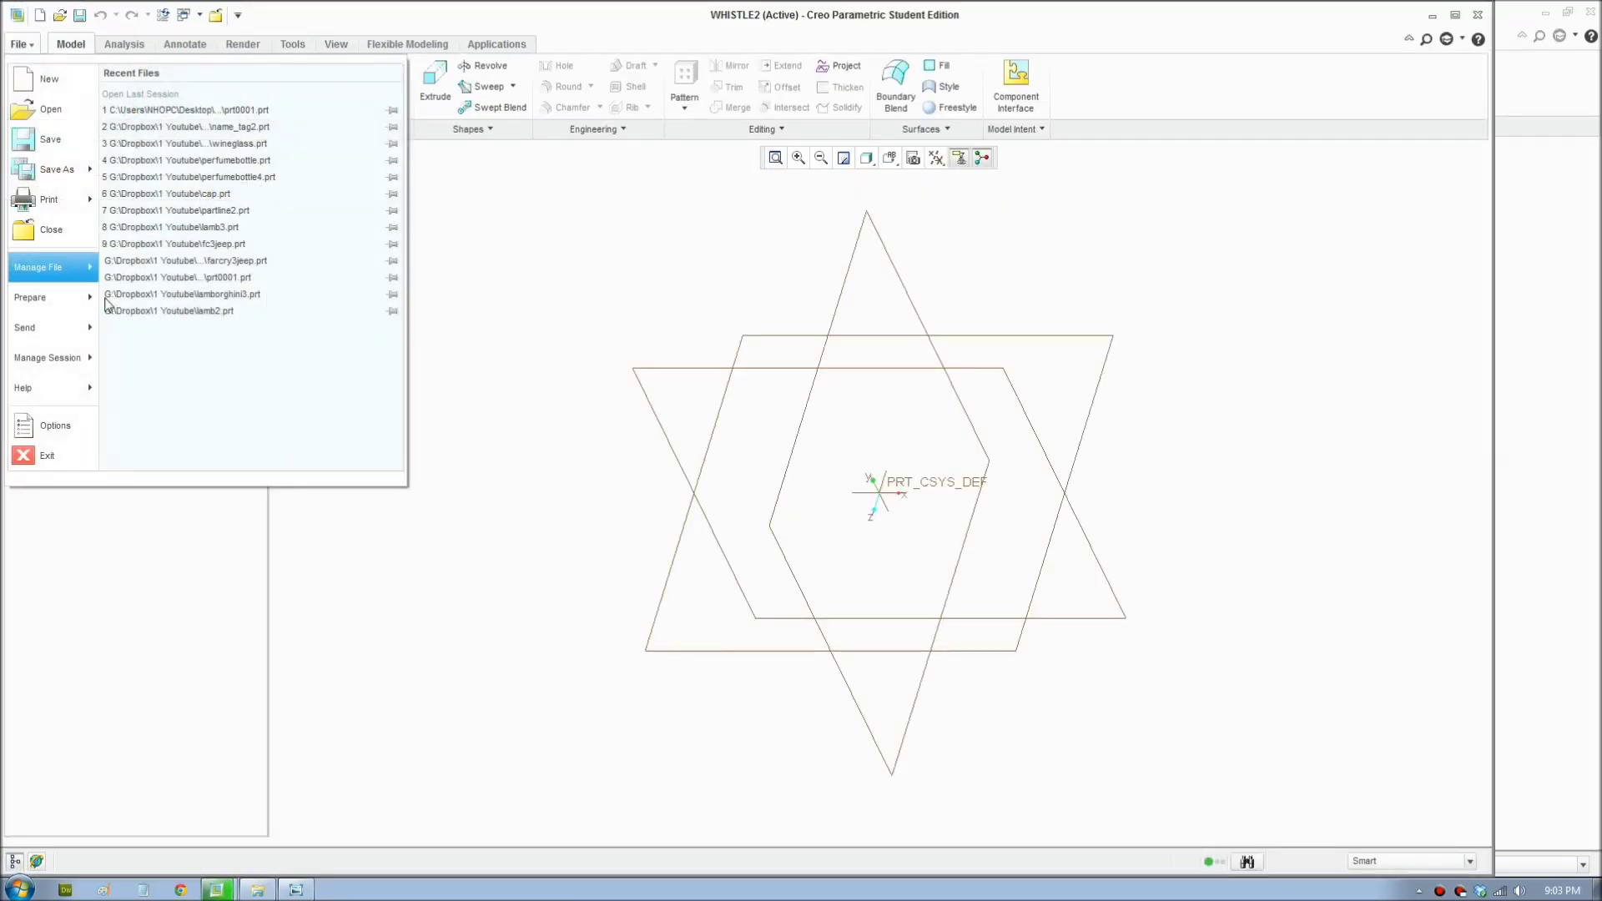
{"action": "mouse_move", "coordinate": [90, 366]}
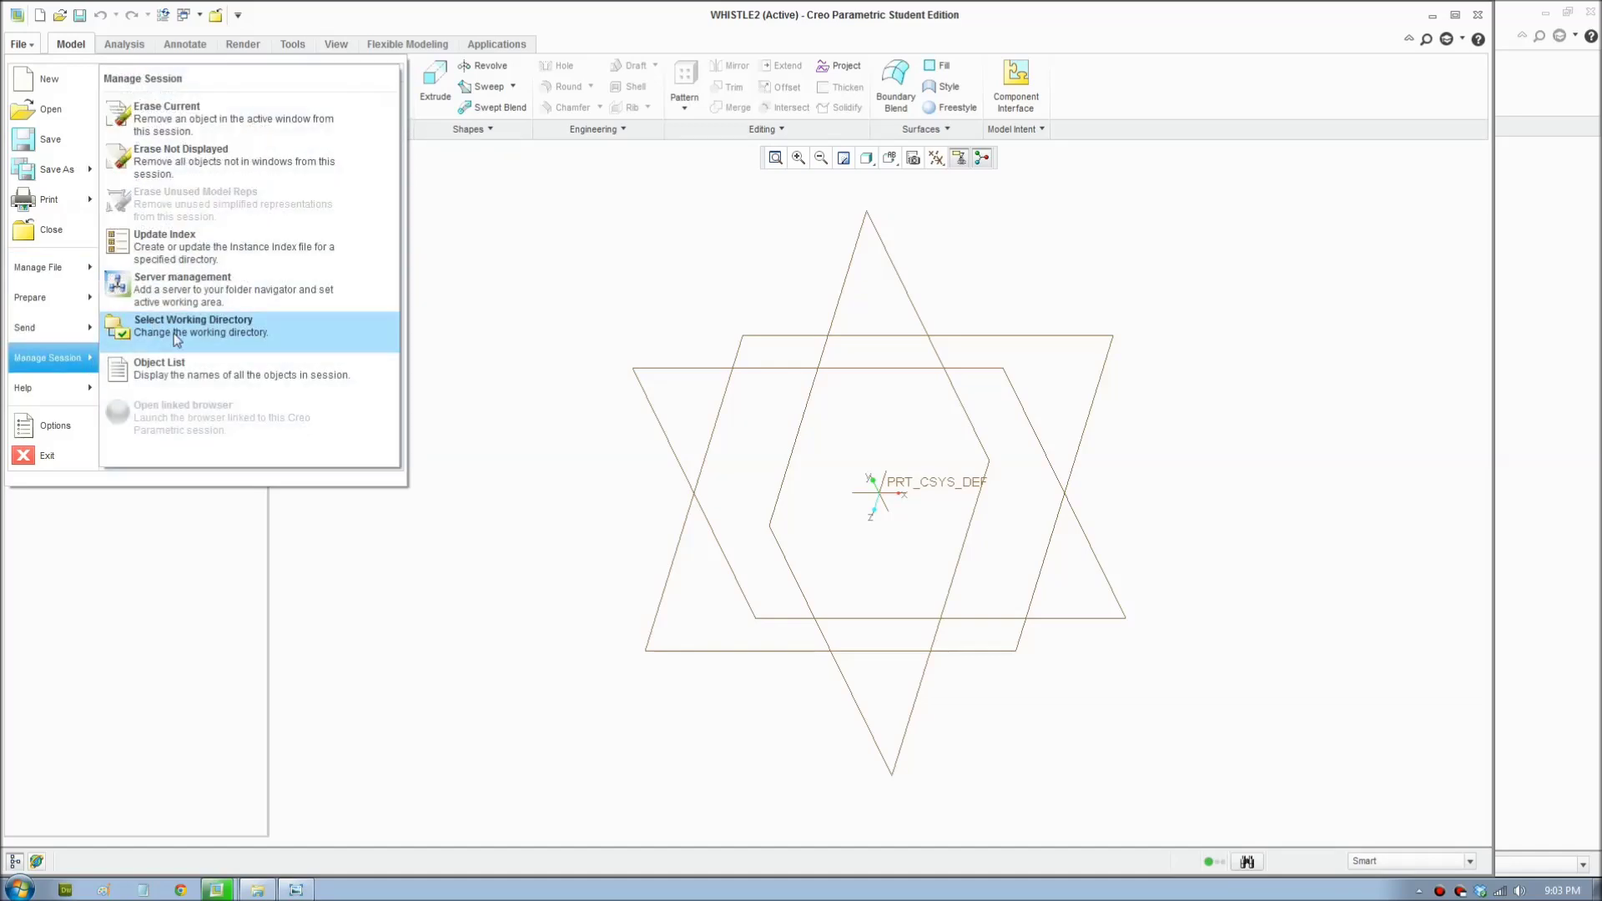
{"action": "left_click", "coordinate": [177, 334]}
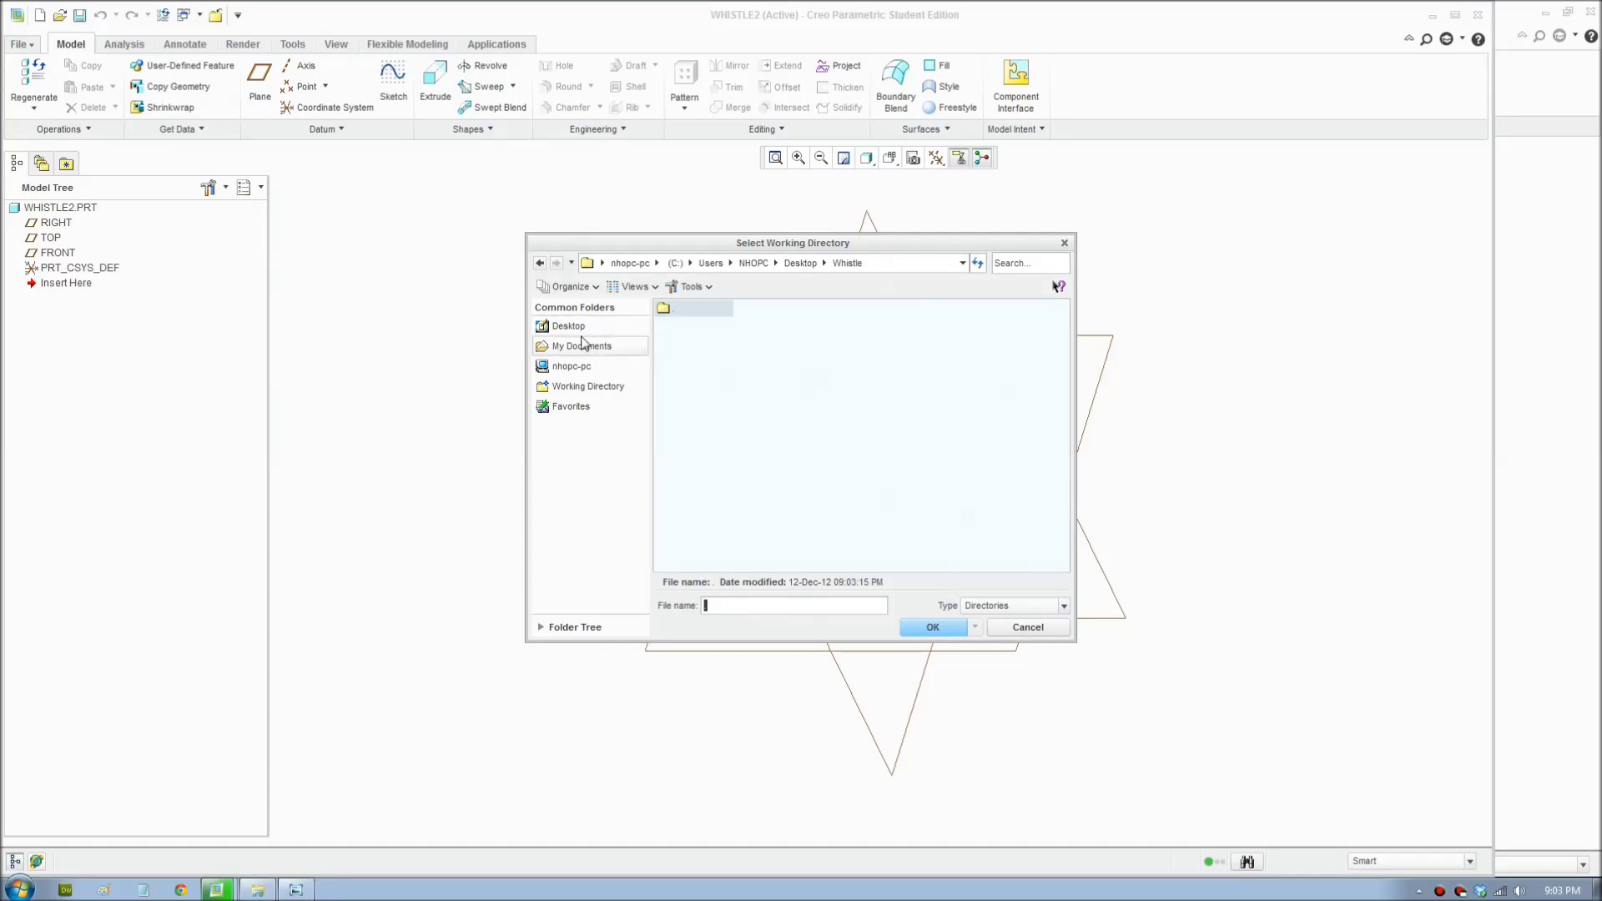
{"action": "left_click", "coordinate": [571, 326]}
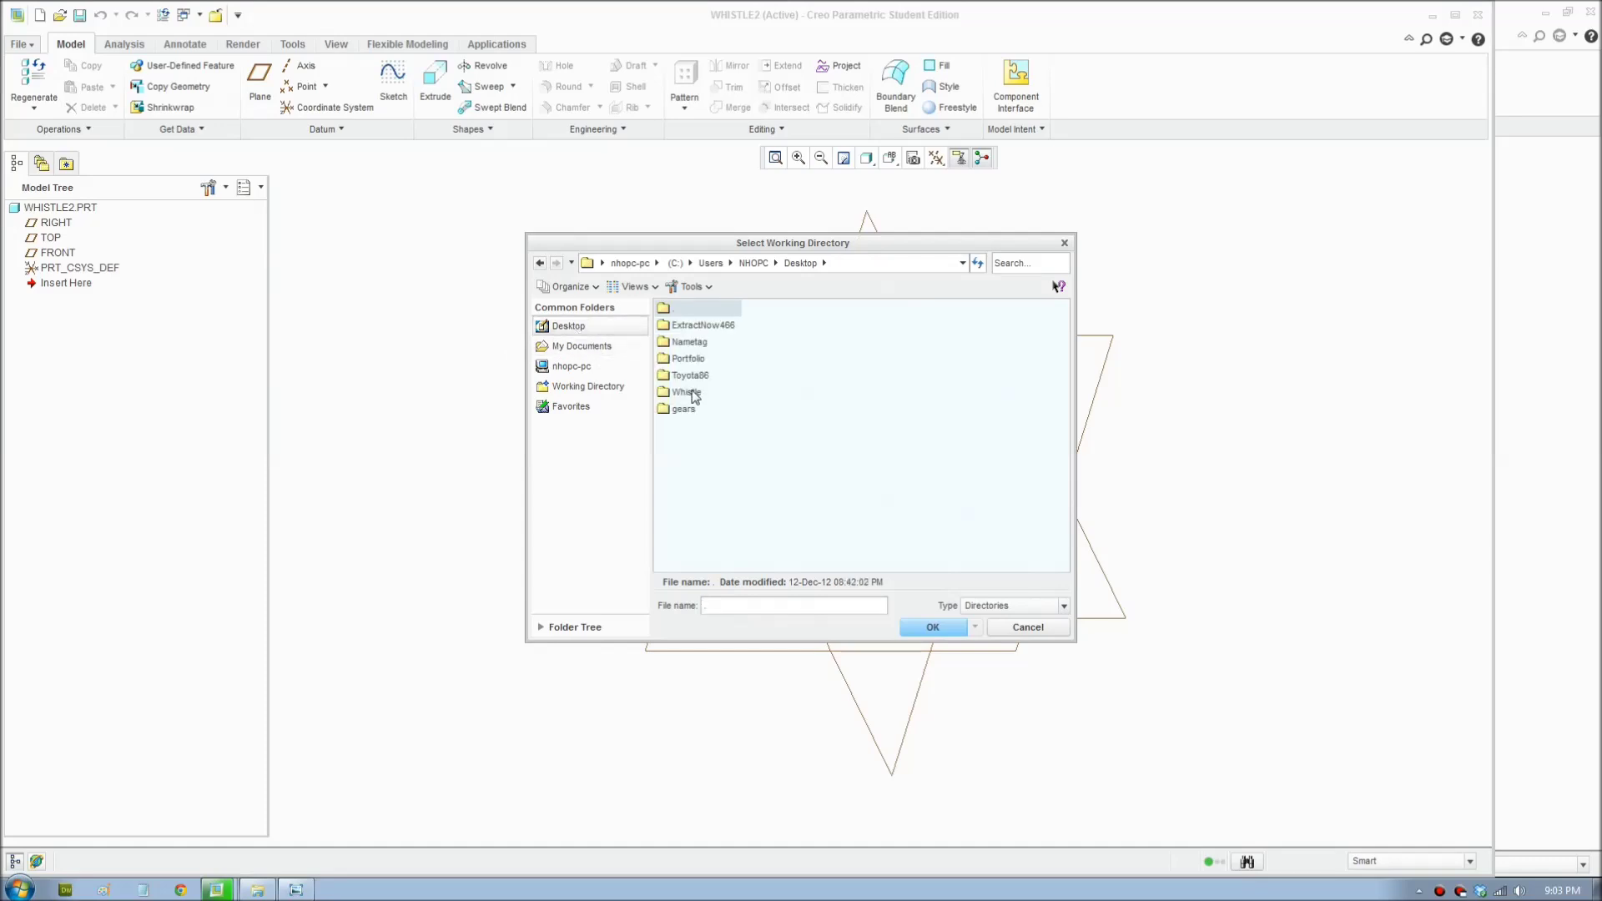
{"action": "double_click", "coordinate": [686, 393]}
{"action": "left_click", "coordinate": [935, 627]}
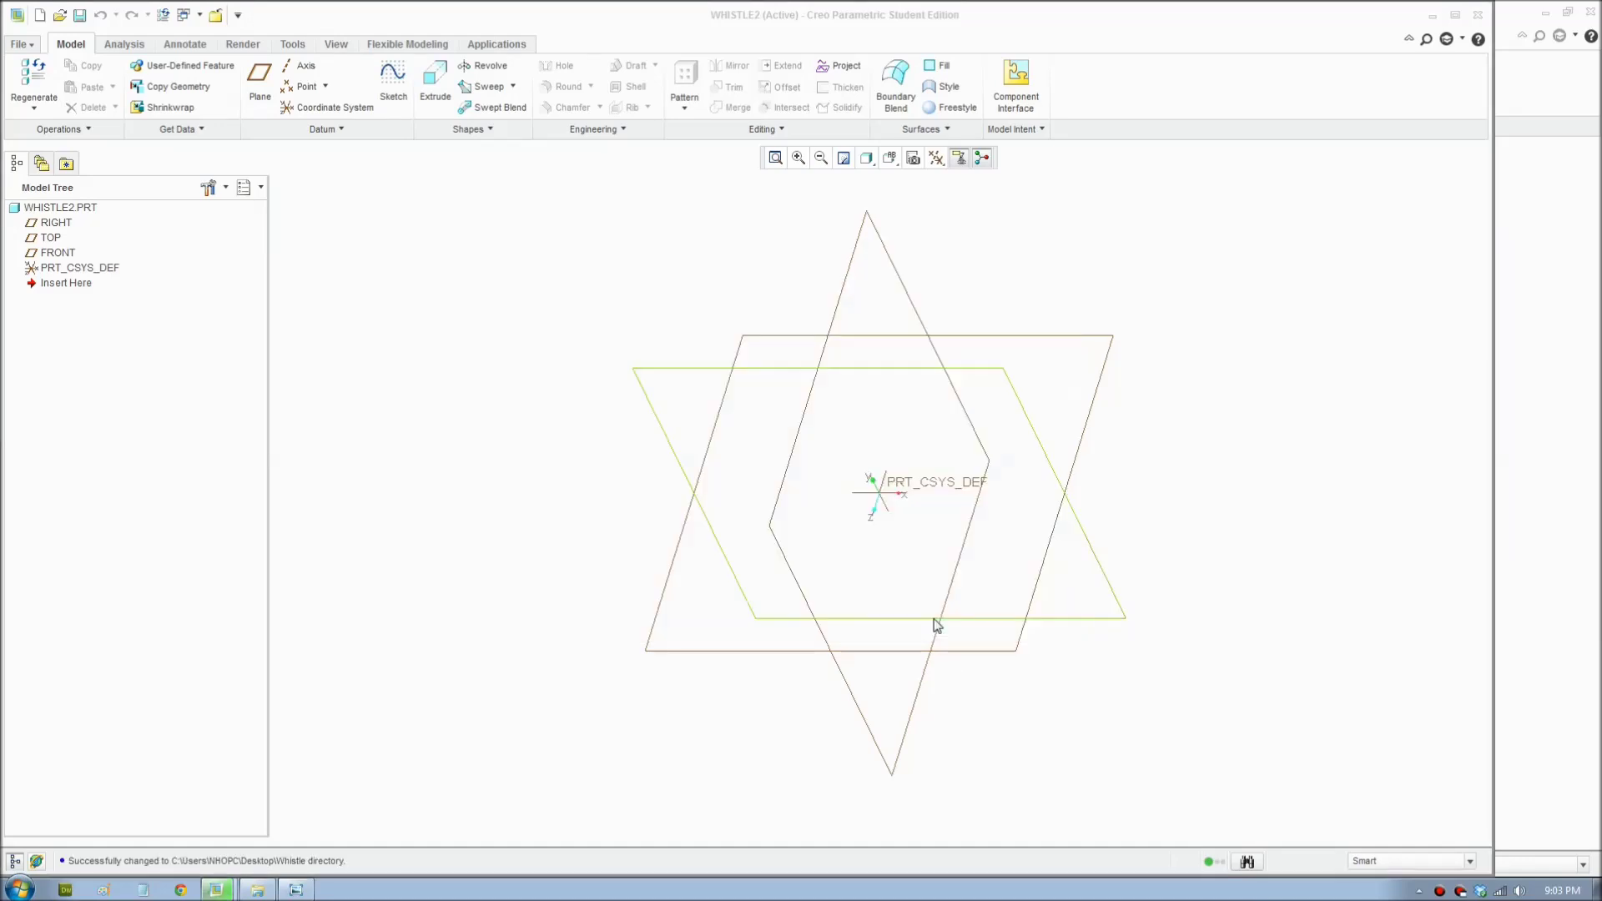
Step: Start an extrusion on the TOP plane and draw a rectangle from the origin
{"action": "left_click", "coordinate": [393, 82]}
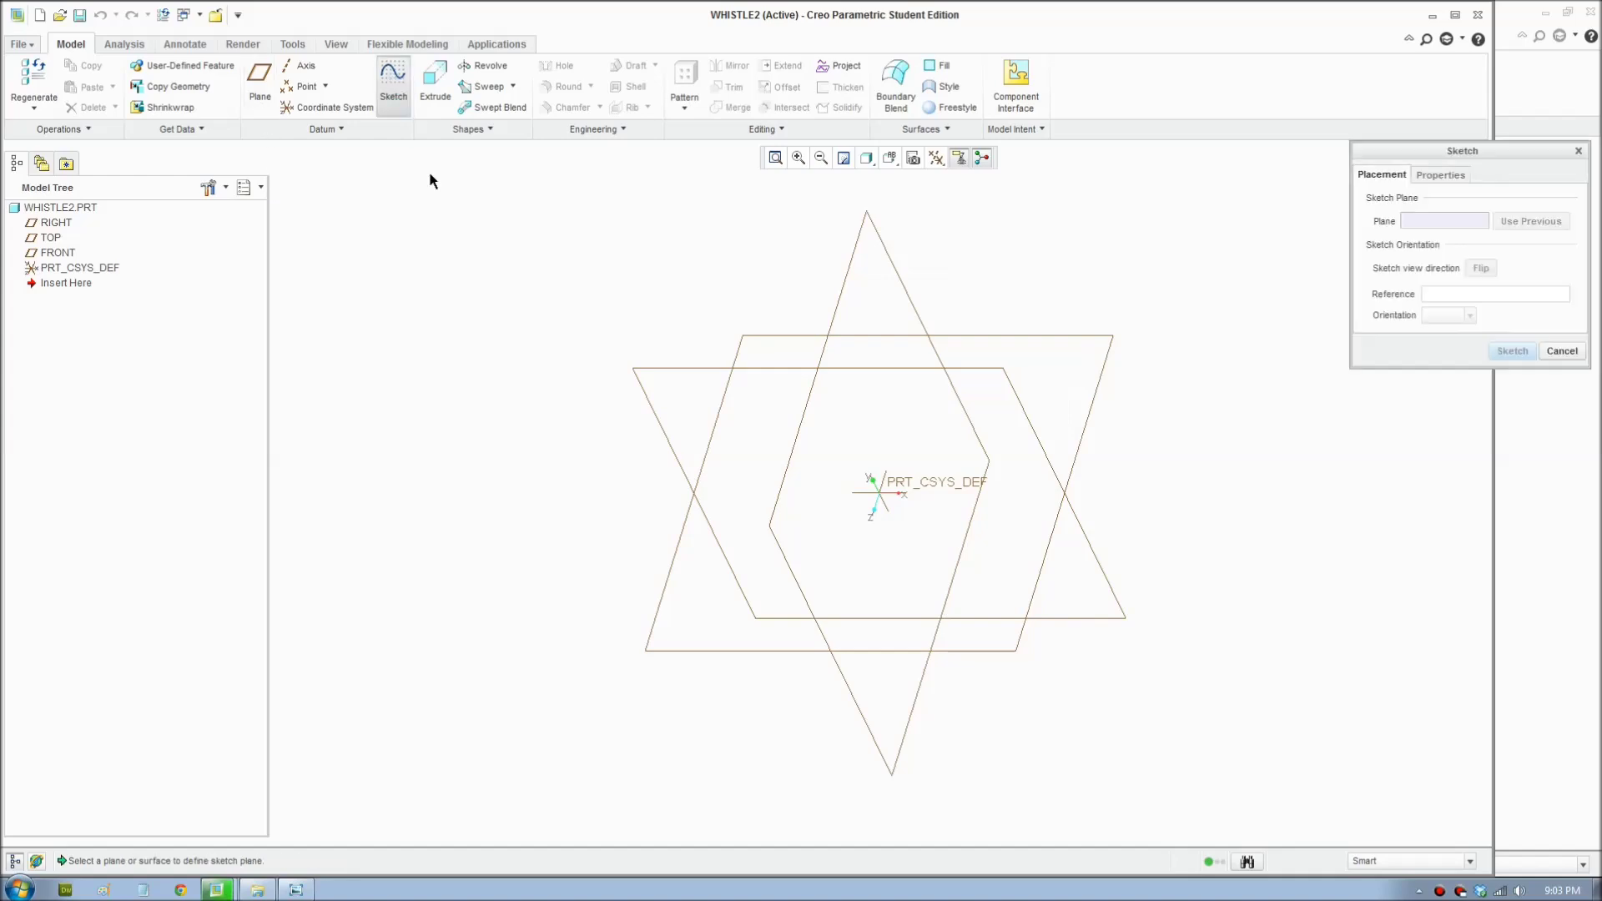
{"action": "left_click", "coordinate": [1562, 351]}
{"action": "left_click", "coordinate": [435, 84]}
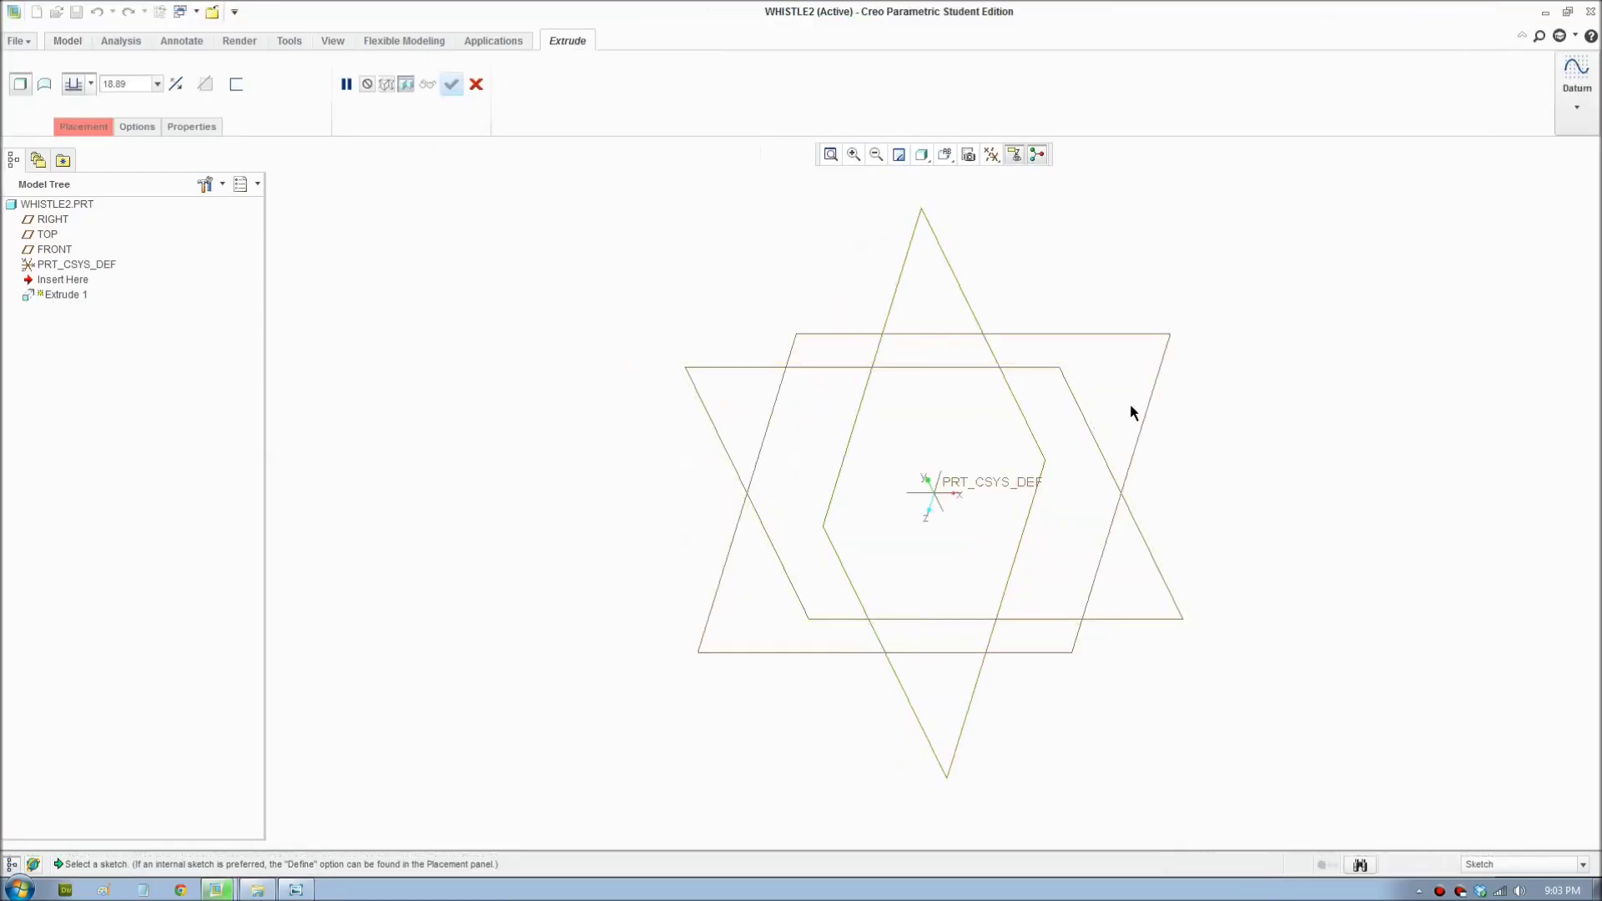
{"action": "left_click", "coordinate": [1118, 415]}
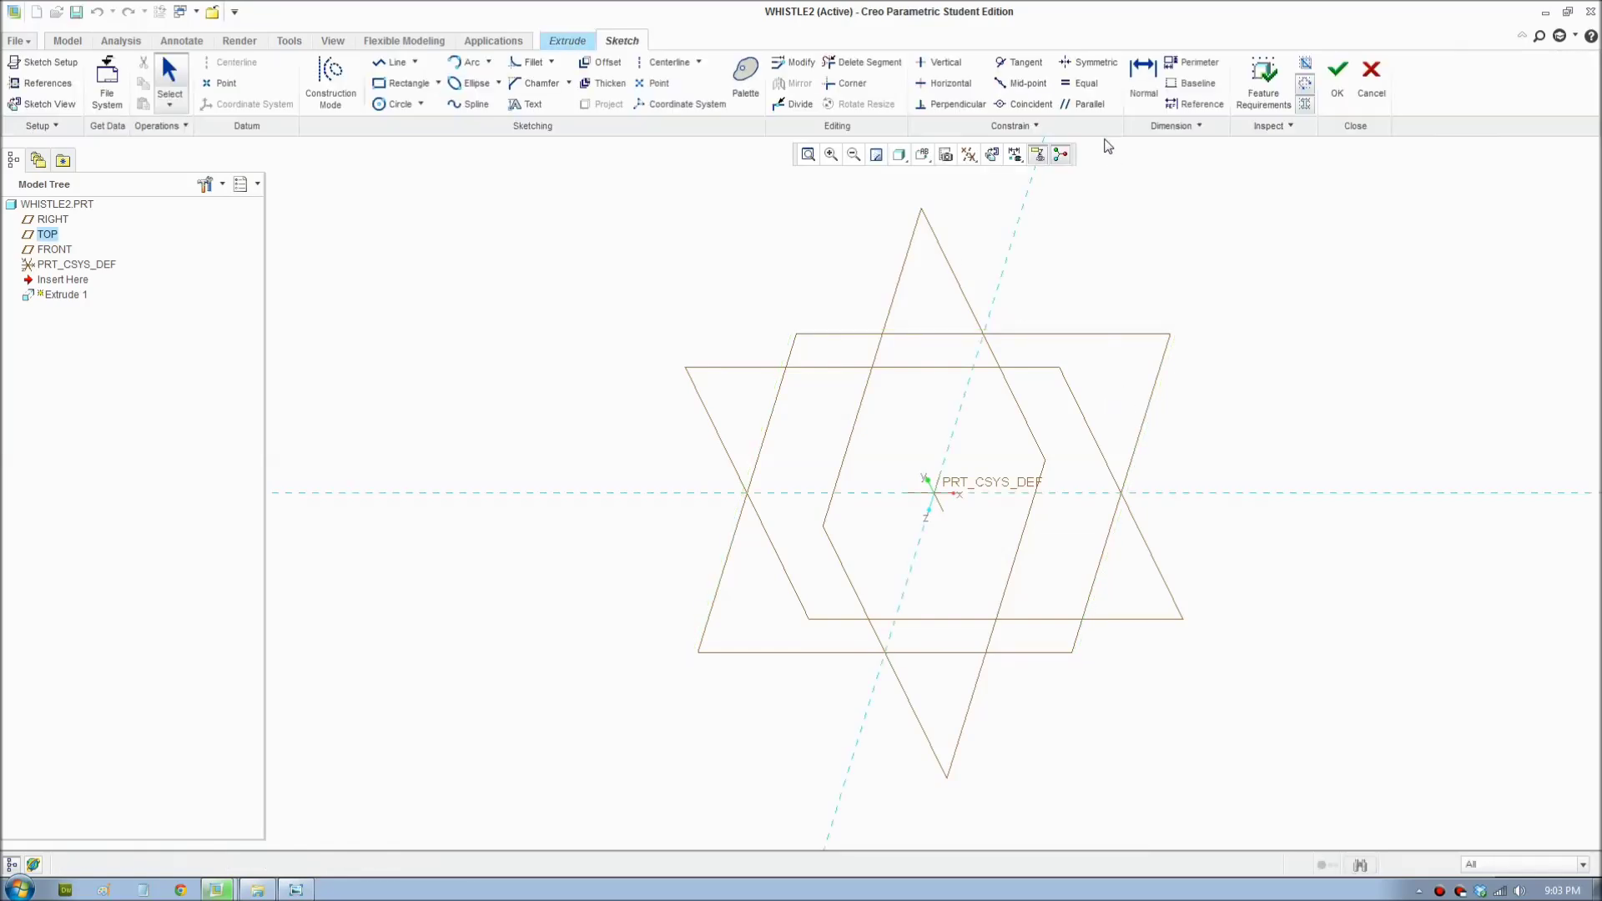
{"action": "left_click", "coordinate": [406, 84]}
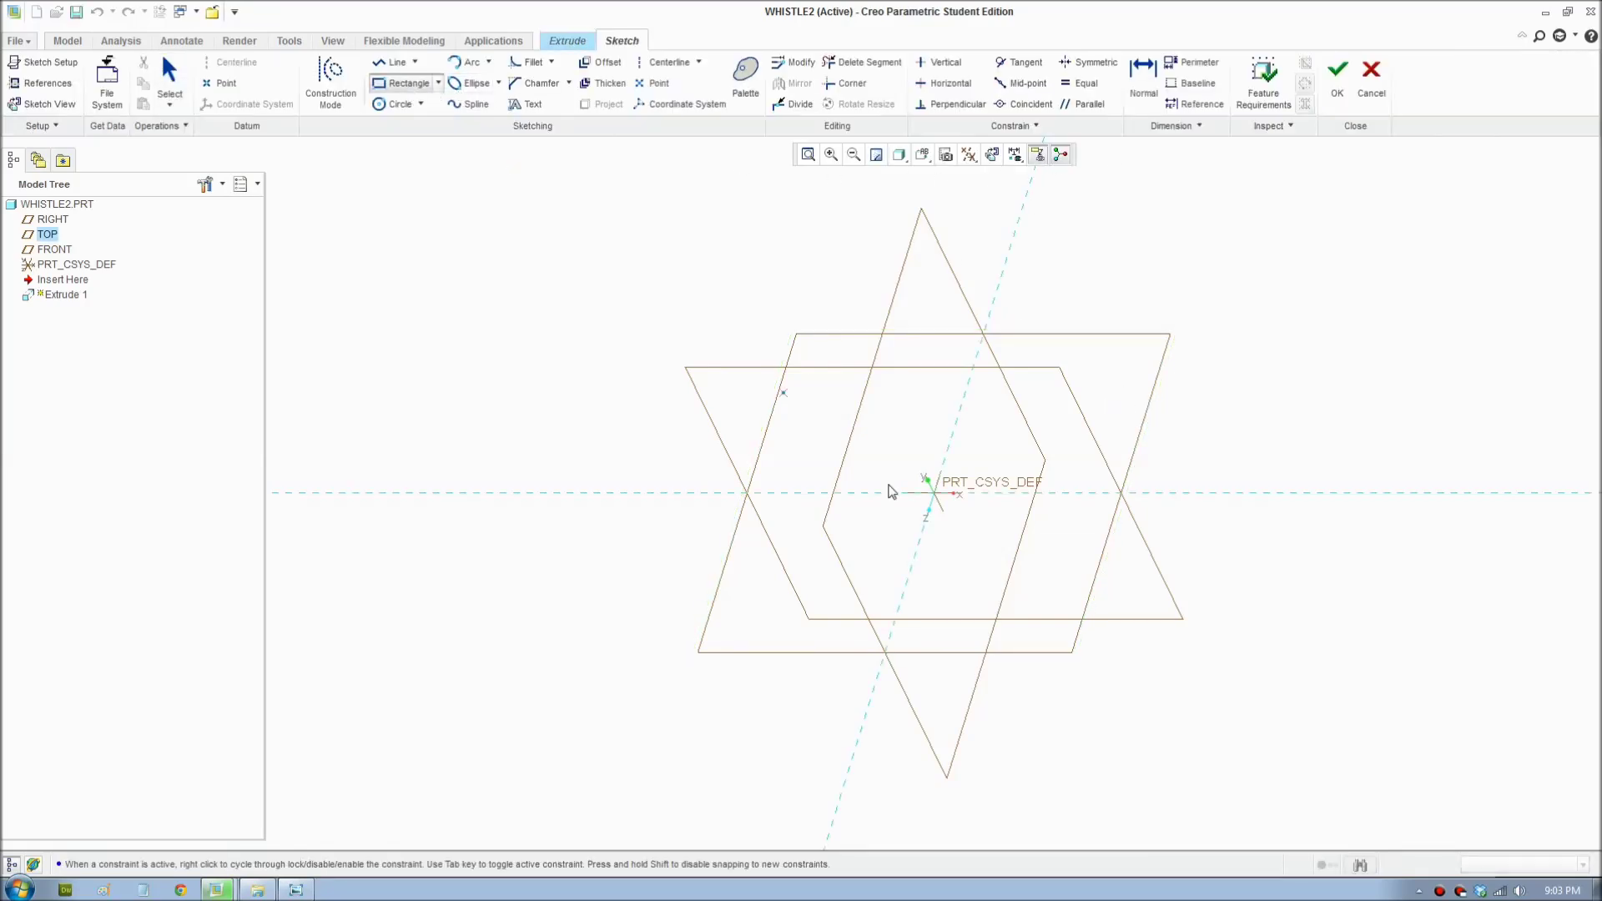
{"action": "left_click", "coordinate": [935, 494]}
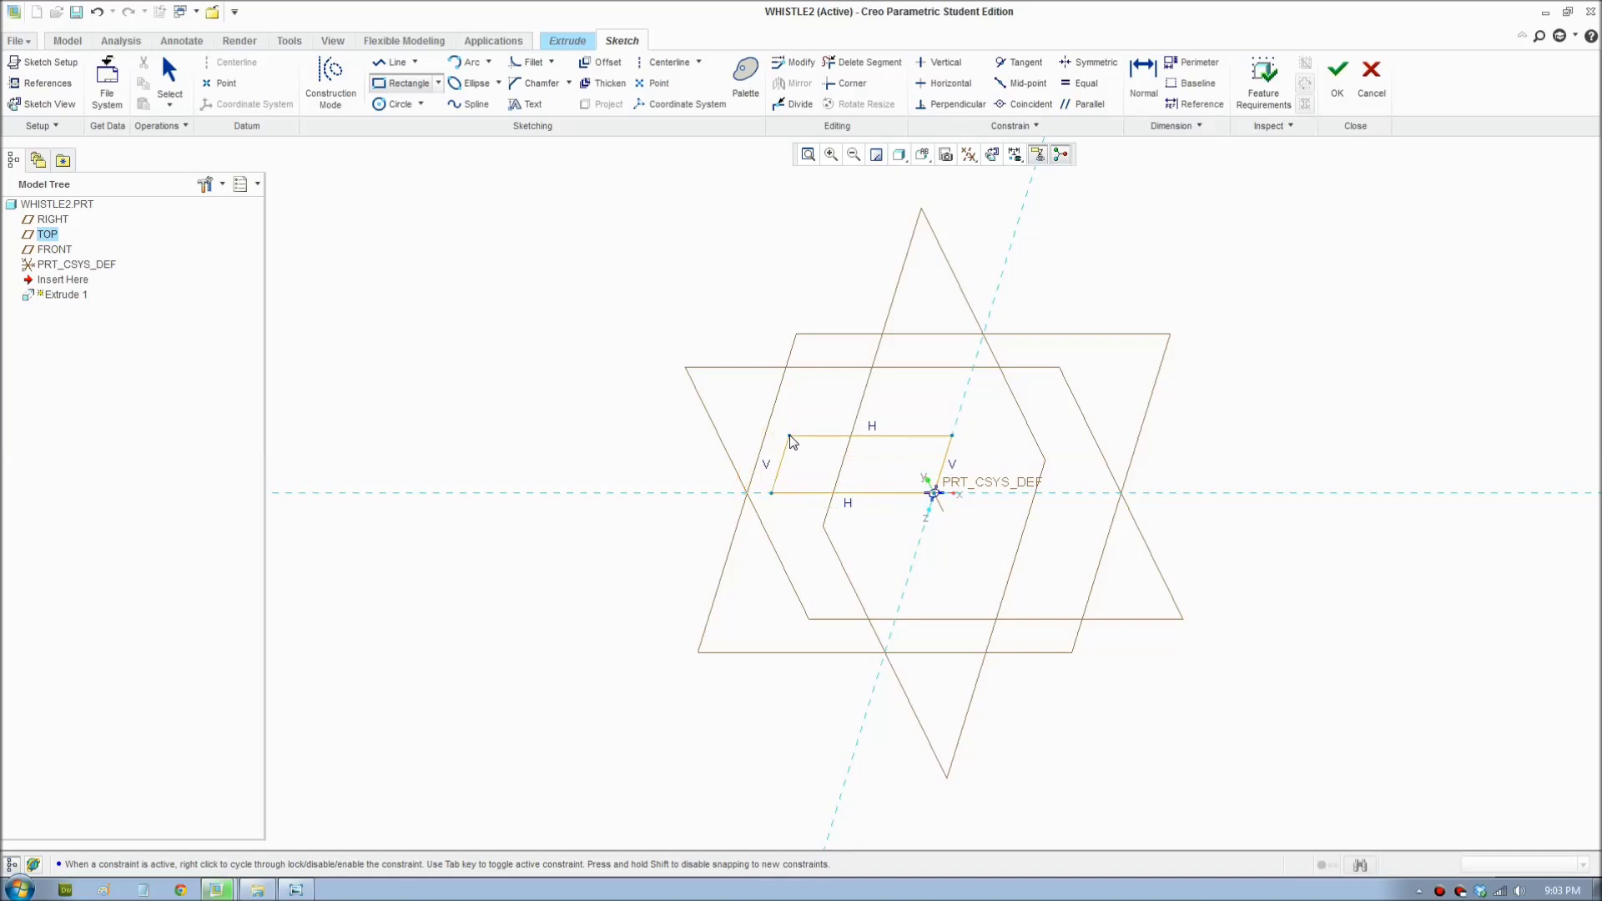
{"action": "left_click", "coordinate": [792, 442]}
{"action": "left_click", "coordinate": [169, 107]}
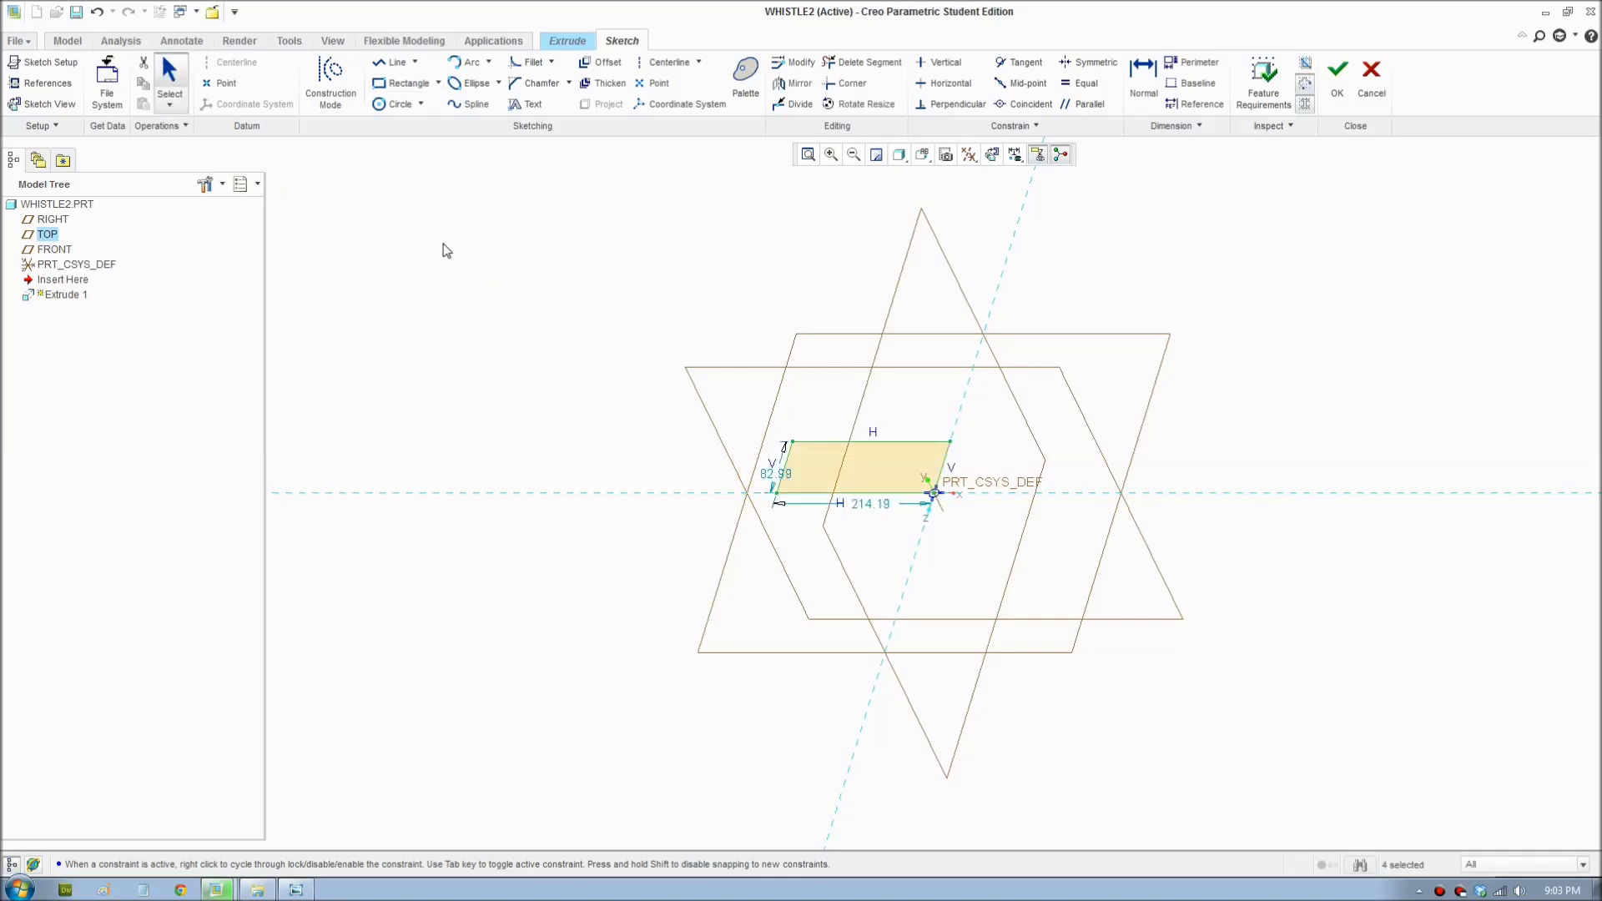
Step: Dimension the rectangle 70 wide by 20 high and accept the sketch
{"action": "double_click", "coordinate": [868, 503]}
{"action": "type", "text": "70"}
{"action": "key", "text": "Return"}
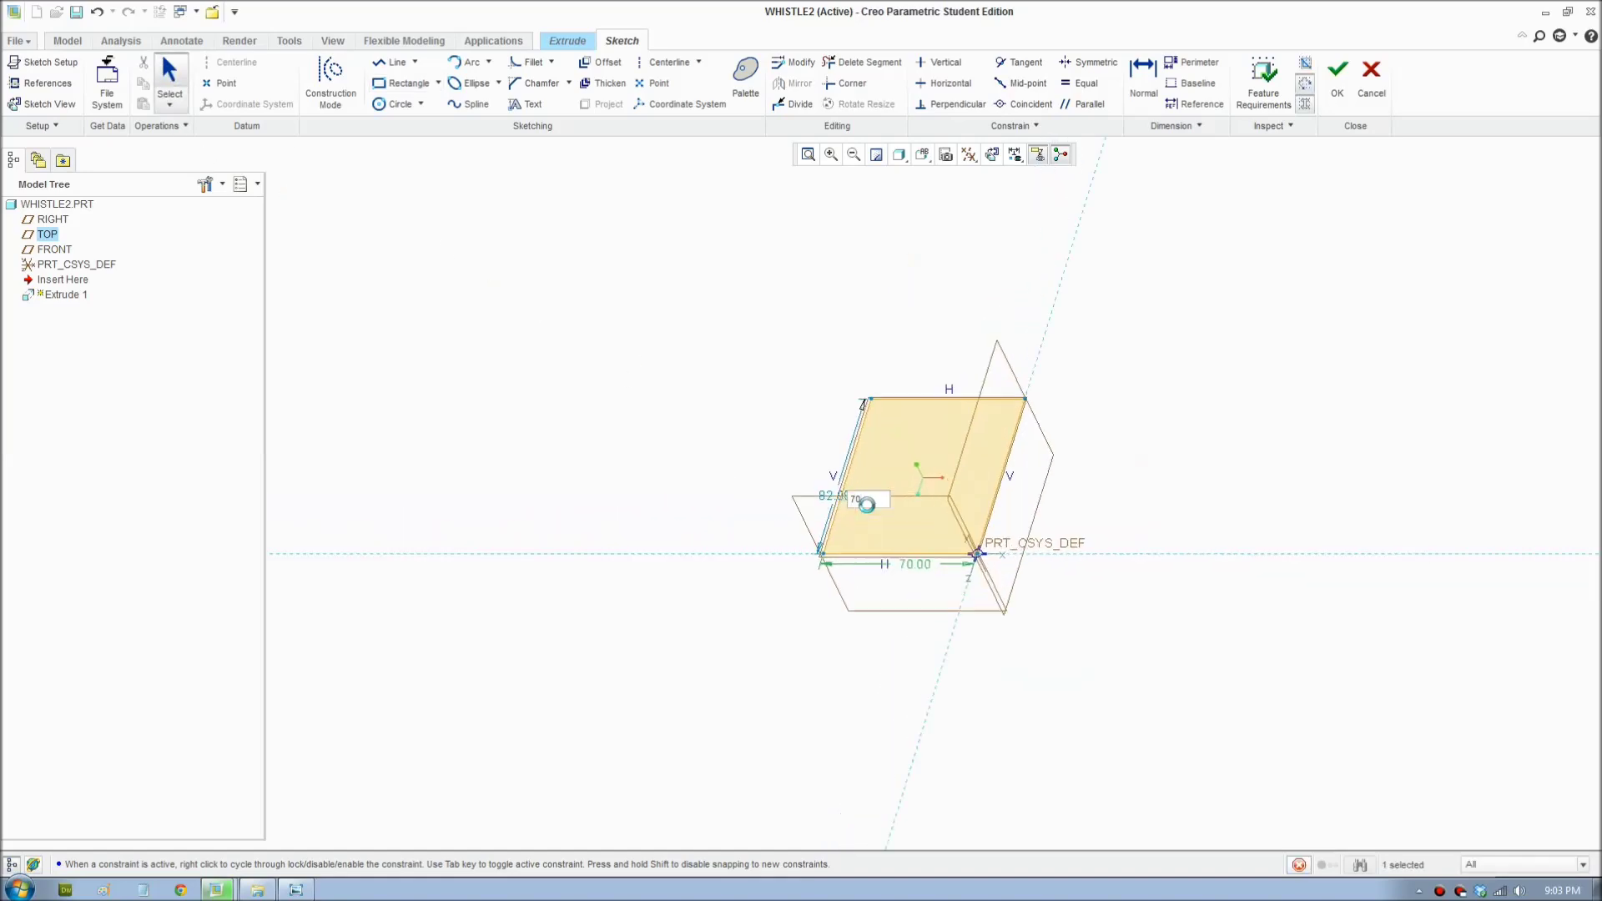
{"action": "double_click", "coordinate": [759, 534]}
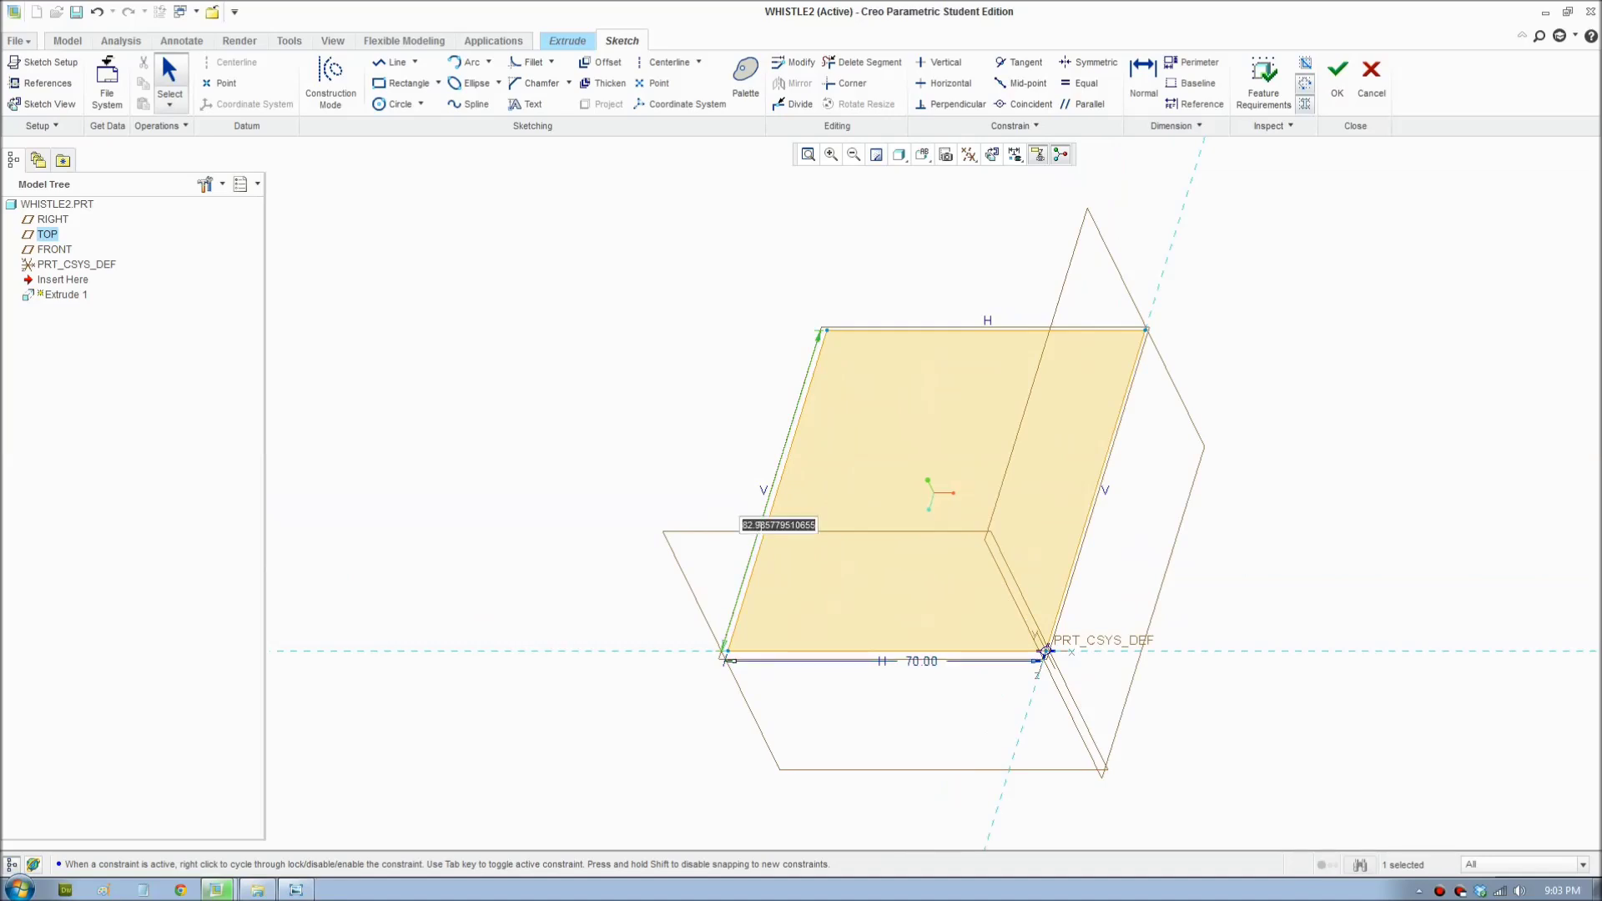
{"action": "type", "text": "20"}
{"action": "key", "text": "Return"}
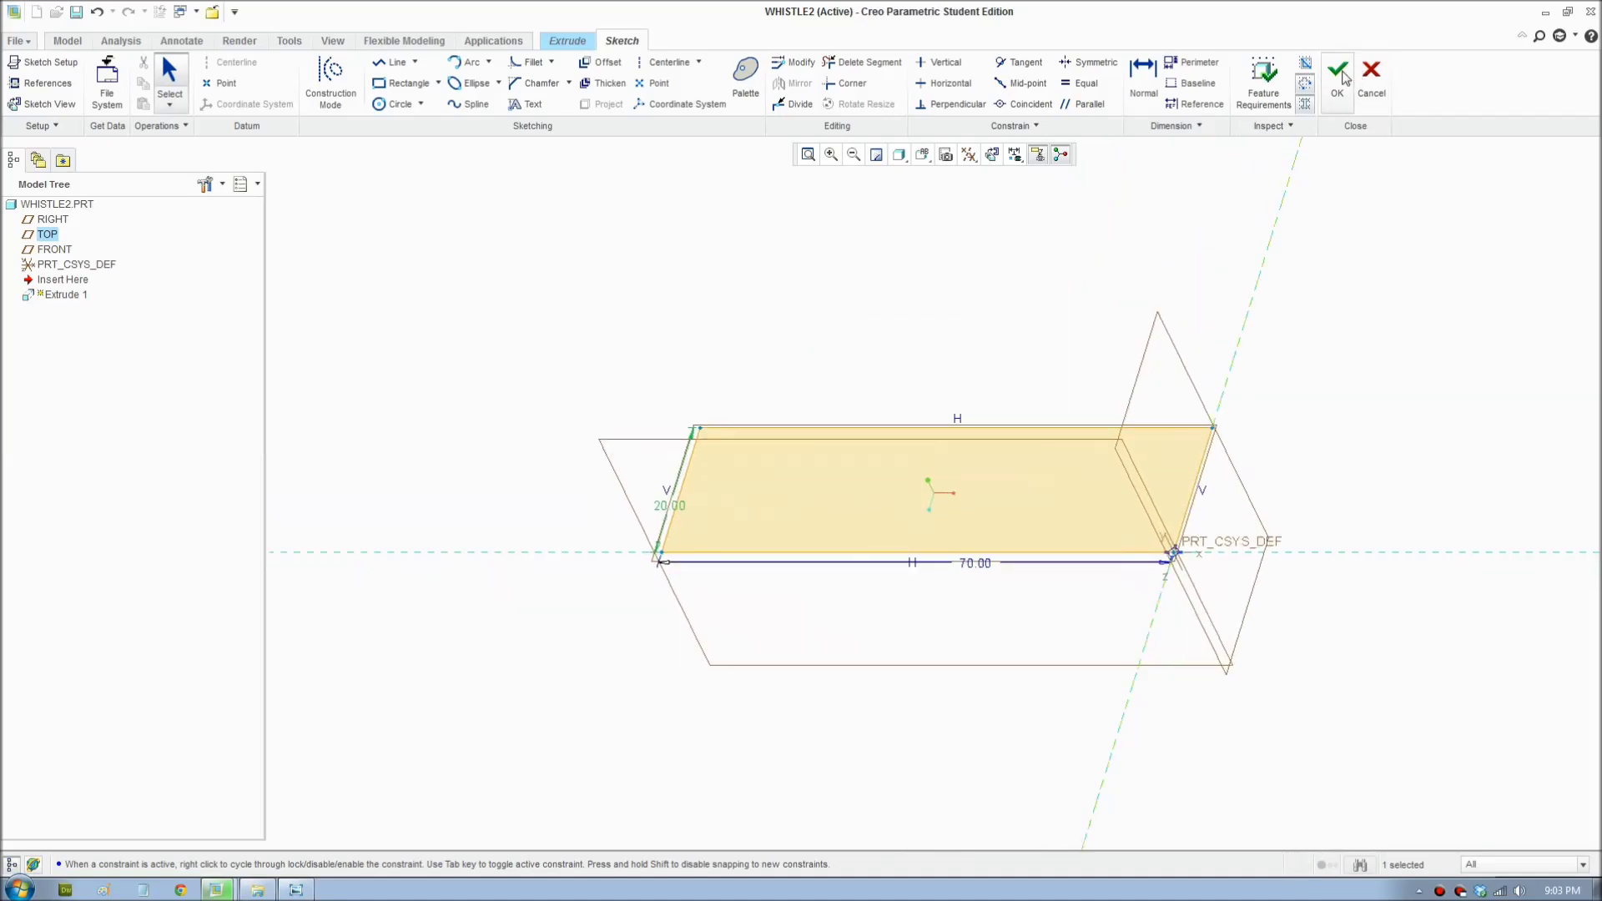
{"action": "left_click", "coordinate": [1345, 79]}
Step: Extrude the rectangle 20 deep and finish it as Extrude 1
{"action": "double_click", "coordinate": [933, 299]}
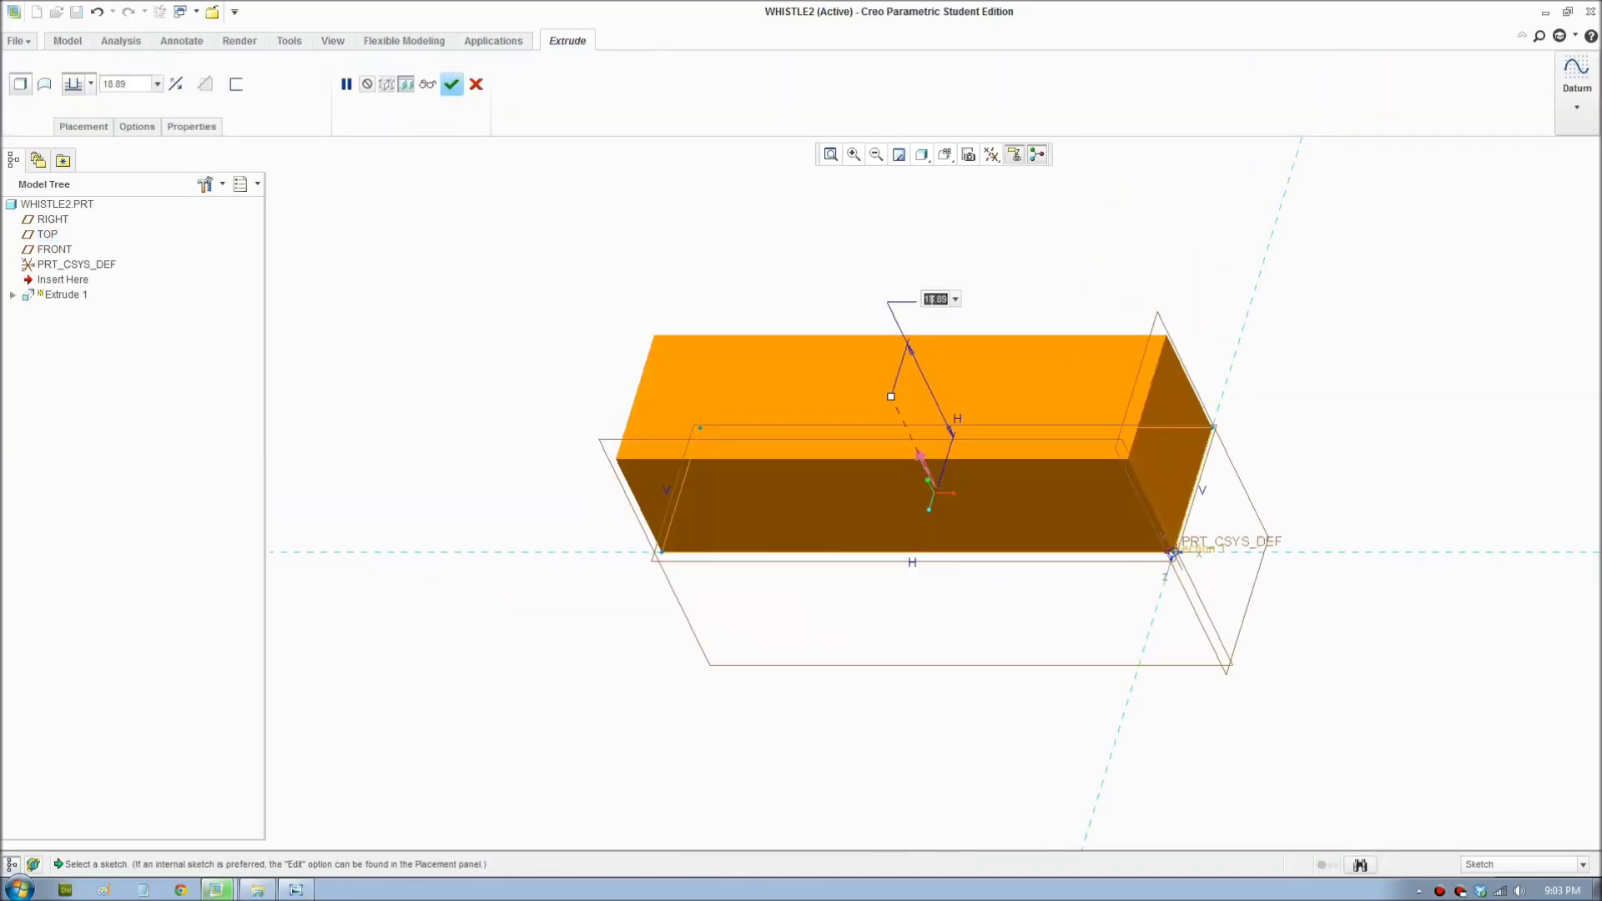
{"action": "type", "text": "20"}
{"action": "key", "text": "Return"}
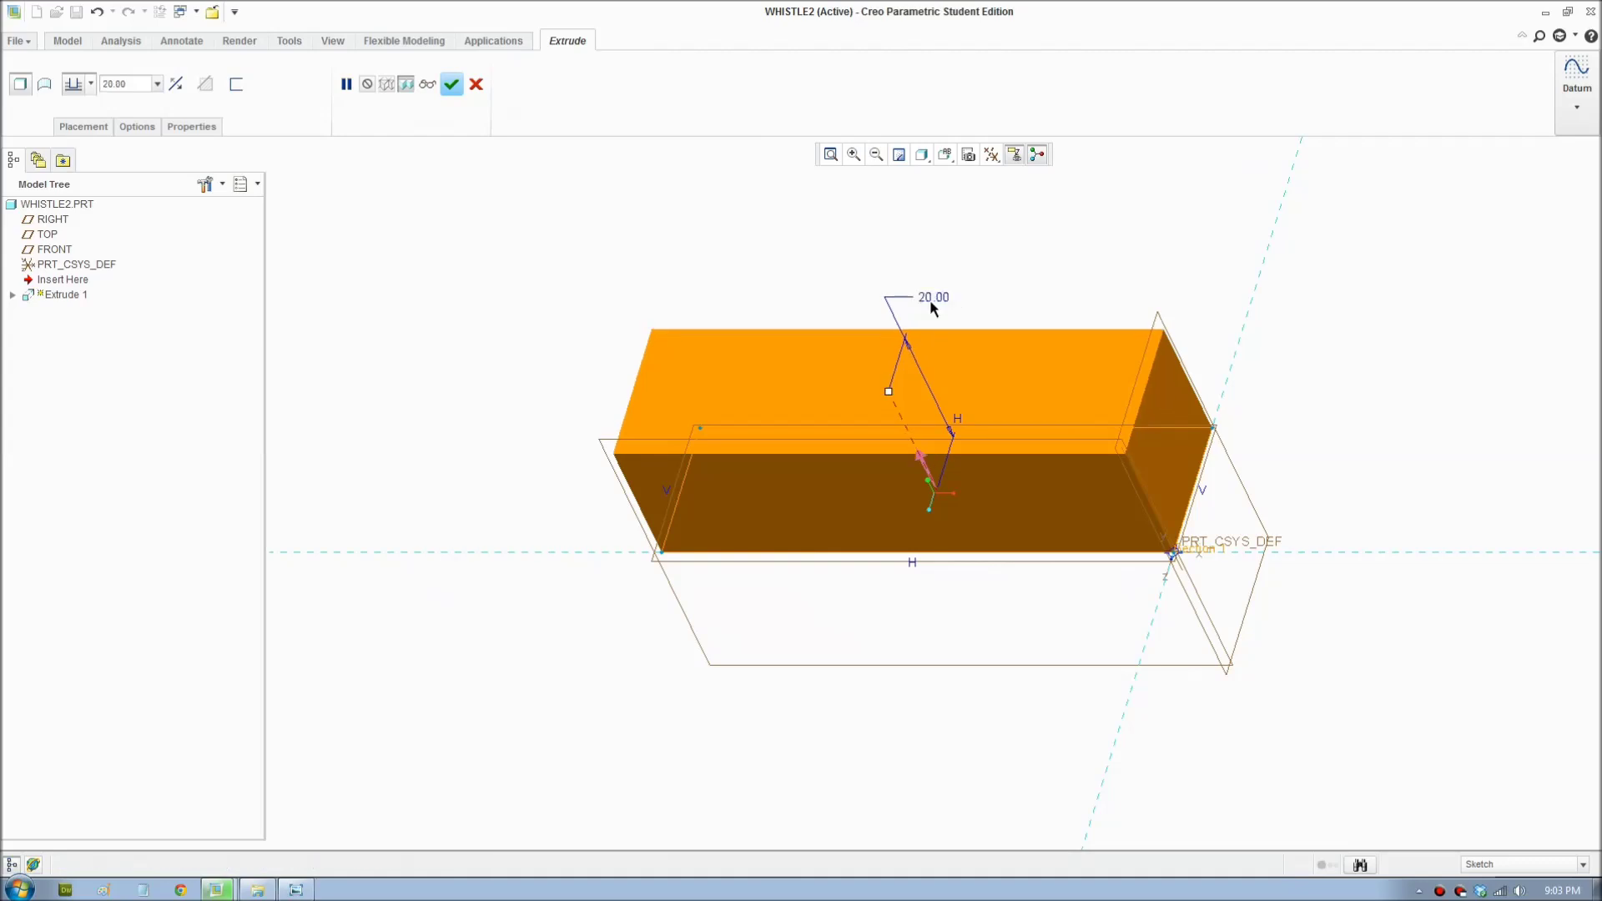
{"action": "middle_click_drag", "start_coordinate": [978, 311], "coordinate": [952, 281]}
{"action": "left_click", "coordinate": [447, 90]}
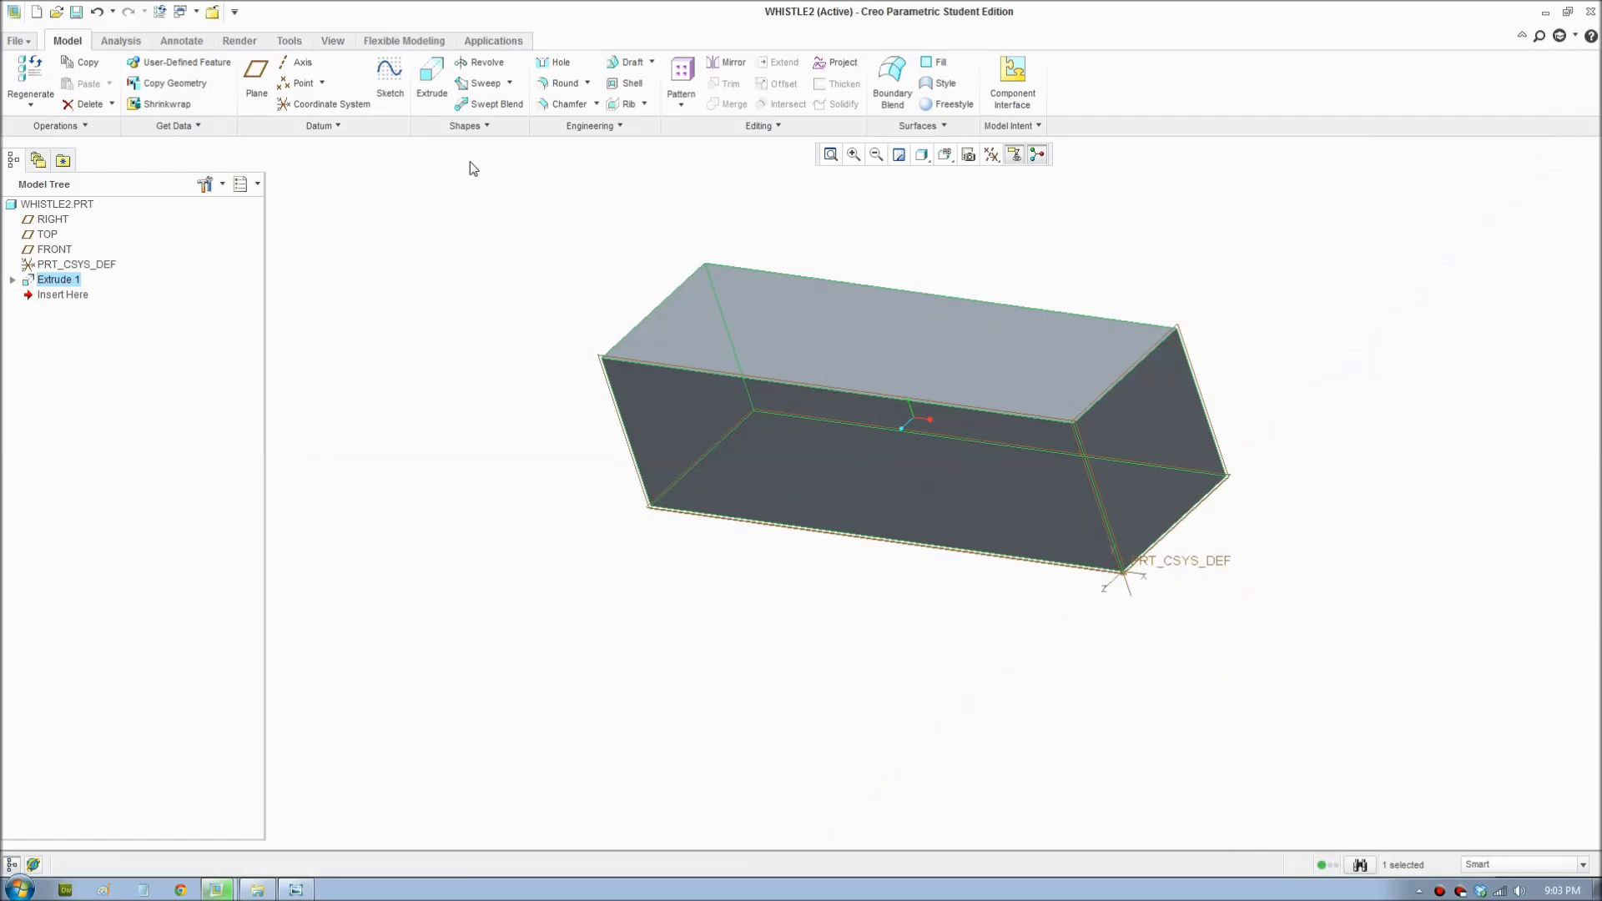
Step: Chamfer the block's top-front and bottom long edges with a 2 distance
{"action": "left_click", "coordinate": [565, 103]}
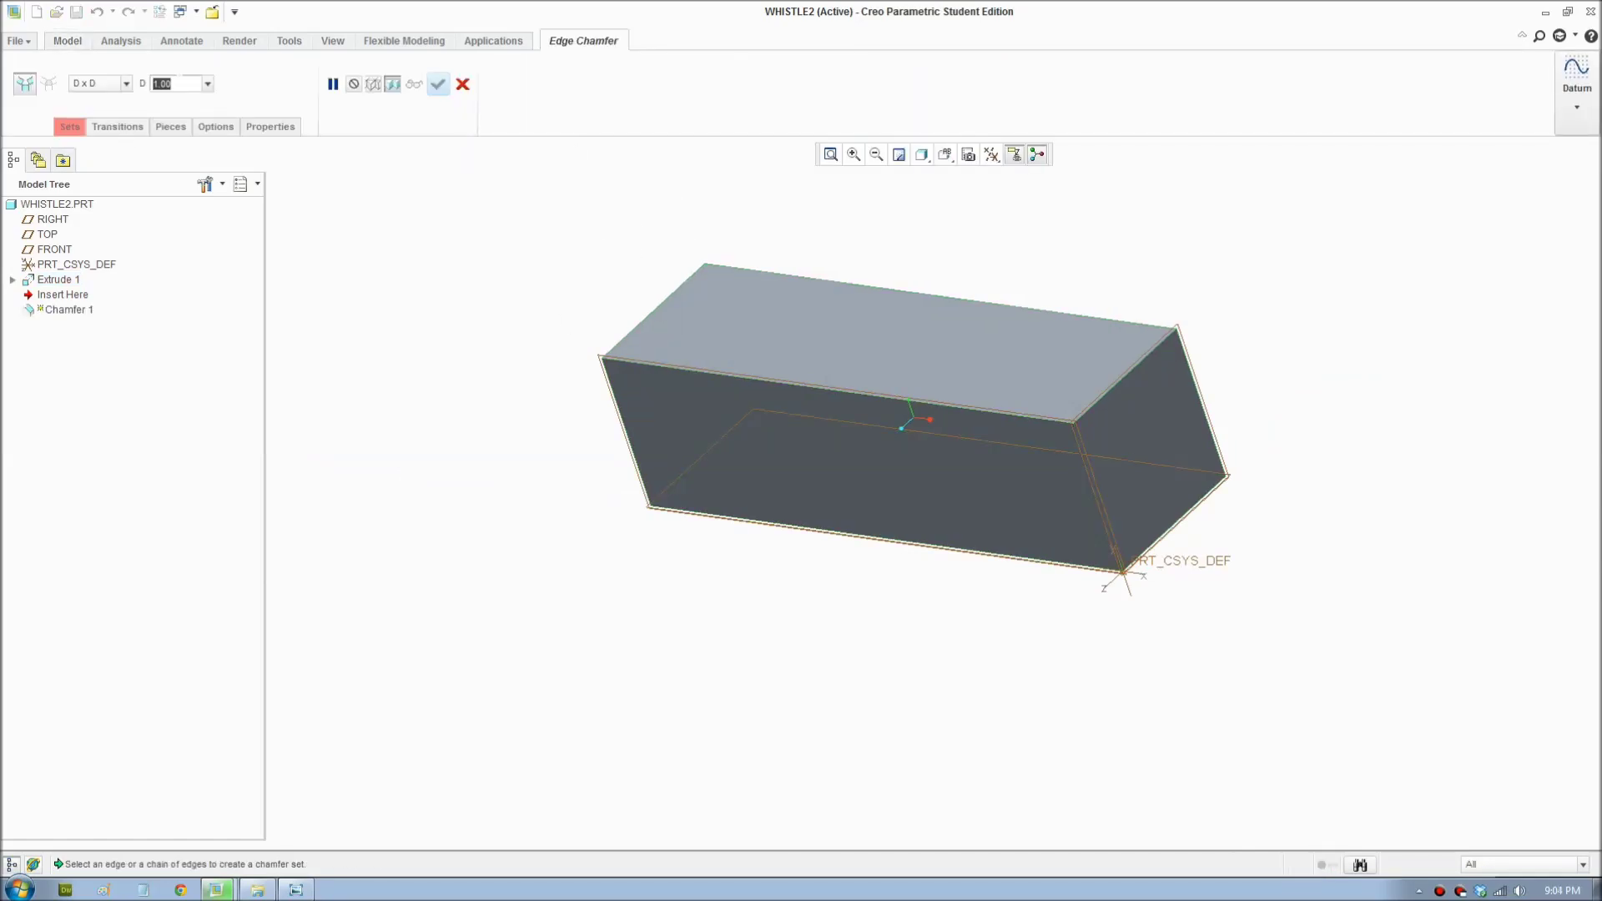
{"action": "type", "text": "2"}
{"action": "key", "text": "Return"}
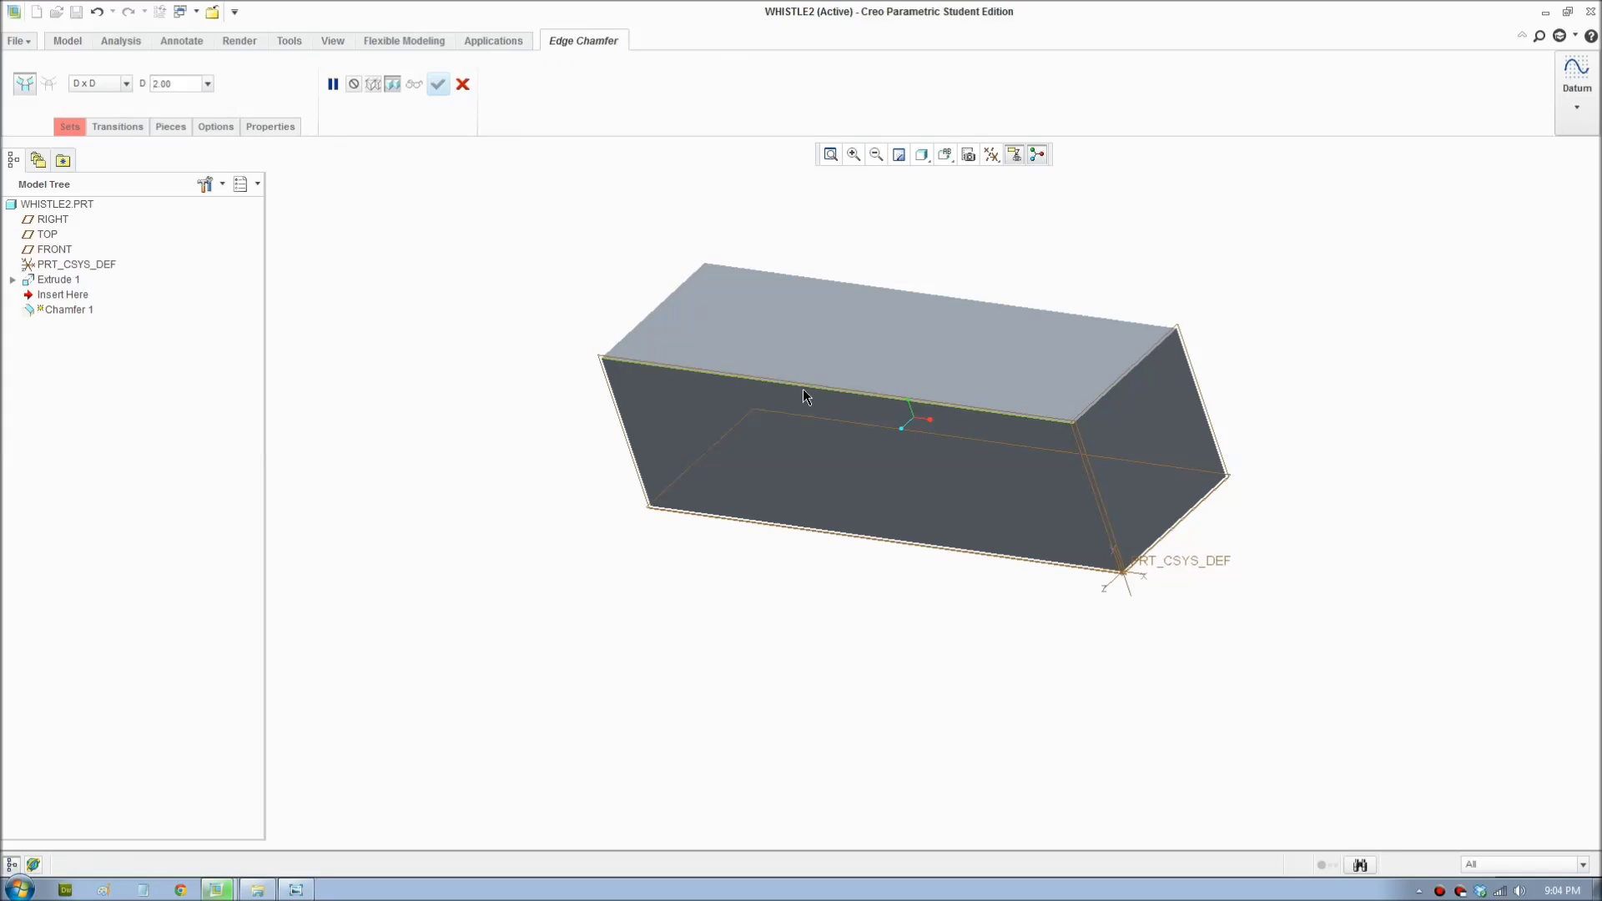
{"action": "left_click", "coordinate": [803, 388]}
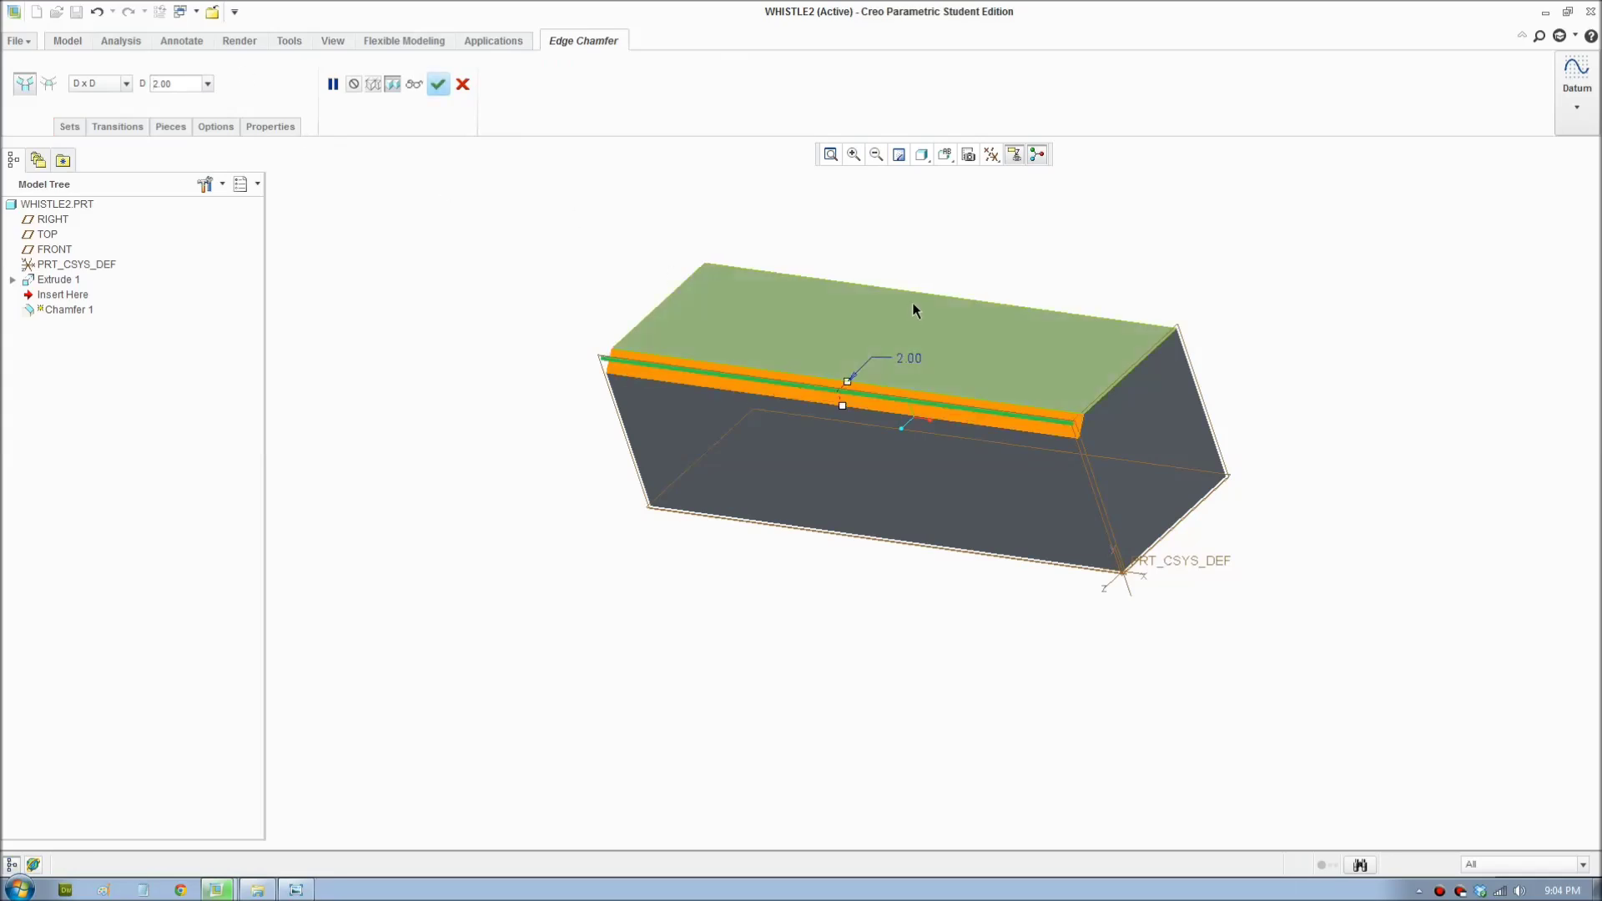
{"action": "left_click", "coordinate": [902, 549]}
{"action": "middle_click_drag", "start_coordinate": [903, 548], "coordinate": [1026, 483]}
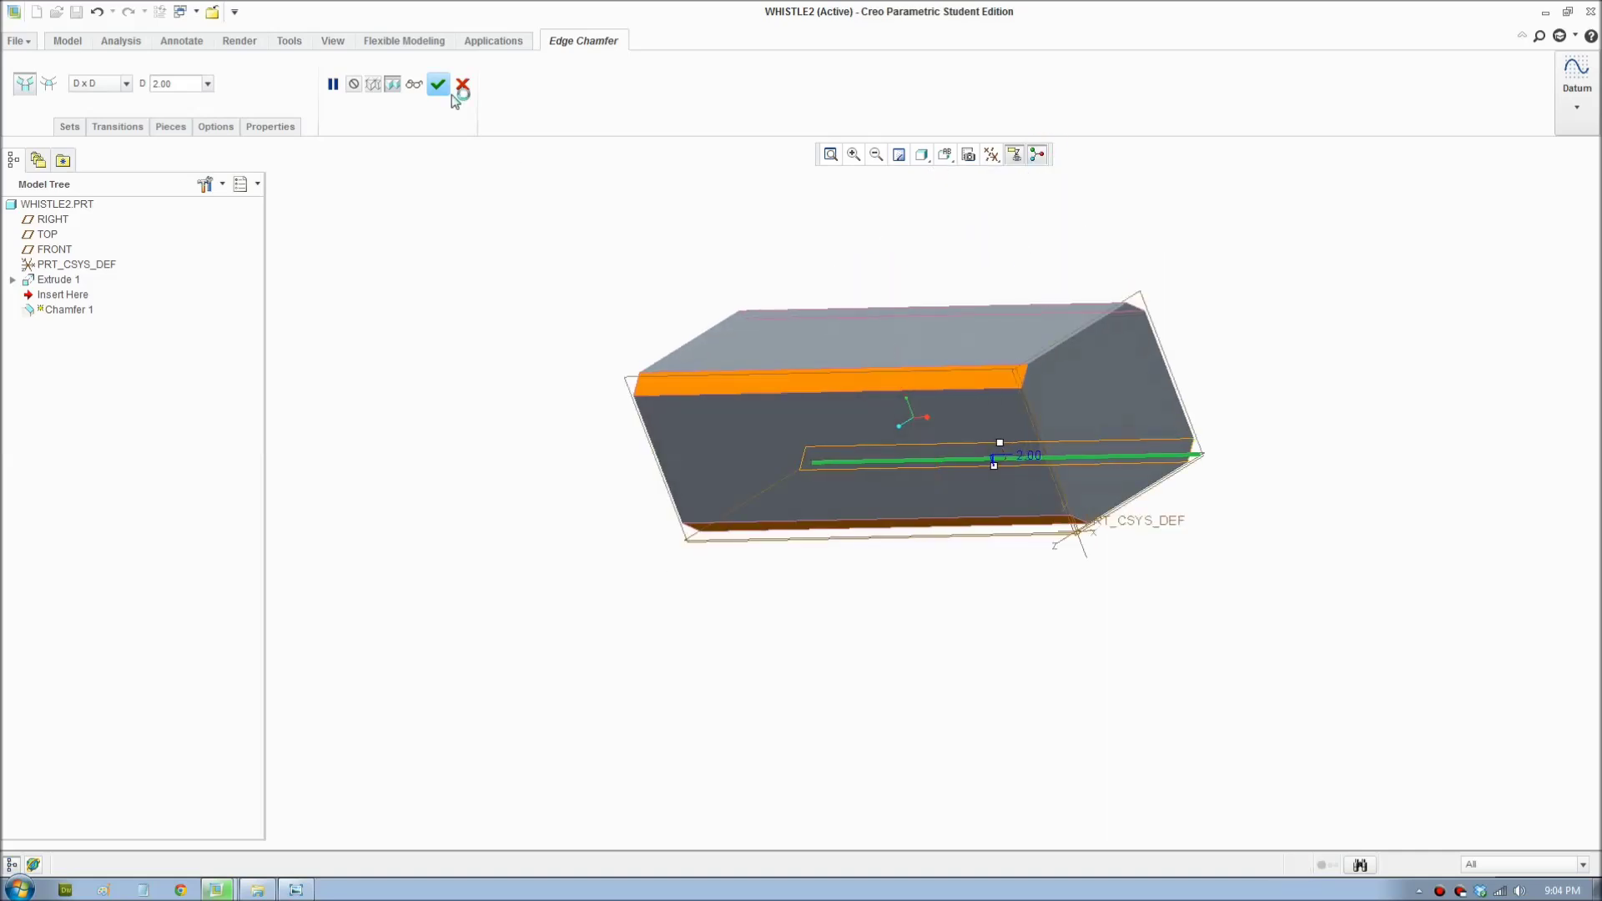
{"action": "left_click", "coordinate": [440, 87]}
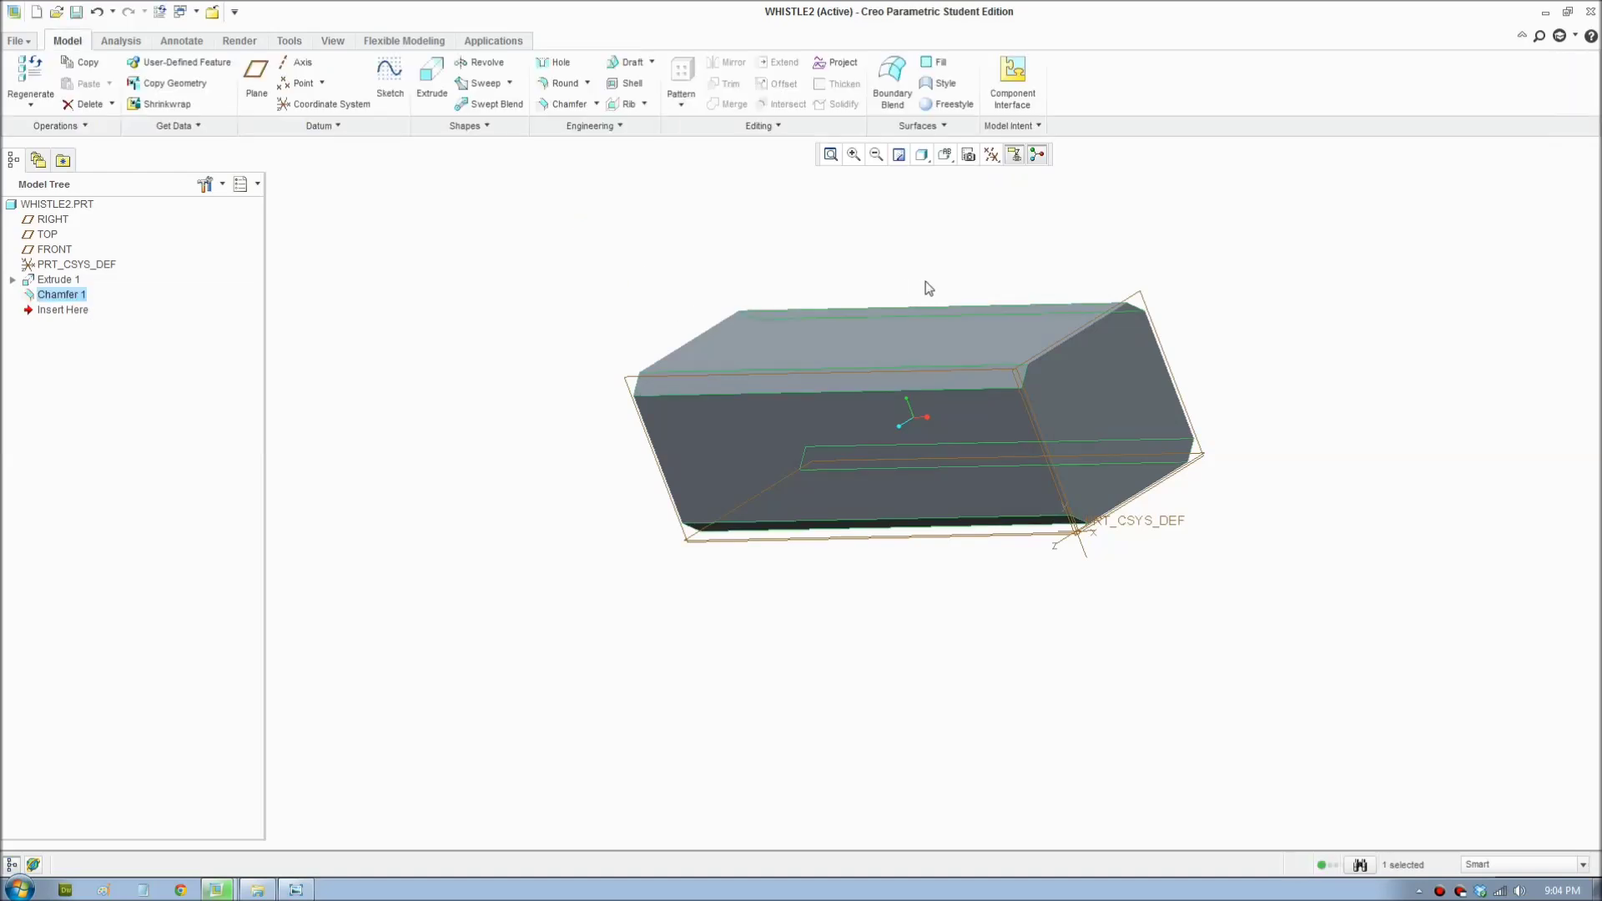
{"action": "scroll", "coordinate": [1023, 284], "scroll_direction": "up", "scroll_amount": 4}
{"action": "left_click", "coordinate": [1415, 320]}
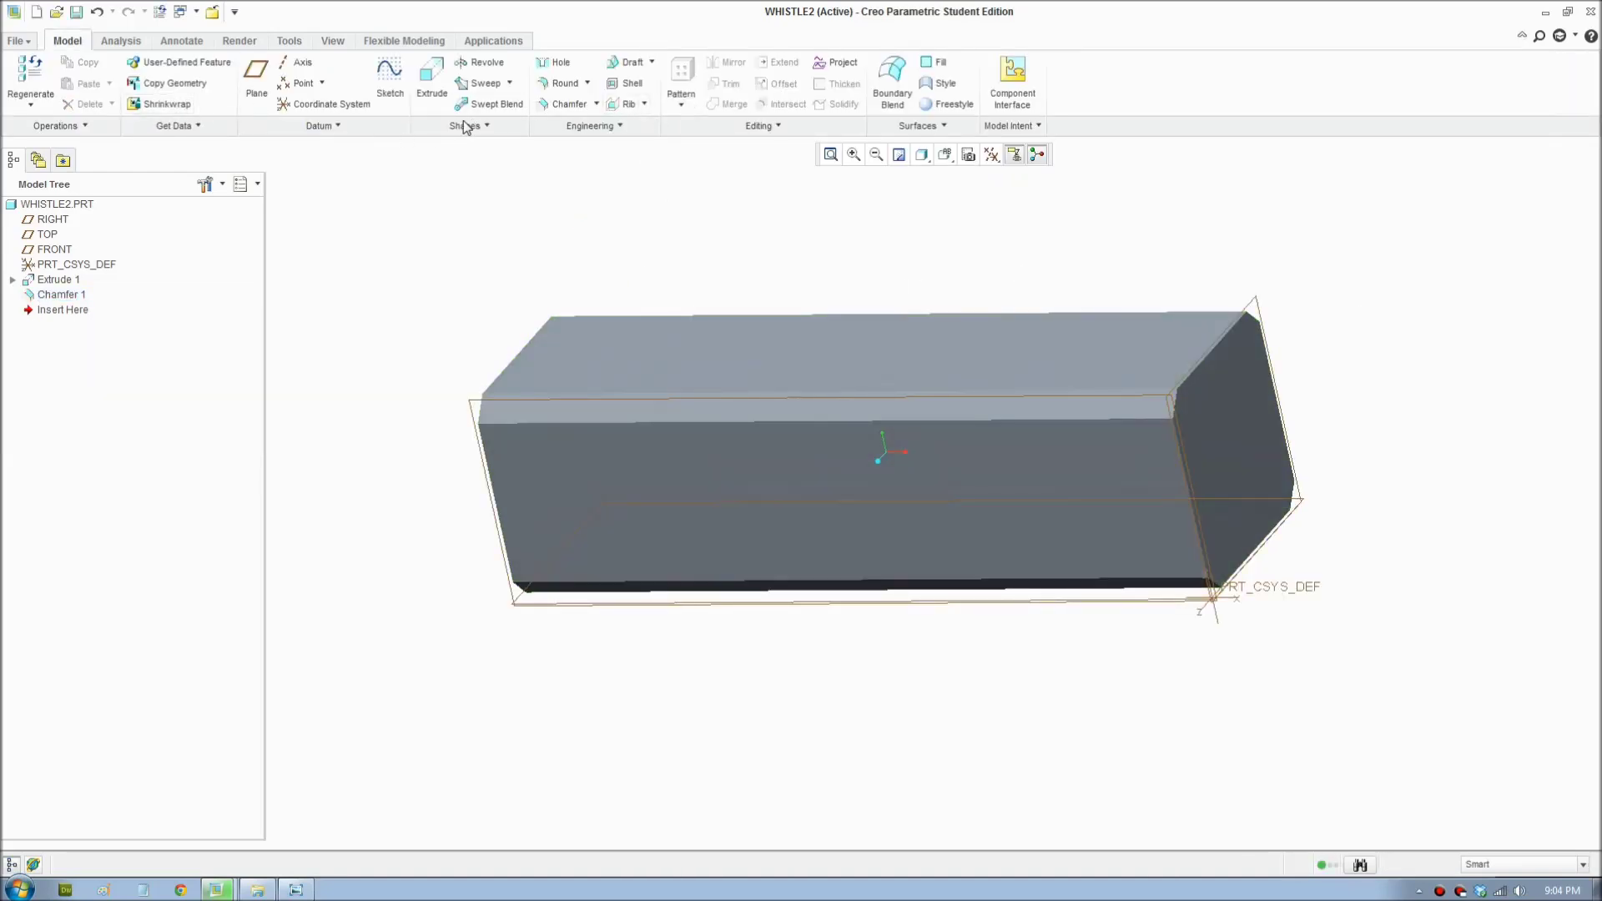
Step: Start a second extrusion and sketch a circle on the block's end face
{"action": "left_click", "coordinate": [433, 89]}
{"action": "left_click", "coordinate": [1246, 432]}
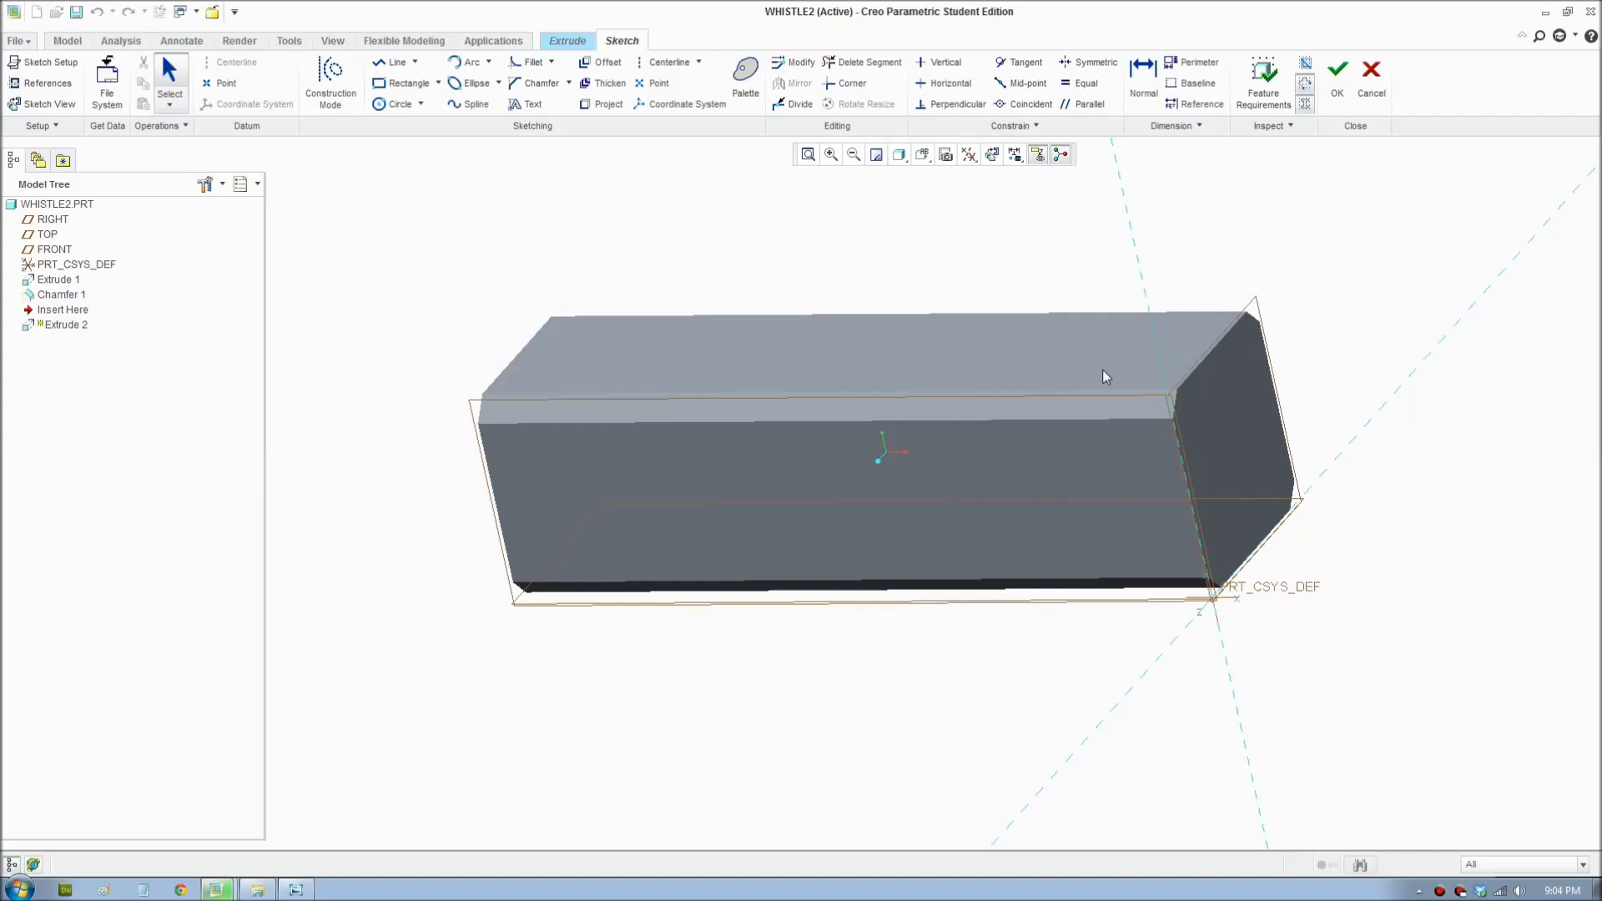
{"action": "left_click", "coordinate": [394, 104]}
{"action": "middle_click_drag", "start_coordinate": [943, 320], "coordinate": [1143, 424]}
{"action": "left_click", "coordinate": [1145, 460]}
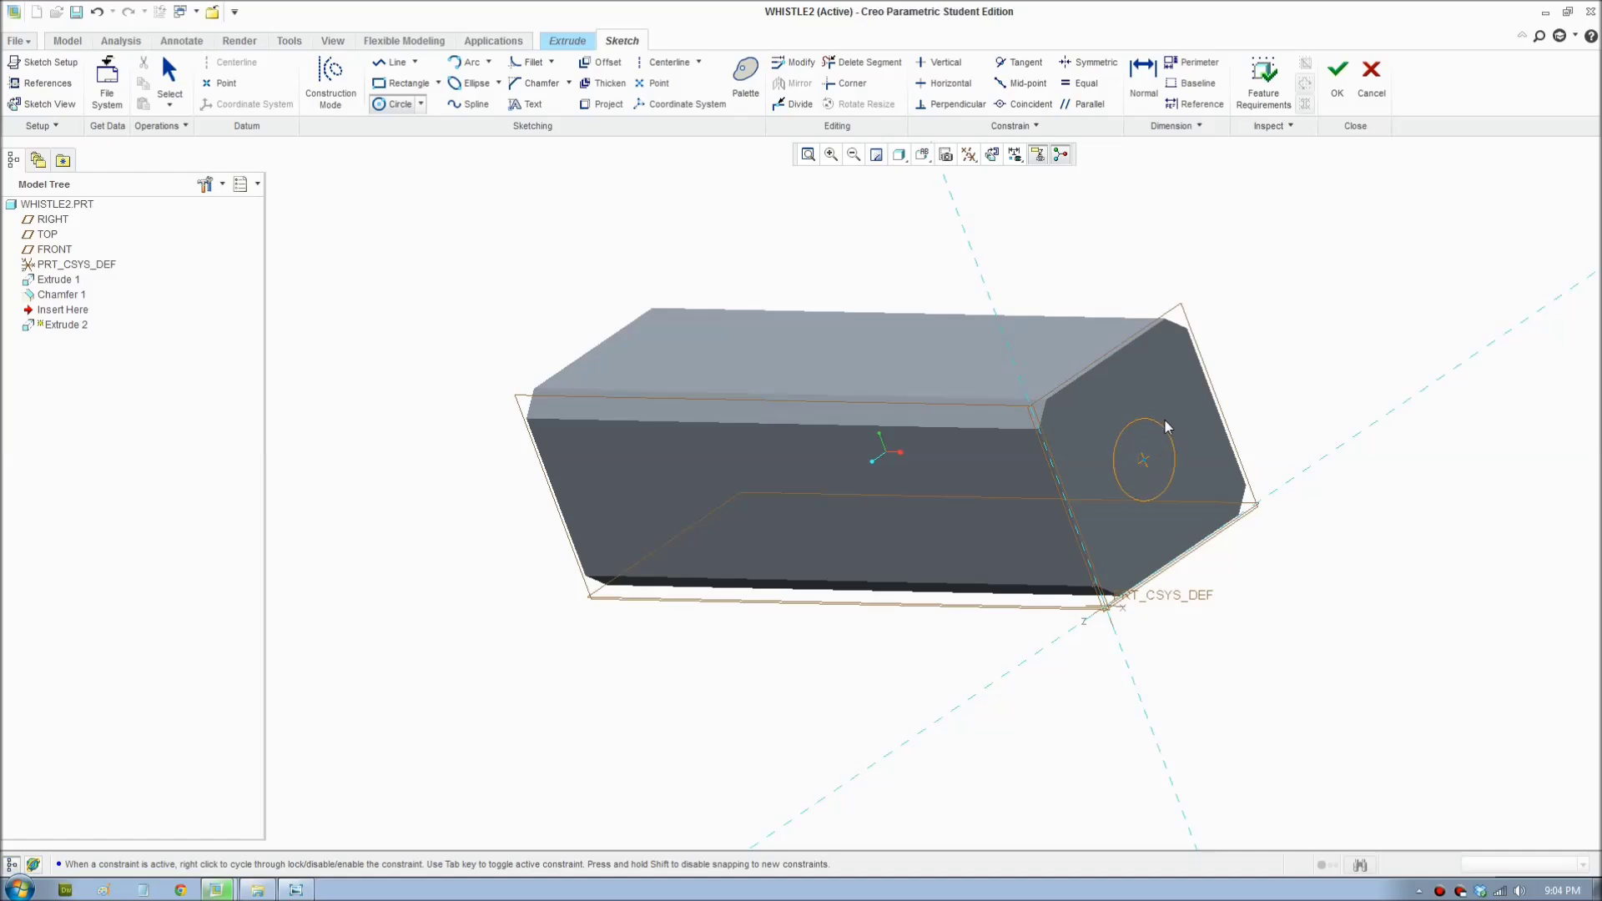
{"action": "left_click", "coordinate": [1168, 394]}
{"action": "left_click", "coordinate": [169, 83]}
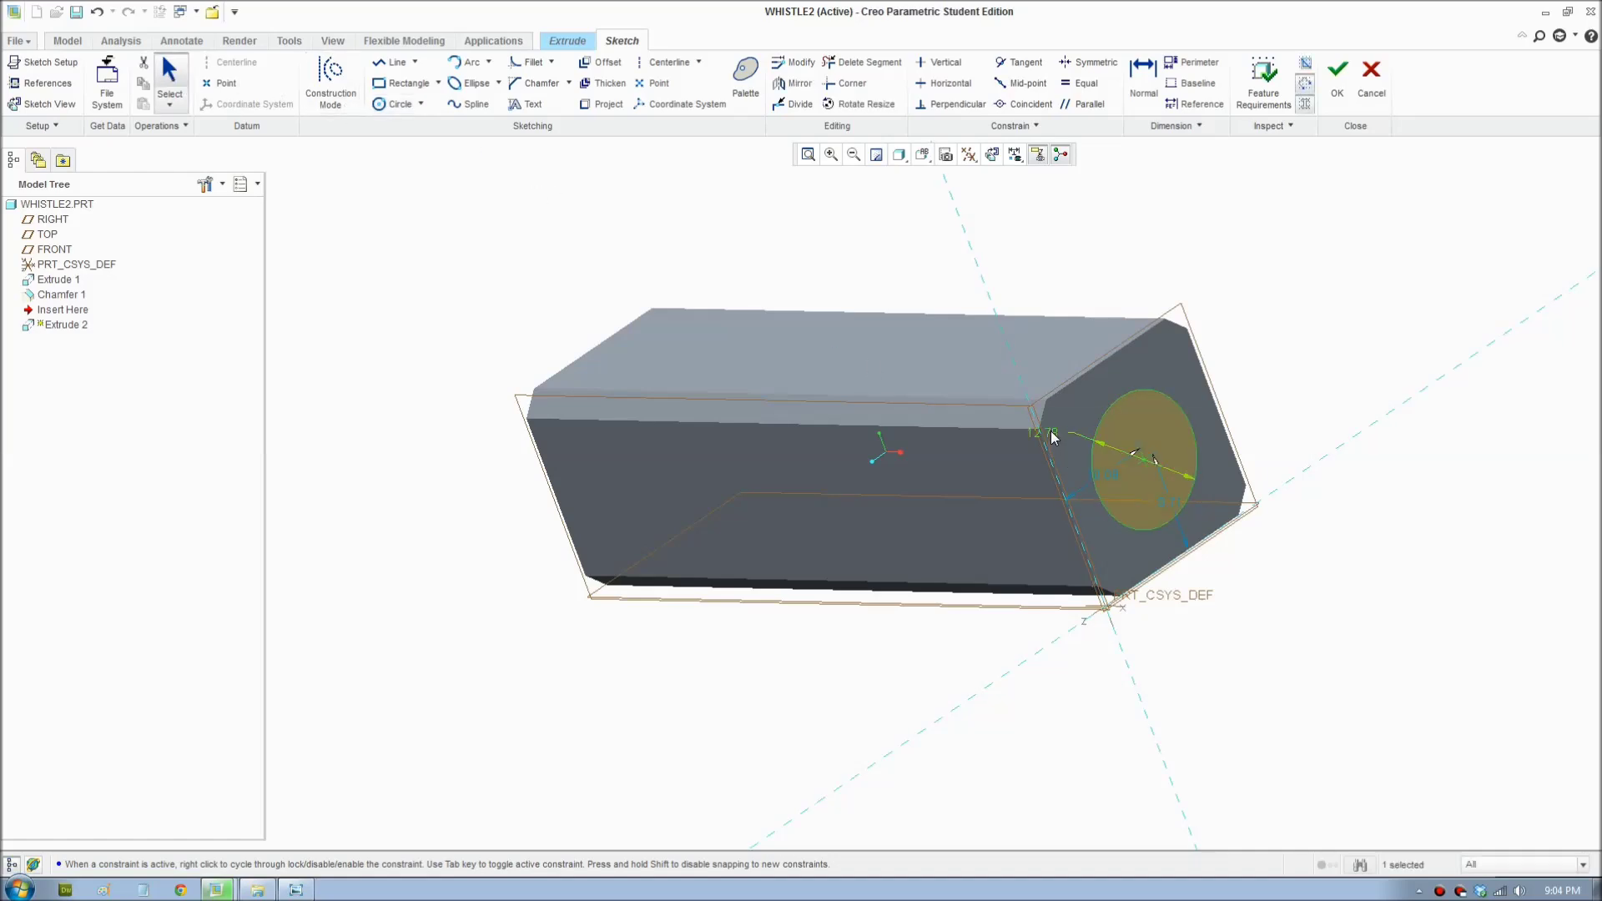
{"action": "left_click", "coordinate": [795, 671]}
{"action": "left_click", "coordinate": [288, 889]}
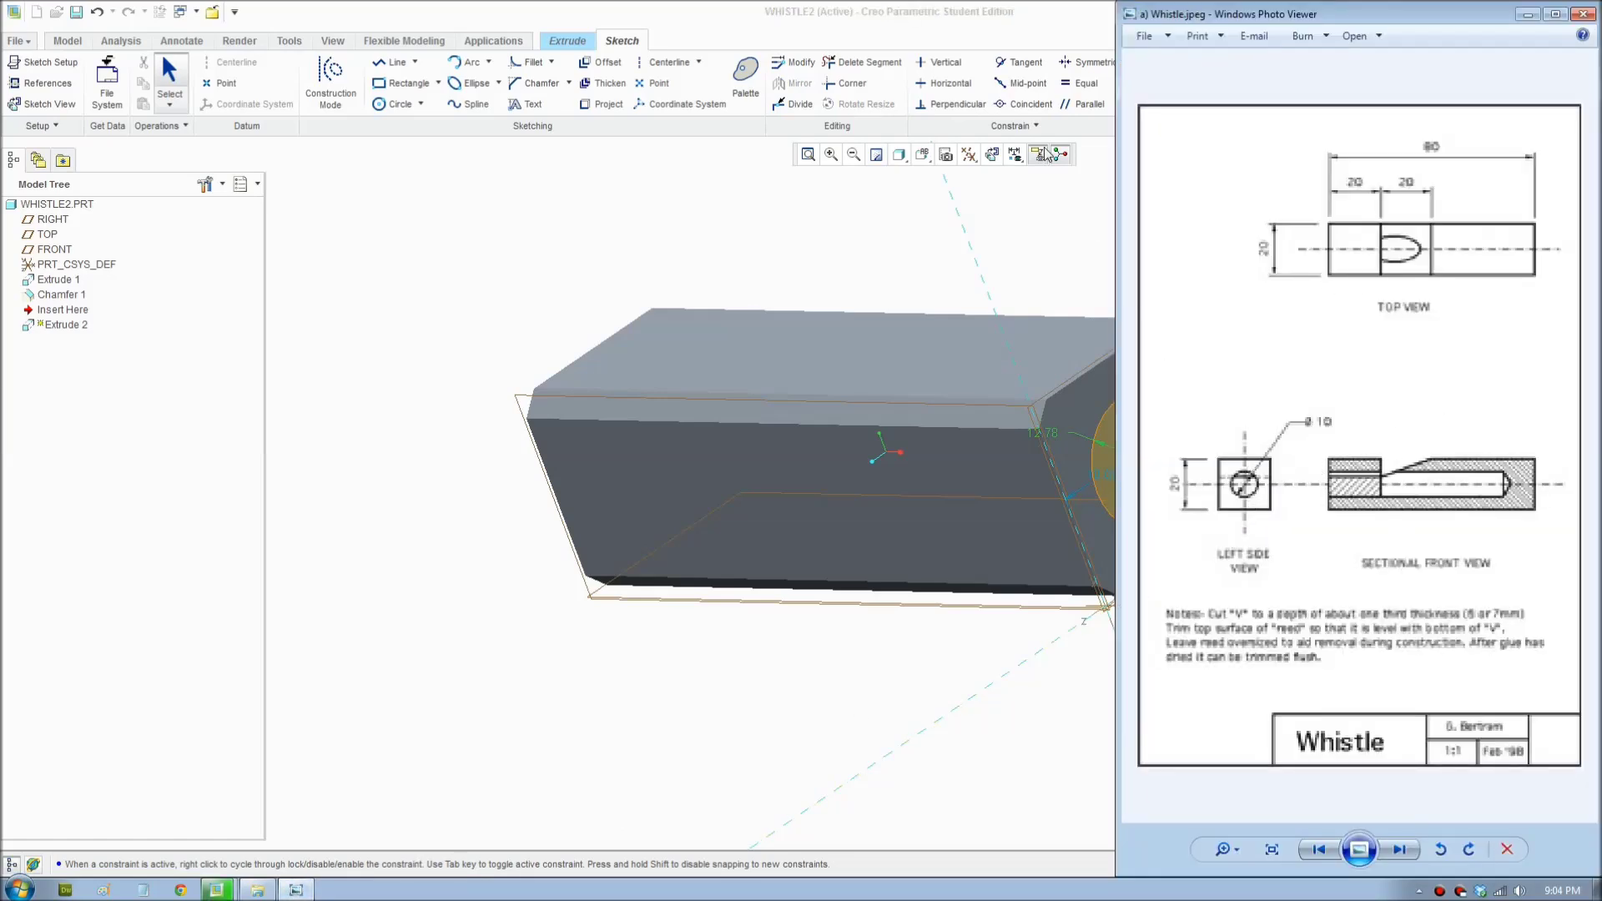
{"action": "left_click", "coordinate": [1038, 37]}
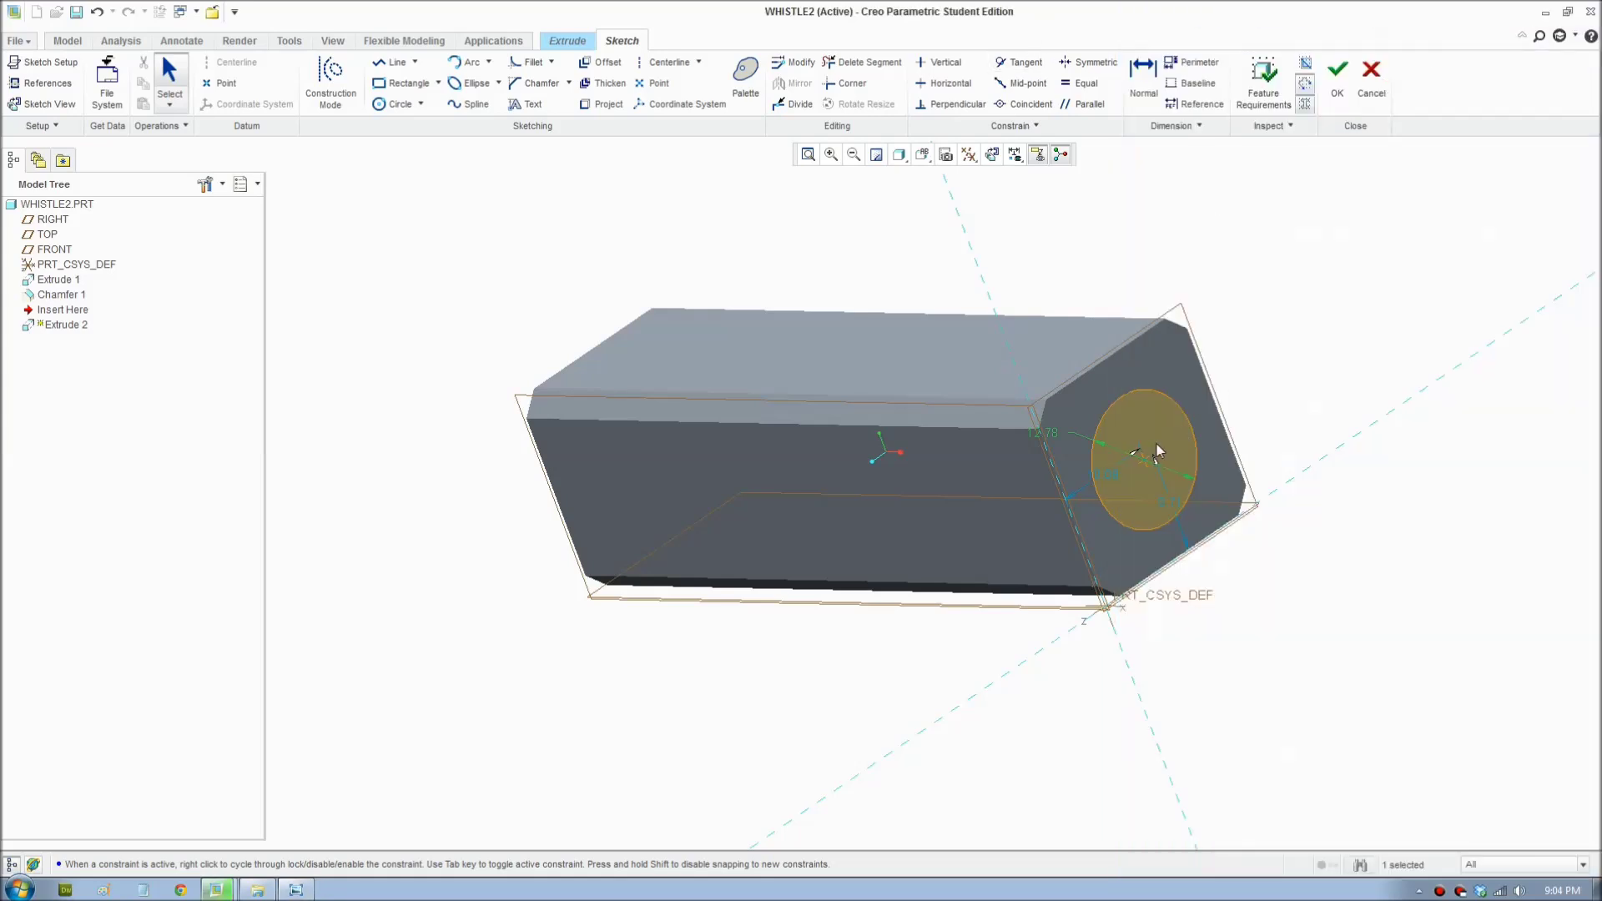
Step: Set the circle's diameter to 10 and both edge offsets to 10, then accept
{"action": "double_click", "coordinate": [1050, 434]}
{"action": "type", "text": "10"}
{"action": "key", "text": "Return"}
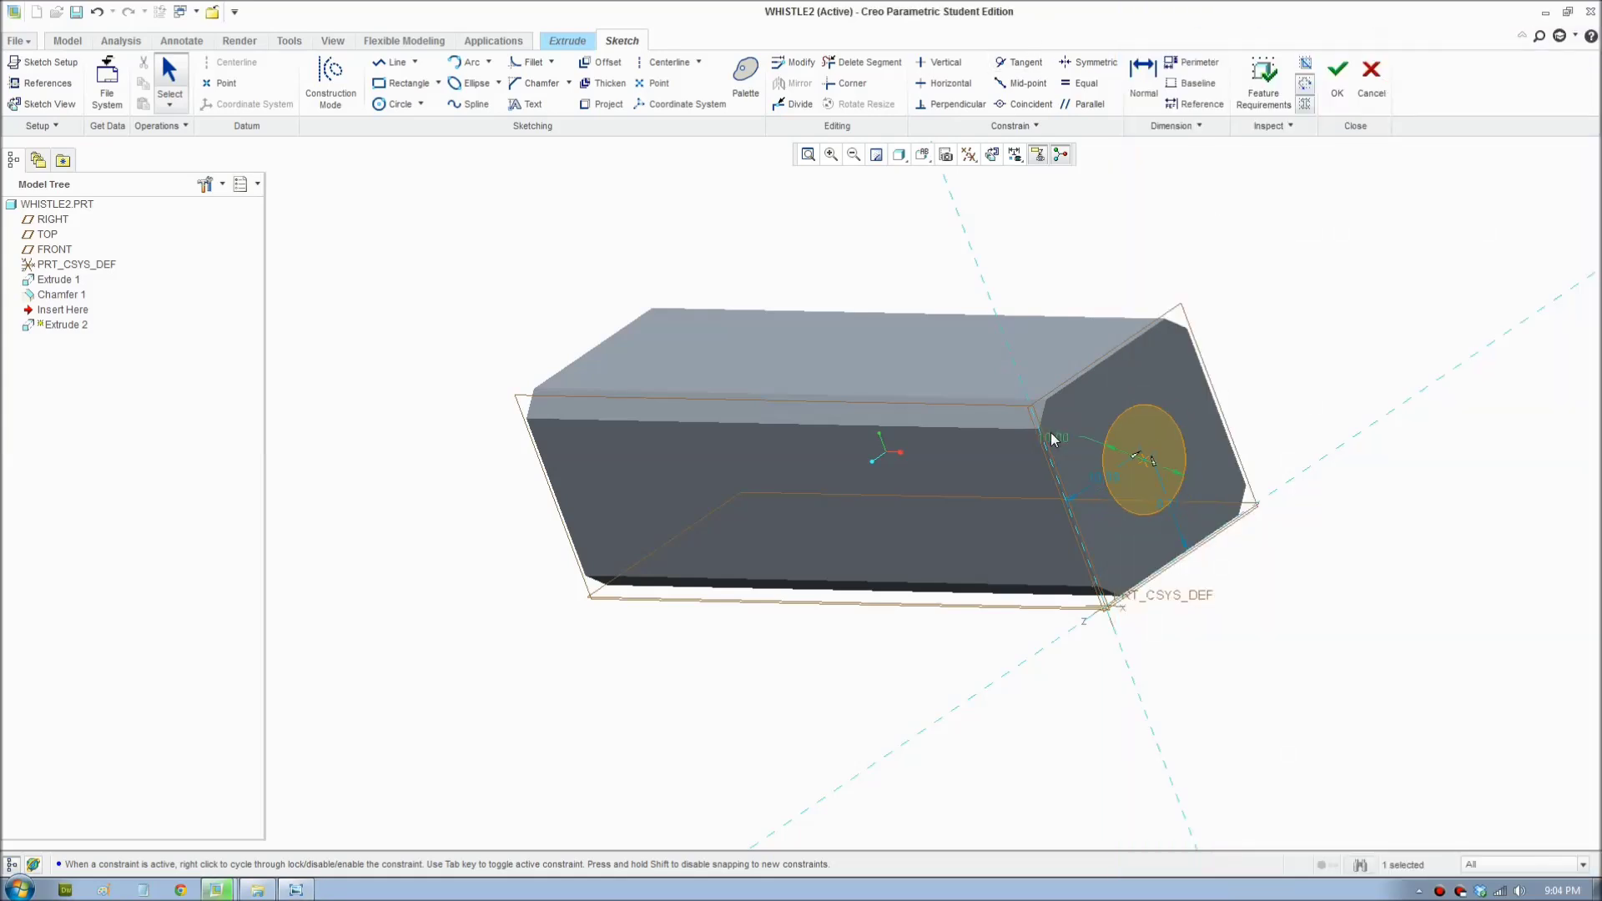
{"action": "scroll", "coordinate": [1258, 541], "scroll_direction": "down", "scroll_amount": 1}
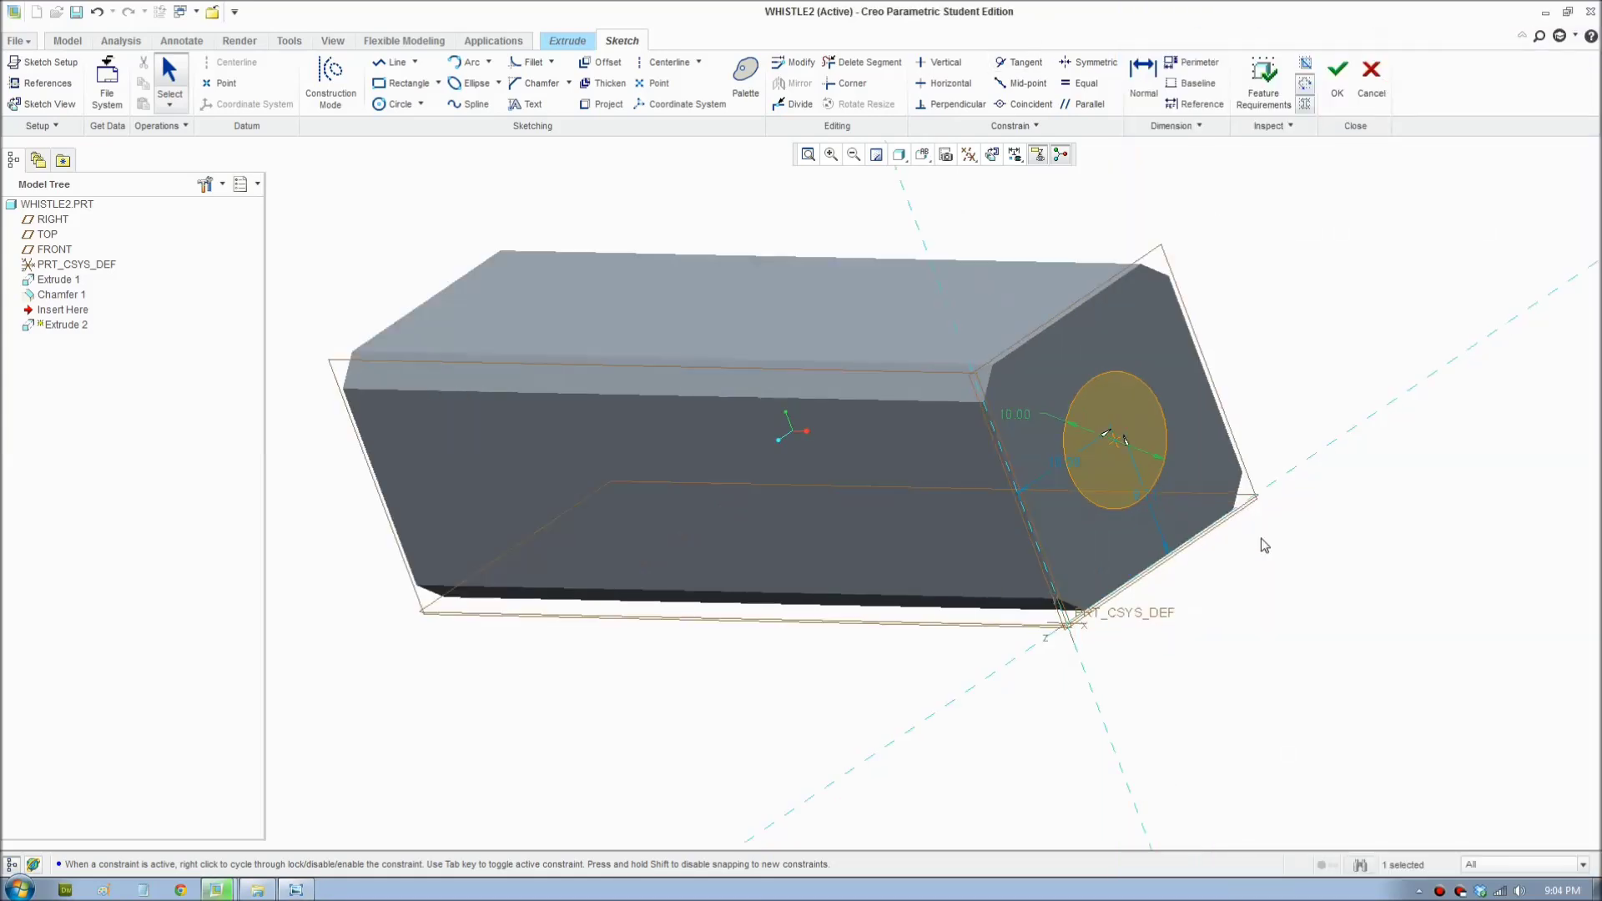
{"action": "double_click", "coordinate": [1058, 466]}
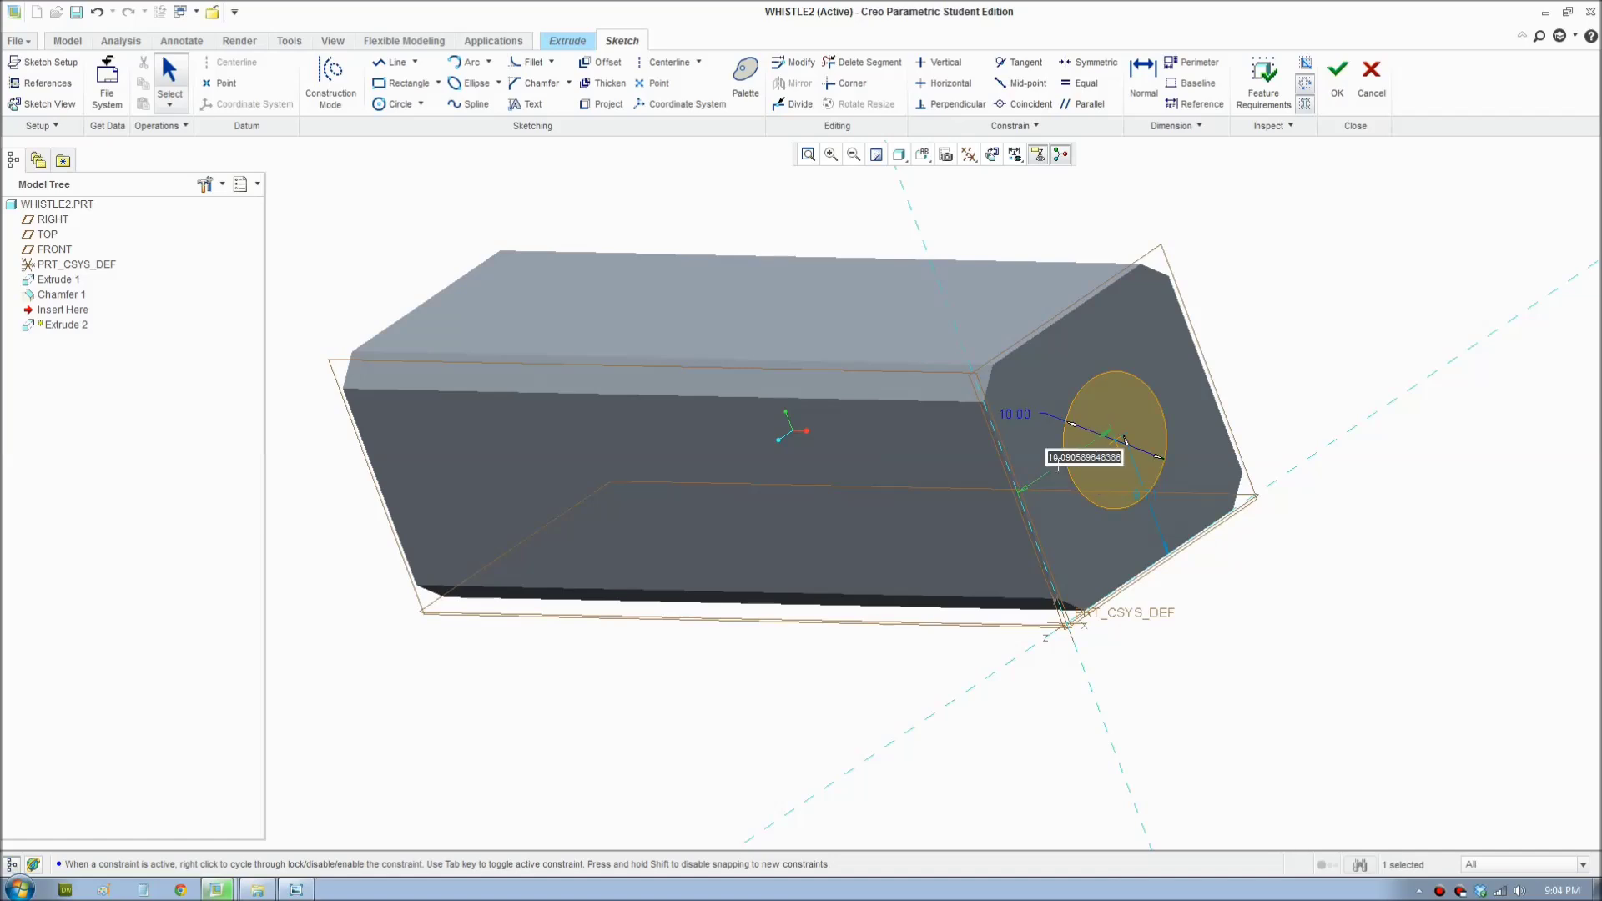
{"action": "type", "text": "10"}
{"action": "key", "text": "Return"}
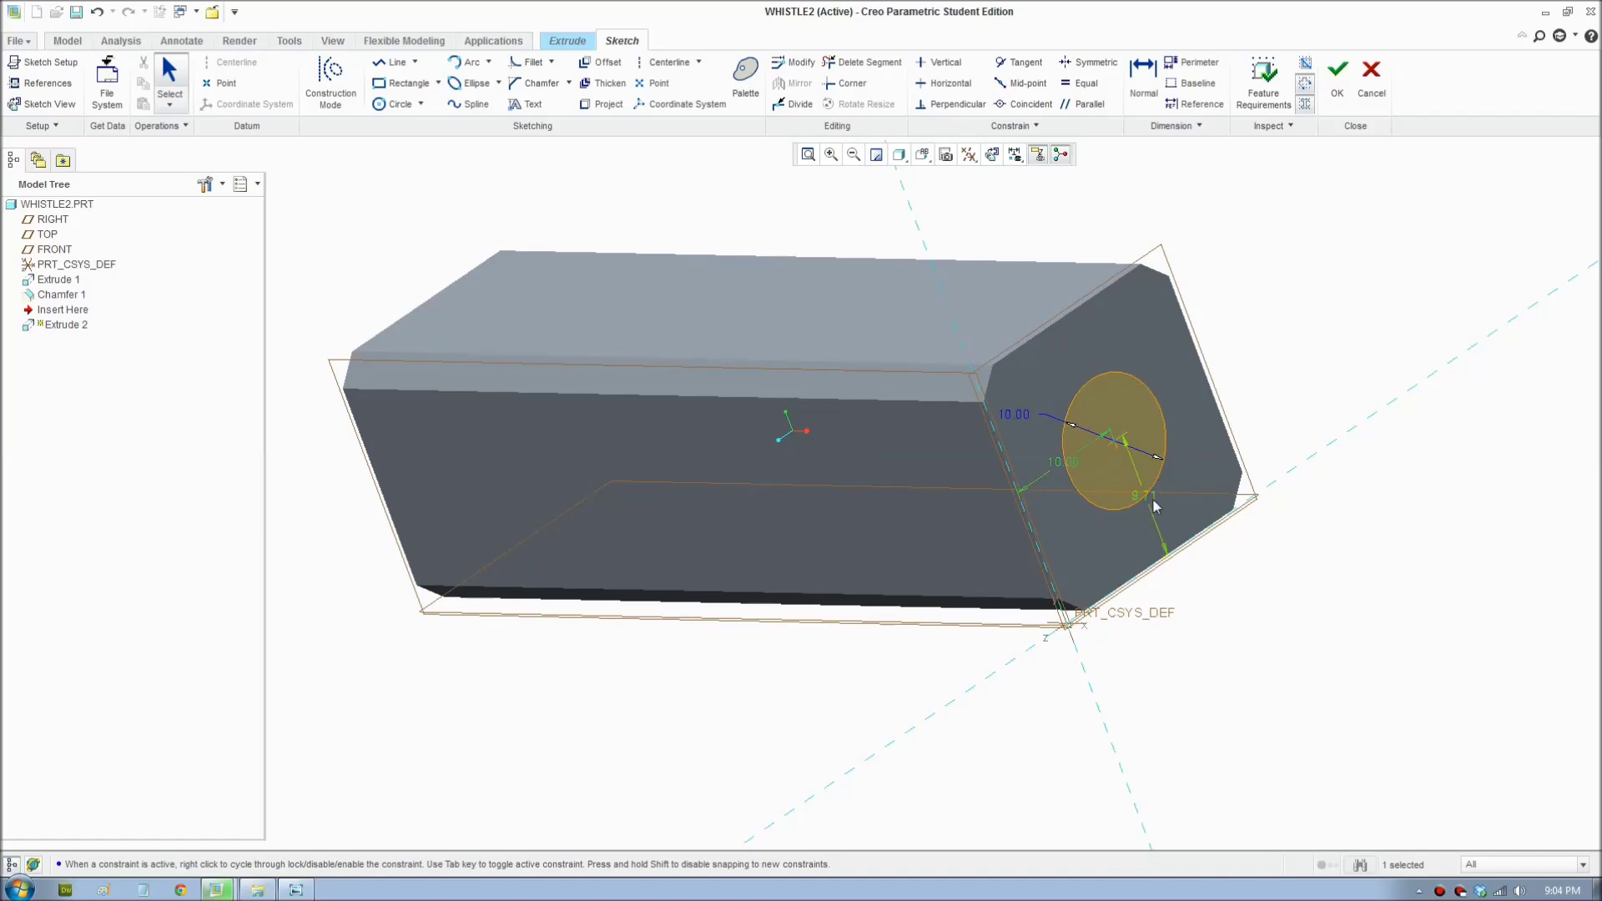
{"action": "double_click", "coordinate": [1154, 498]}
{"action": "type", "text": "10"}
{"action": "key", "text": "Return"}
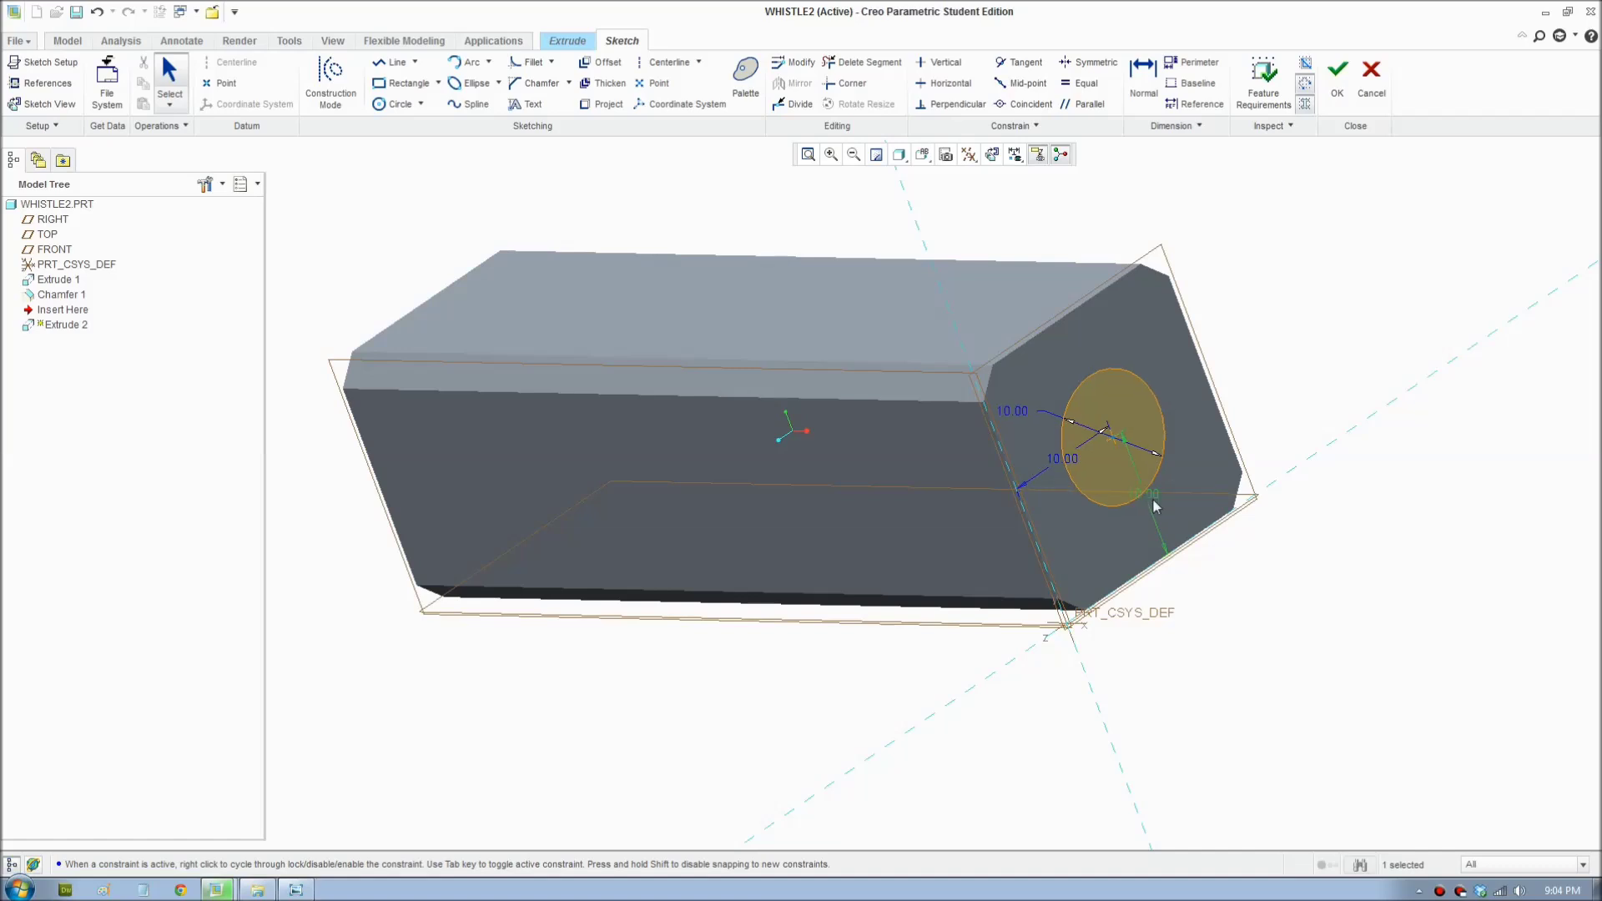
{"action": "scroll", "coordinate": [1136, 474], "scroll_direction": "up", "scroll_amount": 2}
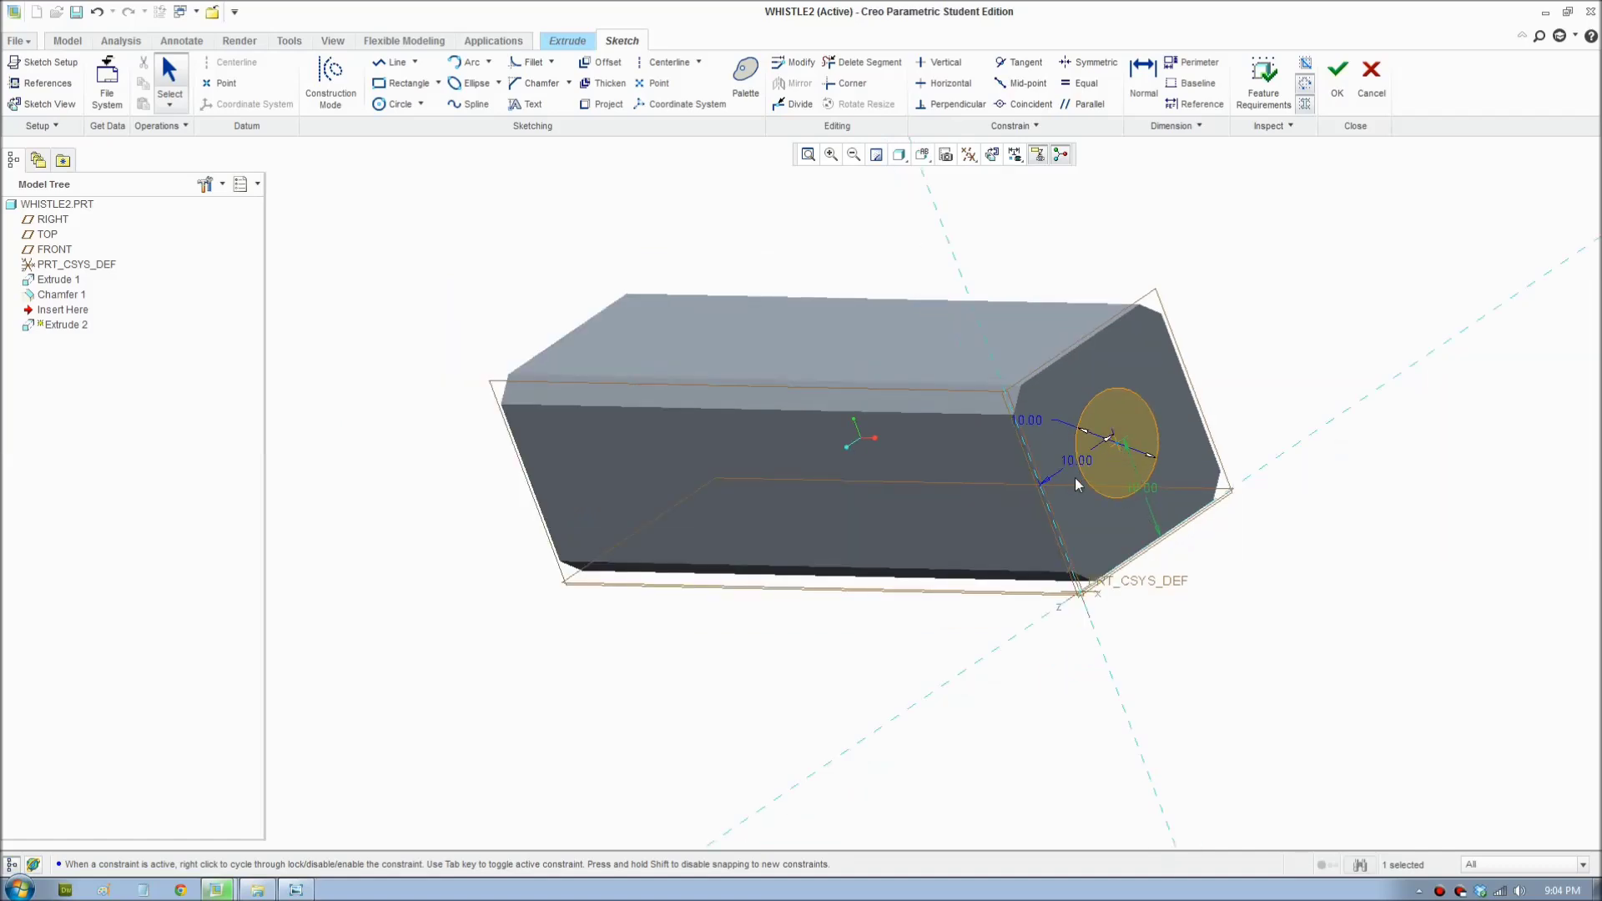
{"action": "left_click", "coordinate": [1337, 80]}
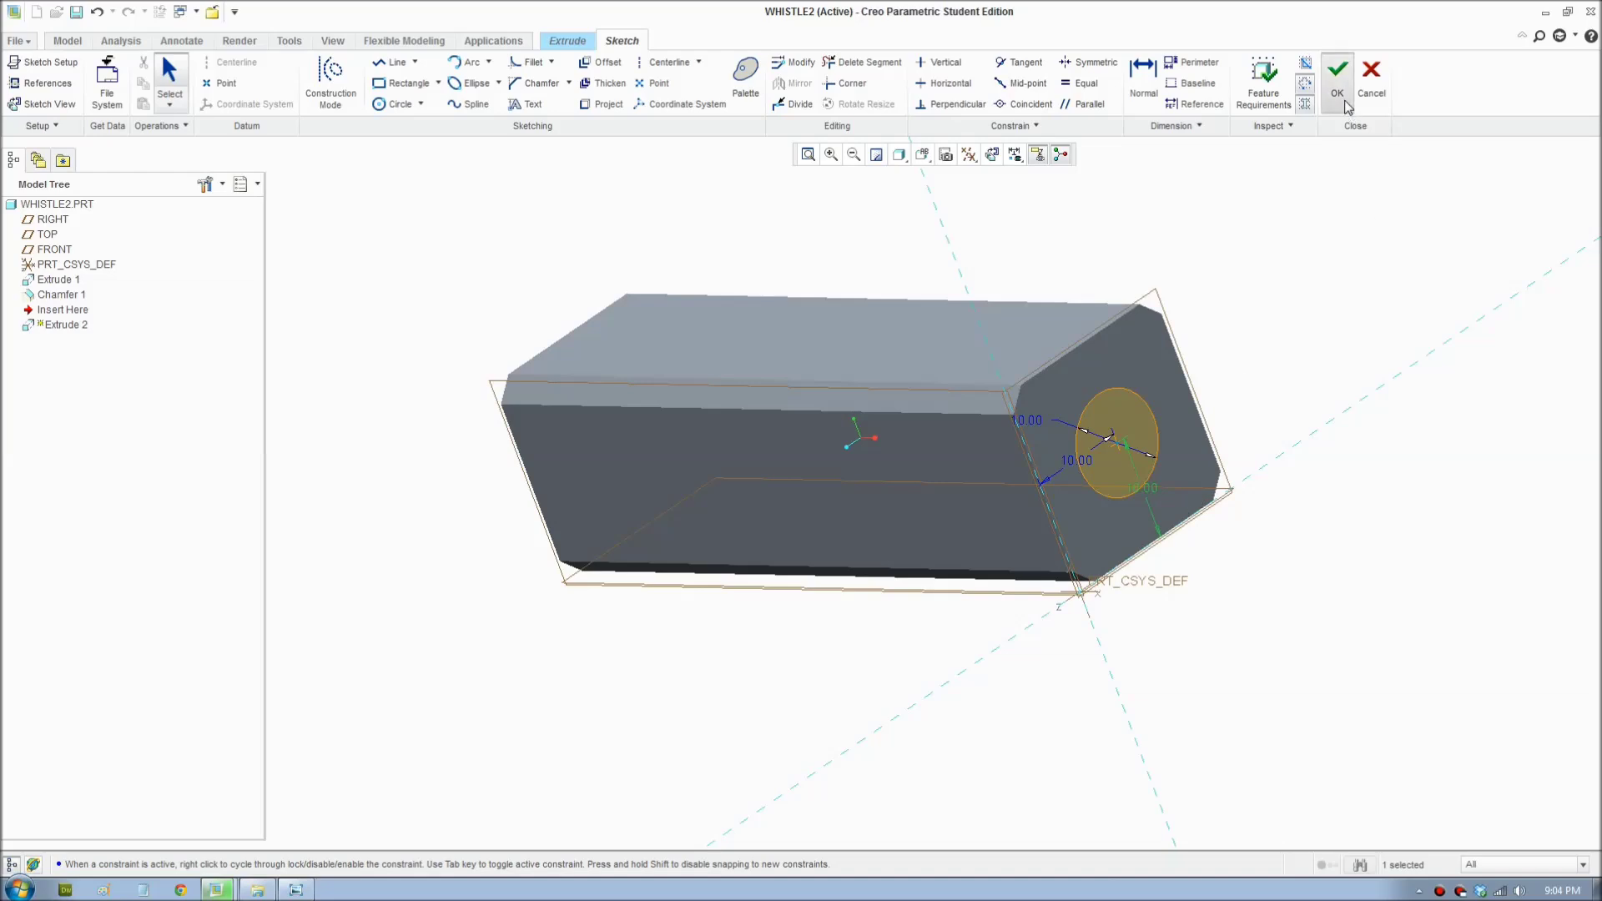
Step: Flip the extrusion into the block as a material-removing cut 65 deep
{"action": "mouse_move", "coordinate": [1069, 526]}
{"action": "middle_mouse_down"}
{"action": "mouse_move", "coordinate": [1082, 535]}
{"action": "mouse_move", "coordinate": [904, 406]}
{"action": "middle_mouse_up"}
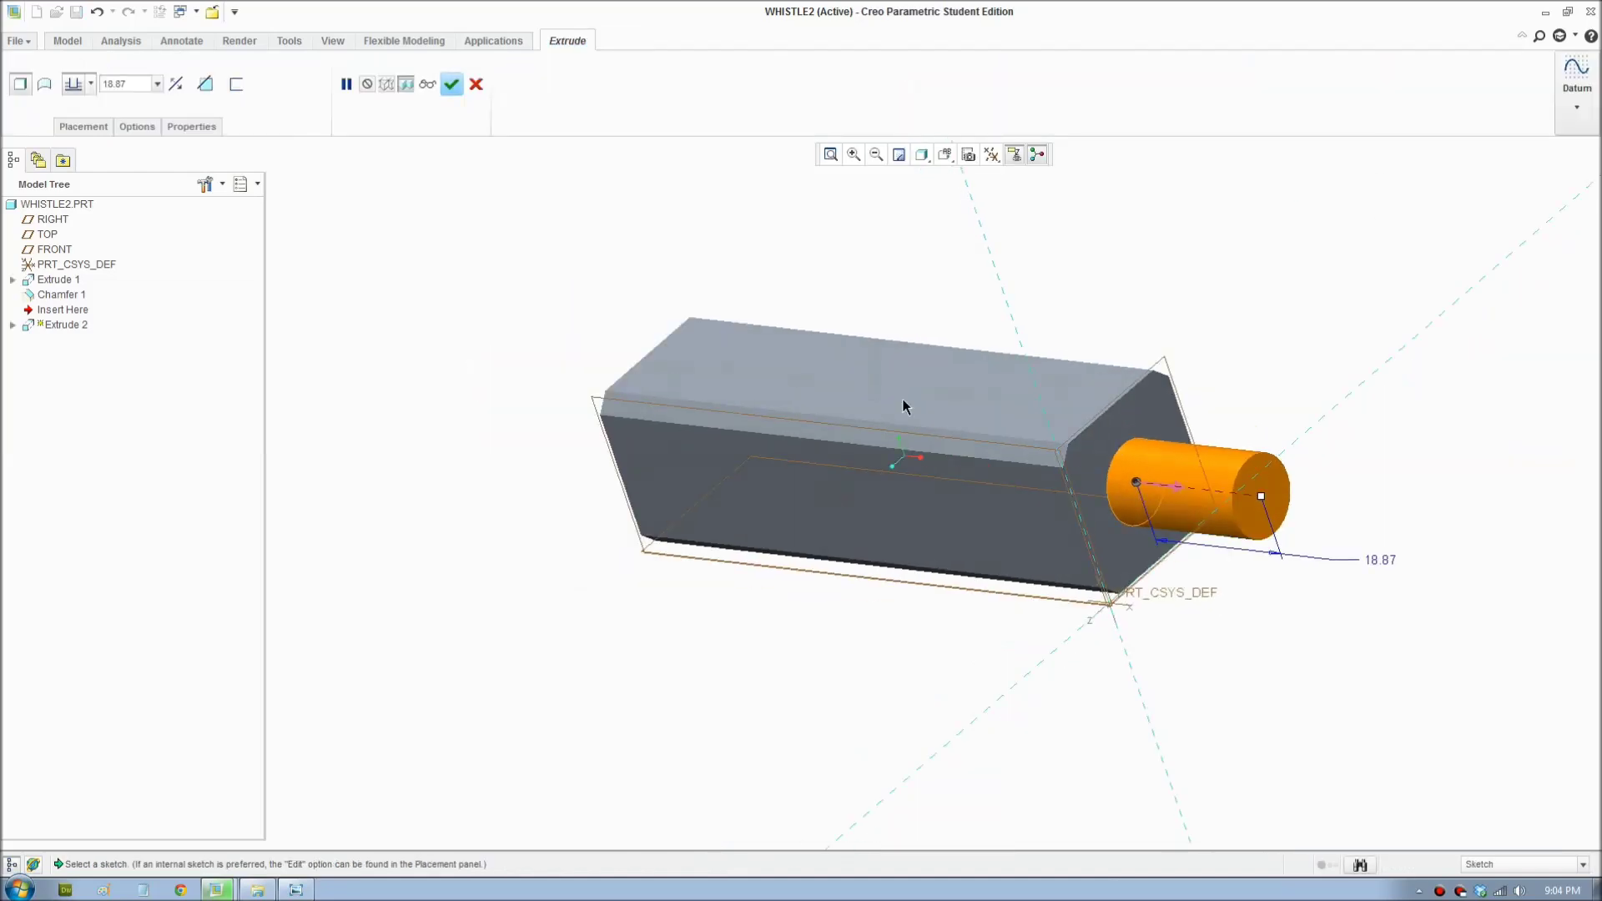
{"action": "left_click", "coordinate": [1022, 474]}
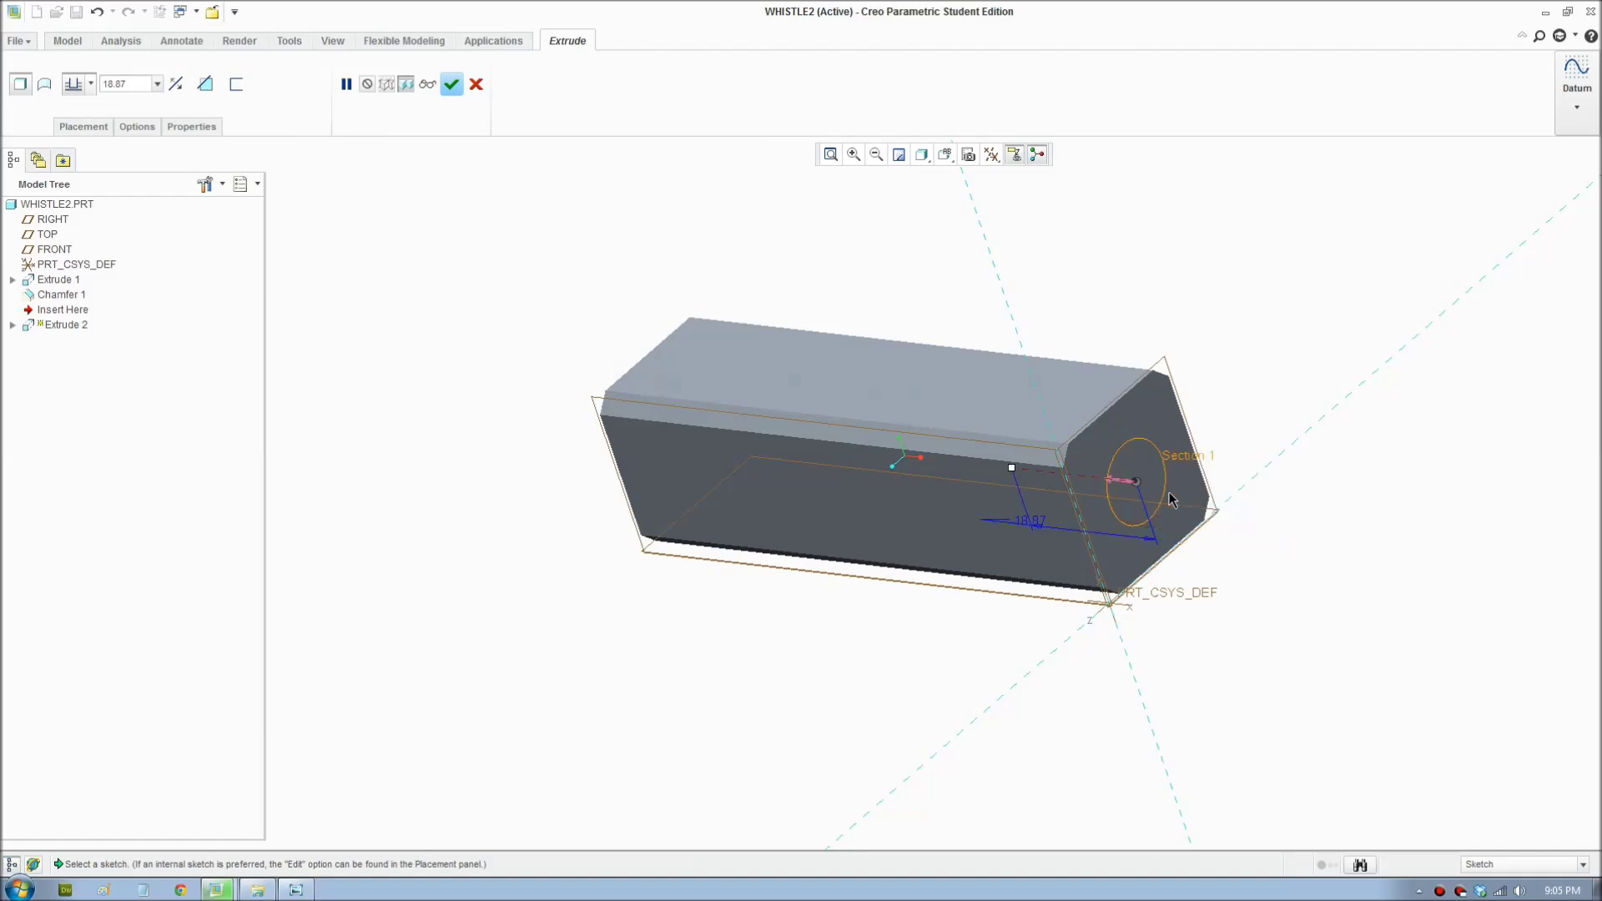
{"action": "left_click", "coordinate": [206, 87]}
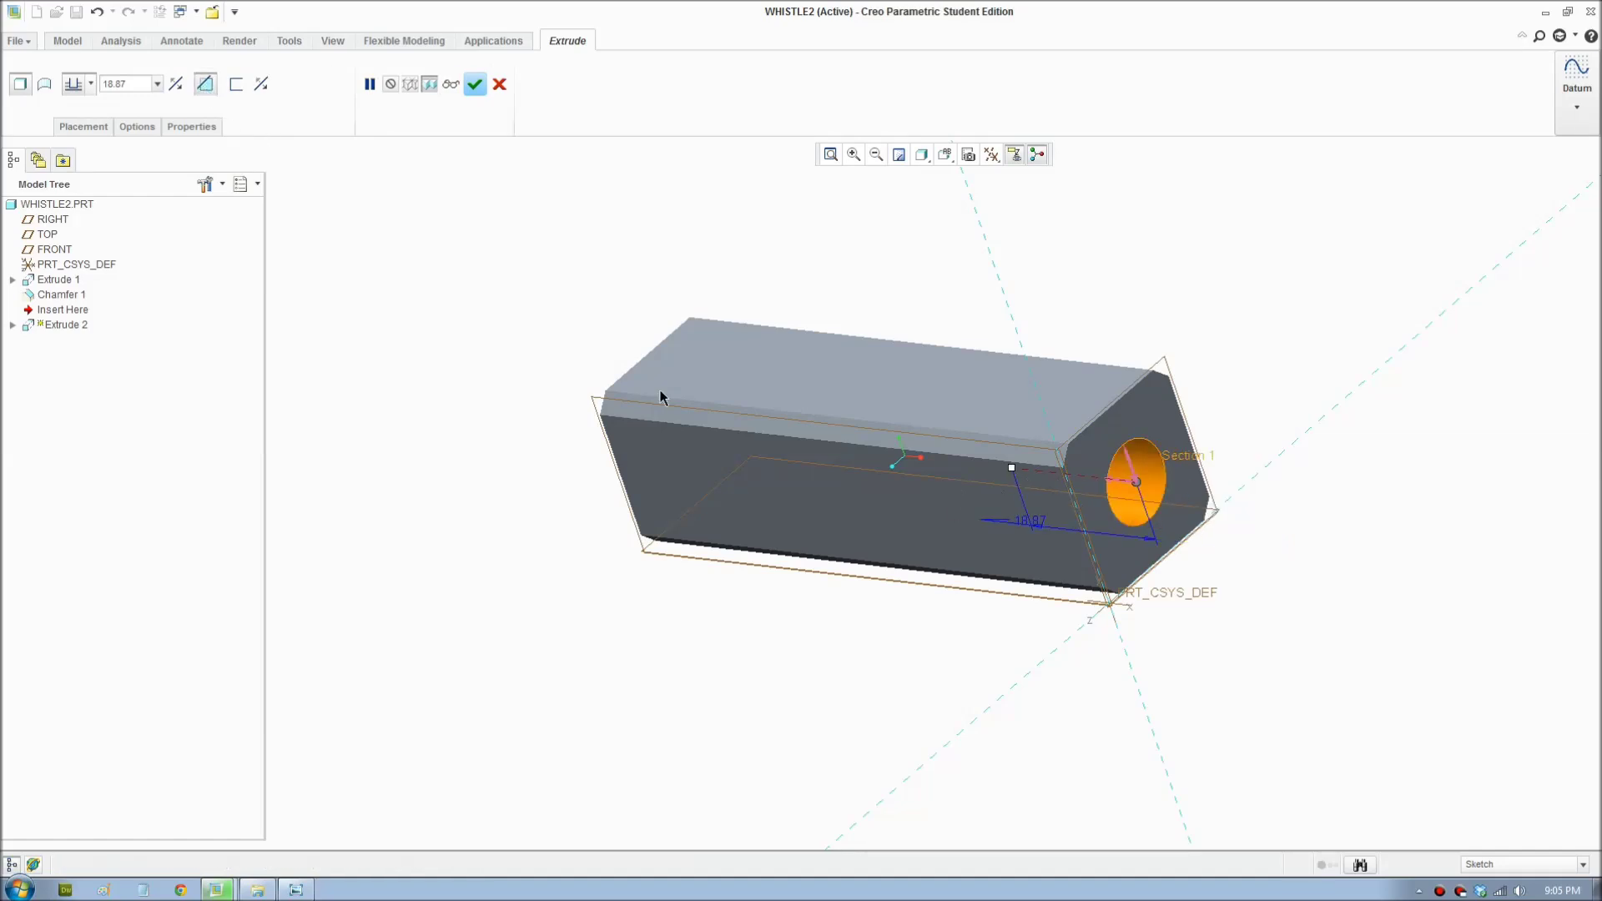
{"action": "left_click_drag", "start_coordinate": [1012, 471], "coordinate": [720, 442]}
{"action": "middle_click_drag", "start_coordinate": [785, 457], "coordinate": [821, 449]}
{"action": "double_click", "coordinate": [678, 498]}
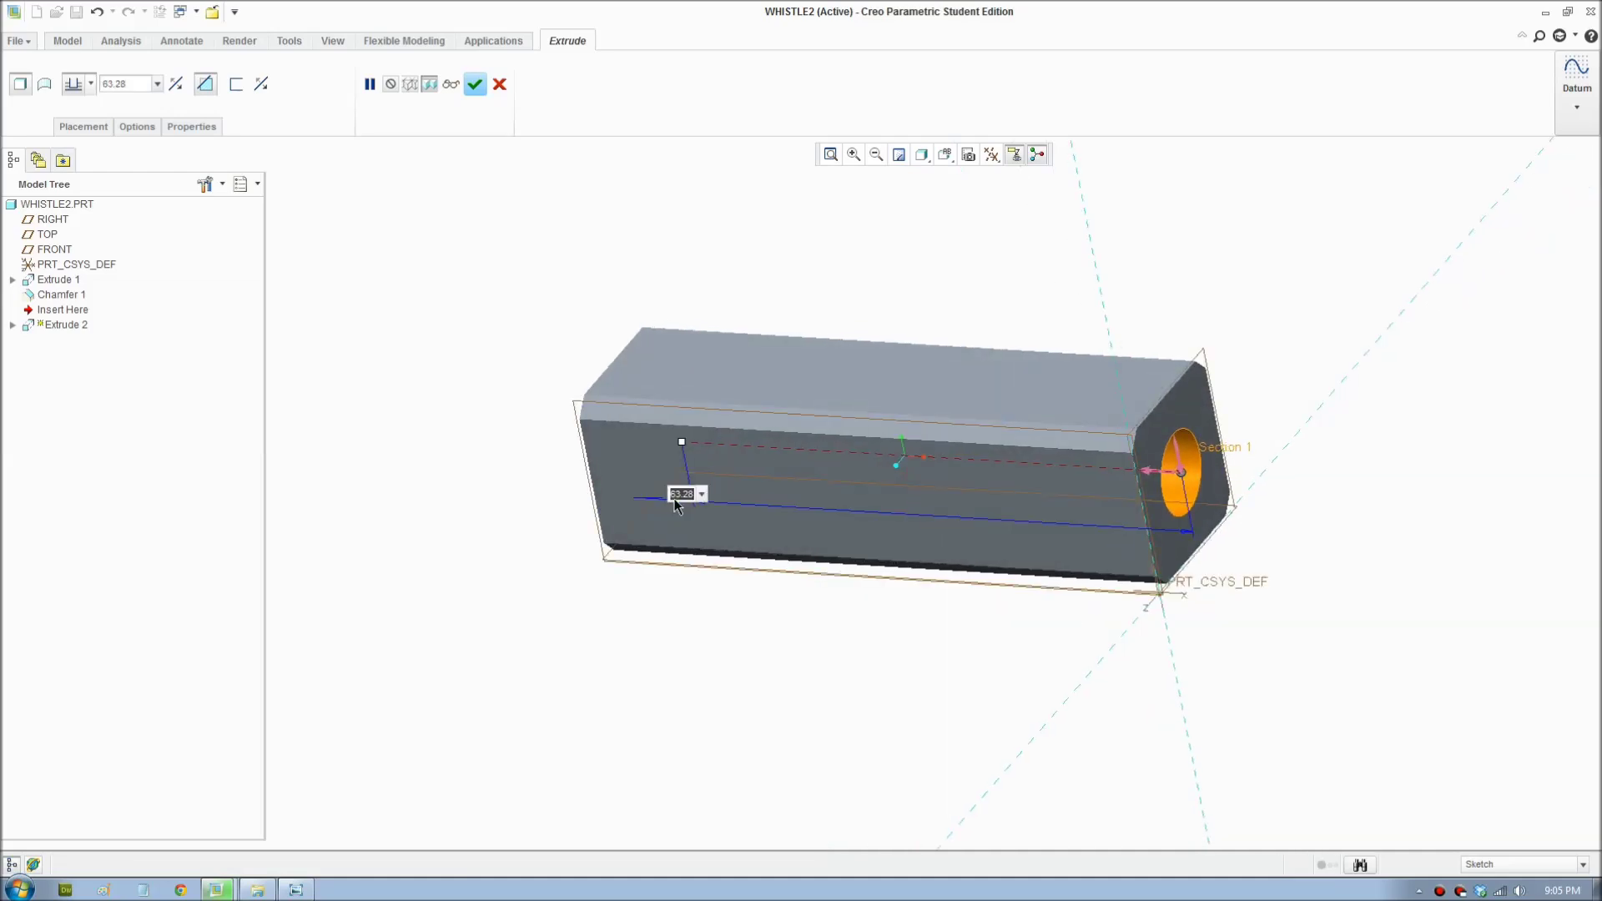
{"action": "type", "text": "65"}
{"action": "key", "text": "Return"}
{"action": "left_click", "coordinate": [475, 84]}
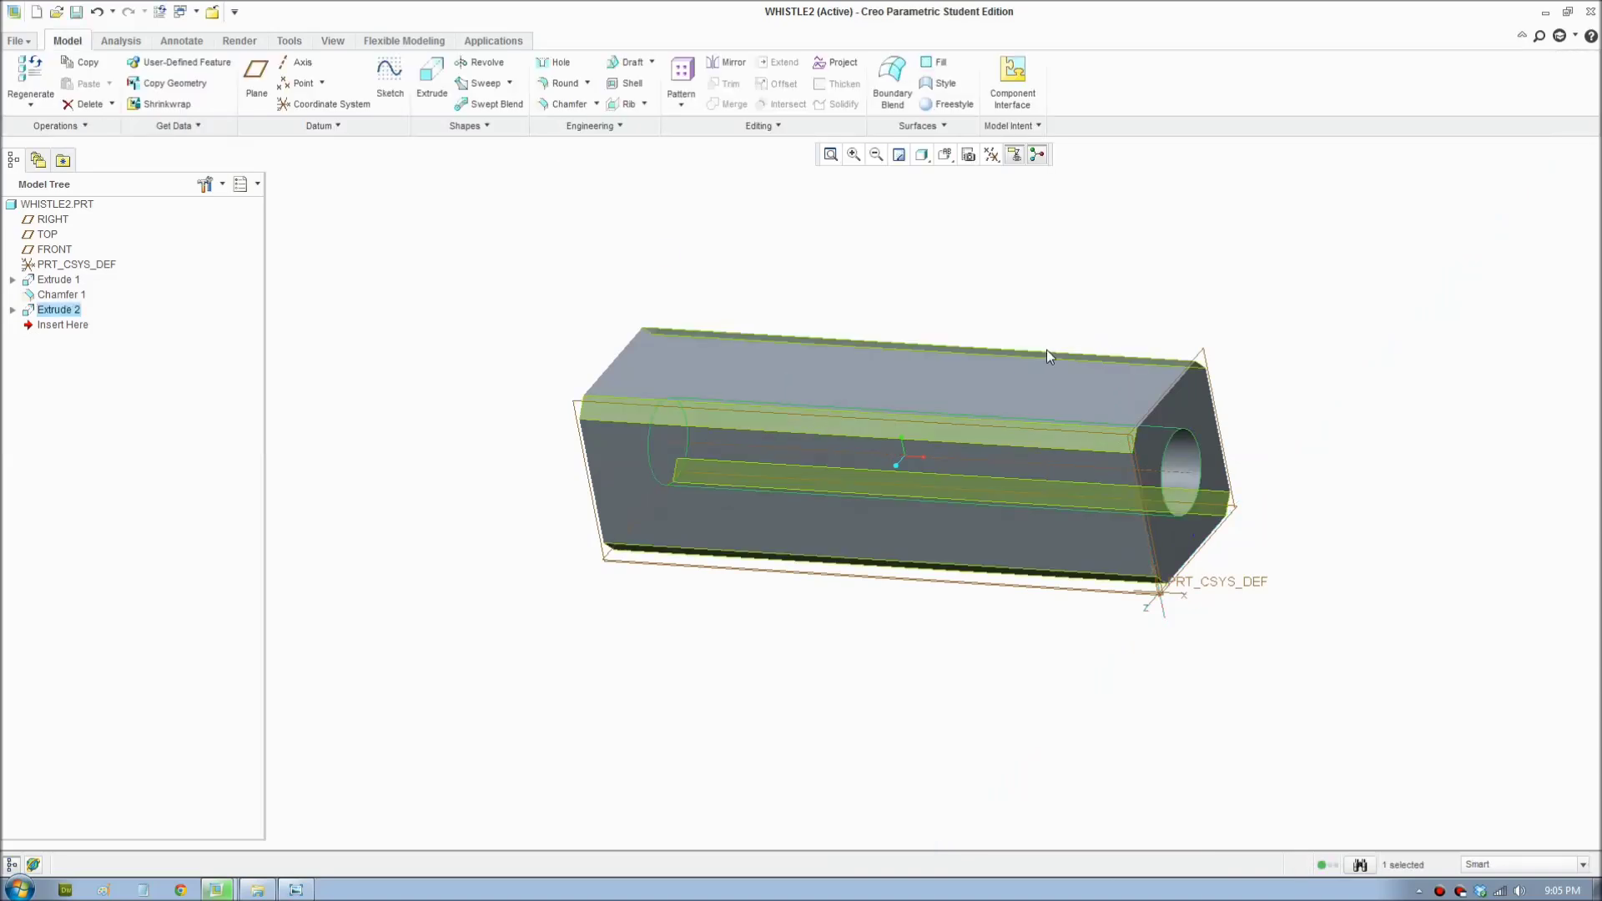
{"action": "middle_click_drag", "start_coordinate": [1047, 349], "coordinate": [1056, 347]}
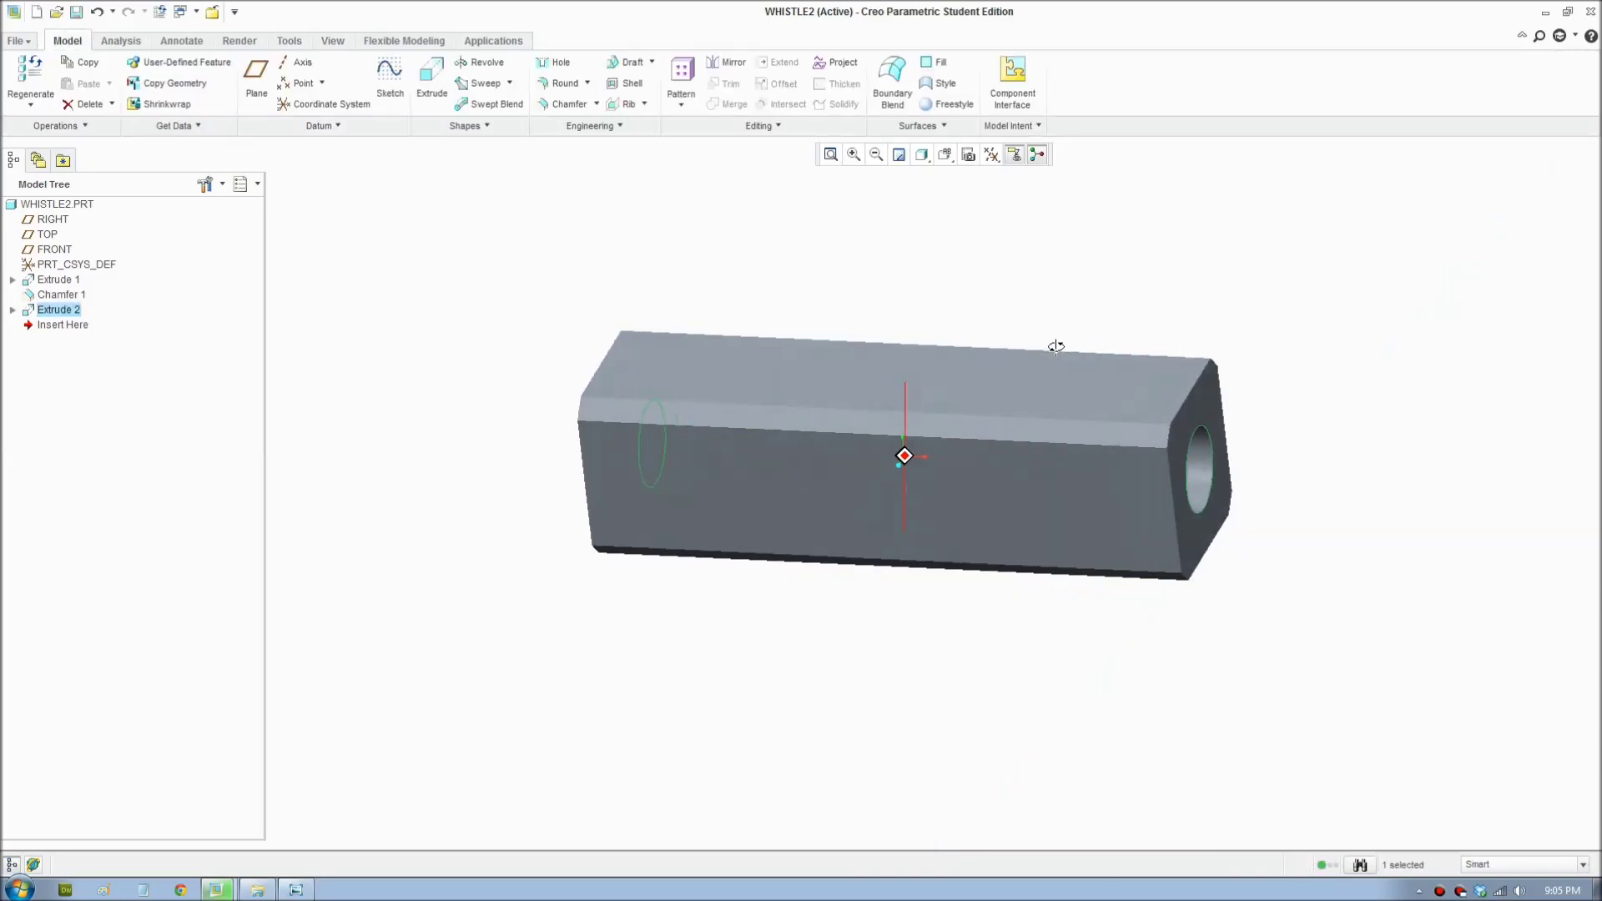
{"action": "left_click", "coordinate": [296, 890]}
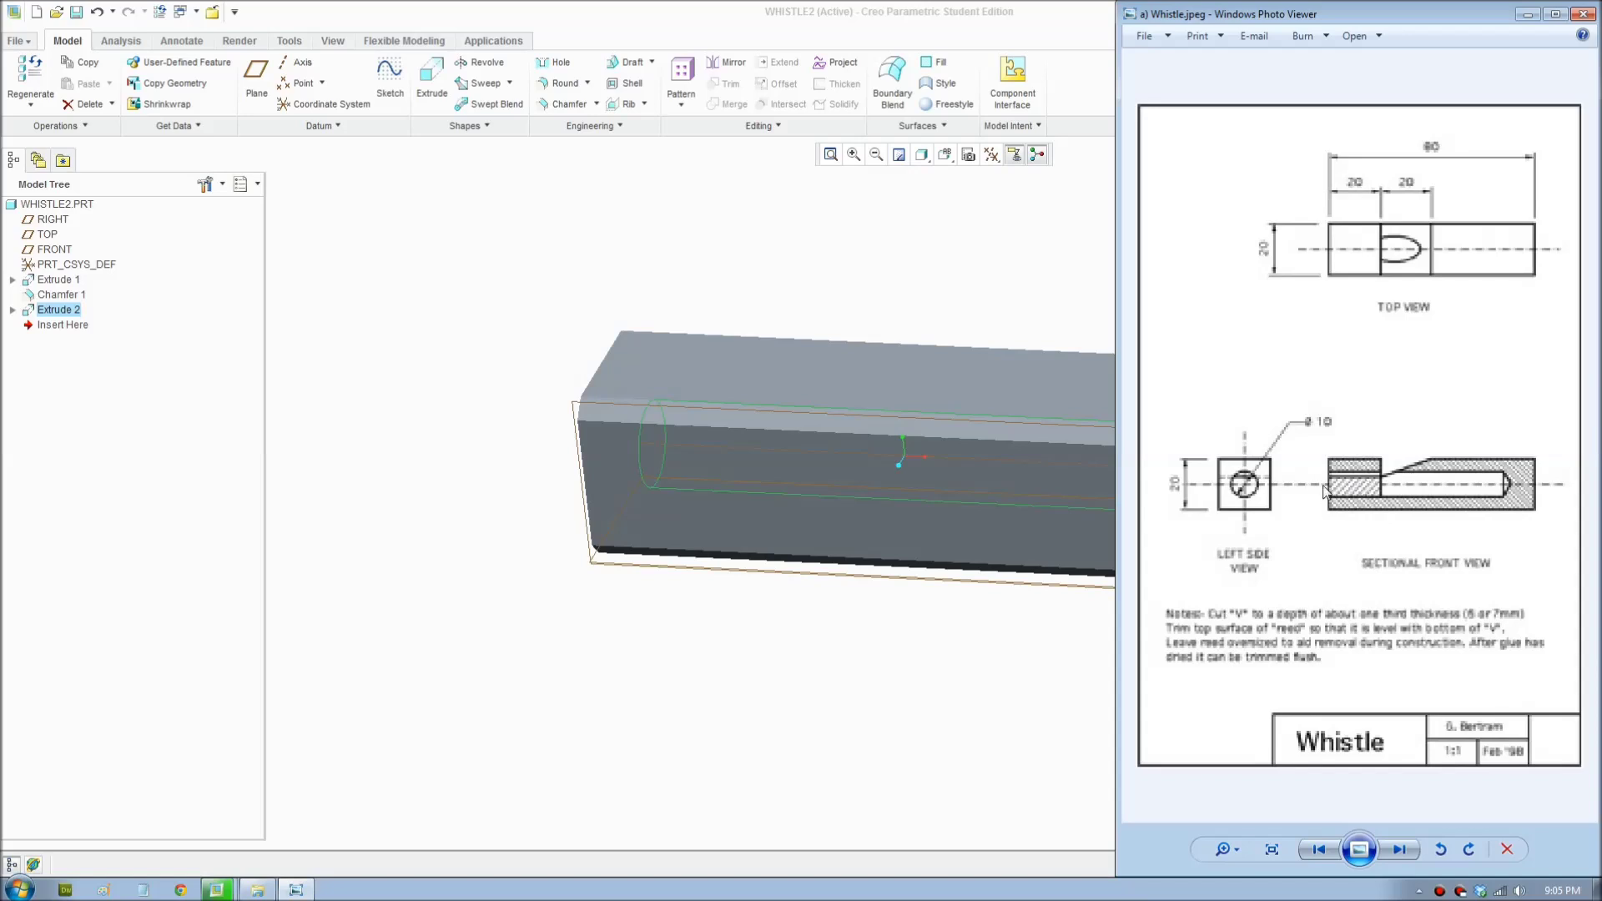
Step: Switch from the whistle drawing back to the Creo model window
{"action": "left_click", "coordinate": [1054, 27]}
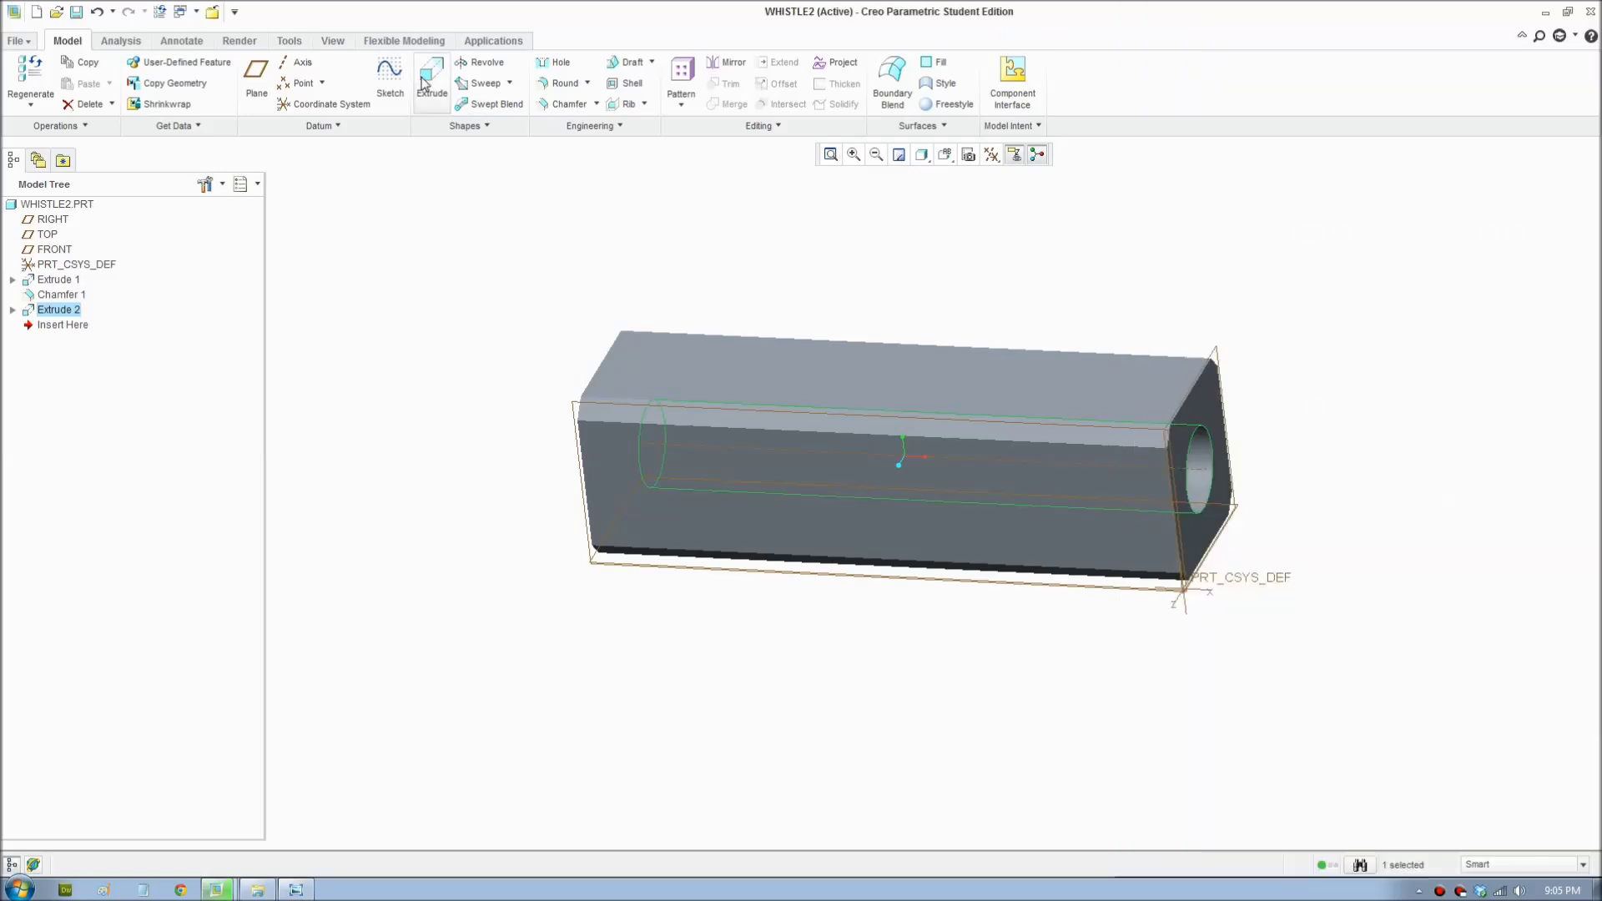
Step: Start an extrusion sketch on the block's front face, projecting its top edge
{"action": "left_click", "coordinate": [426, 84]}
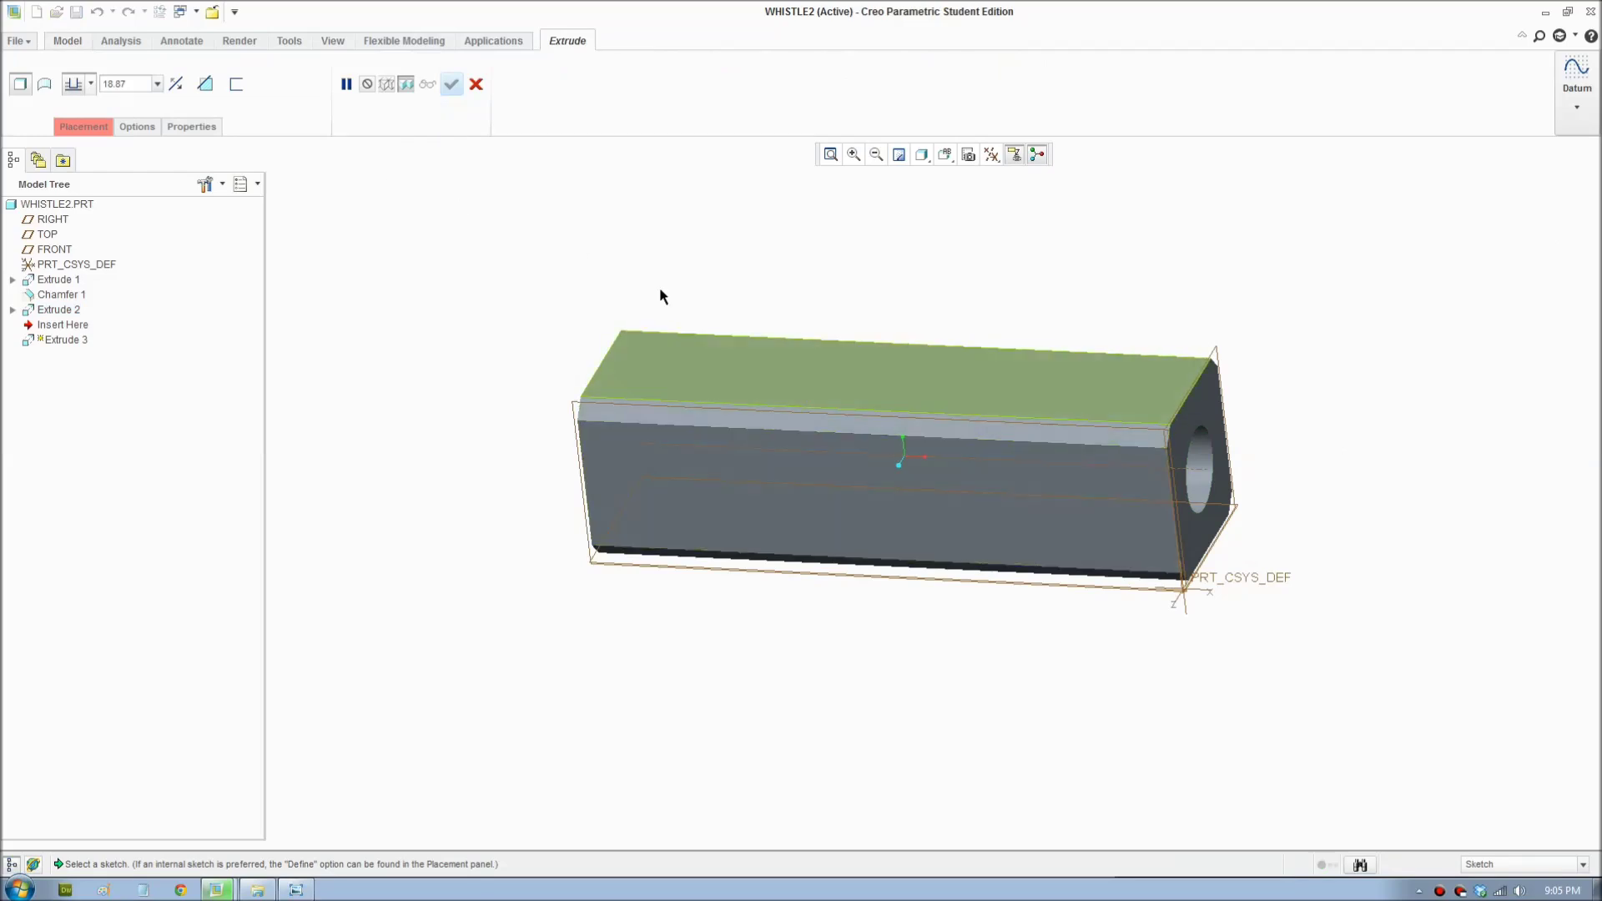
{"action": "left_click", "coordinate": [709, 439]}
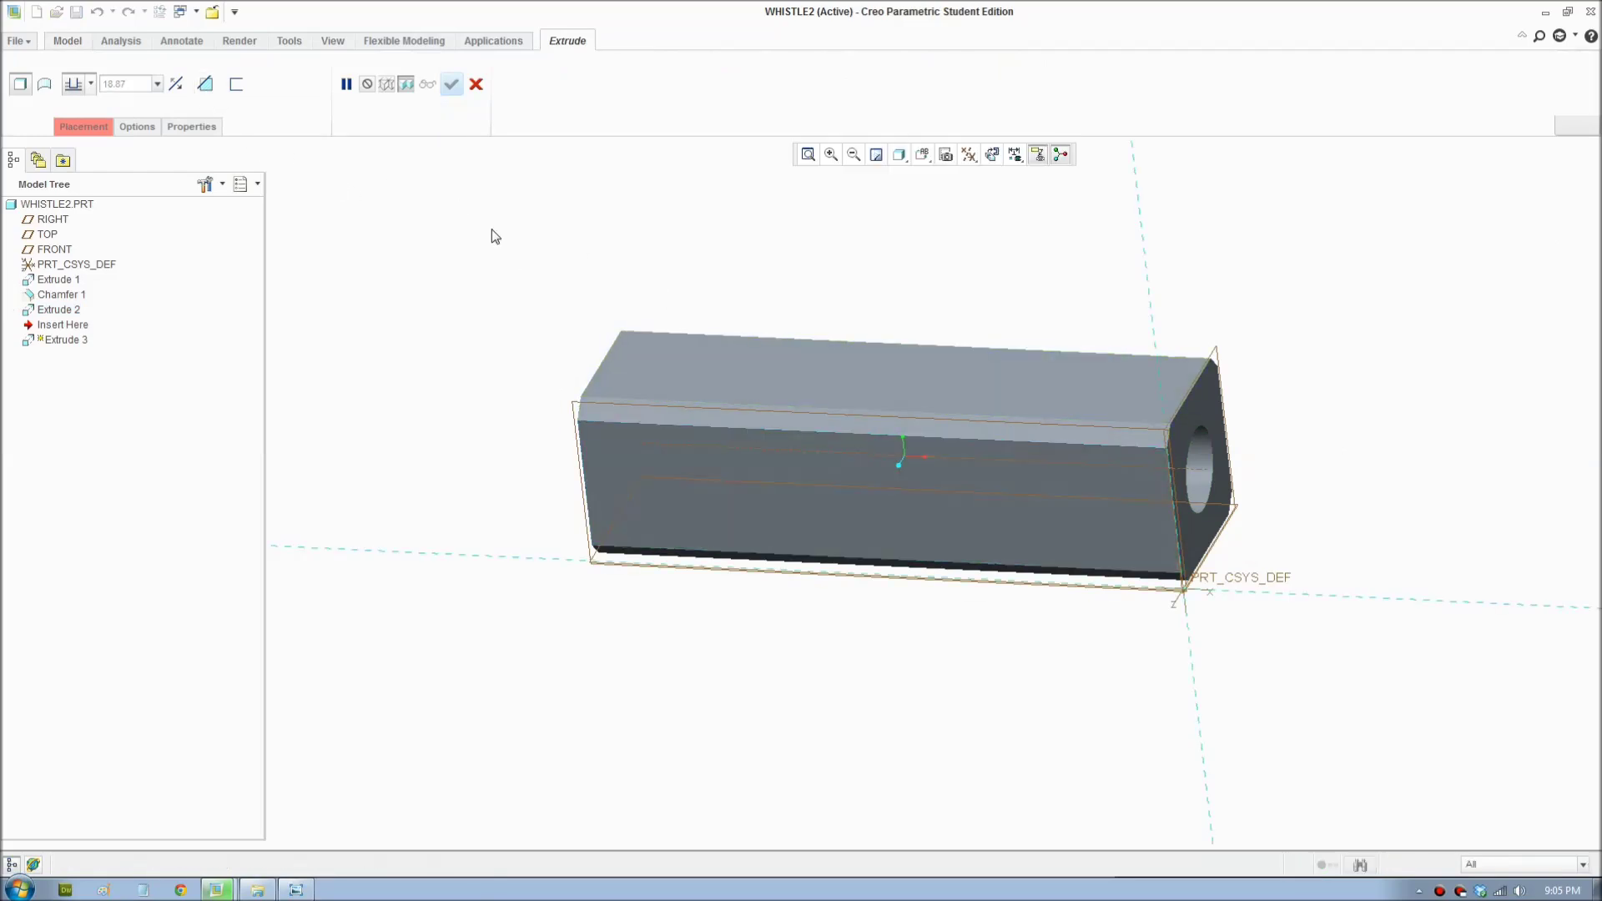
{"action": "left_click", "coordinate": [992, 156]}
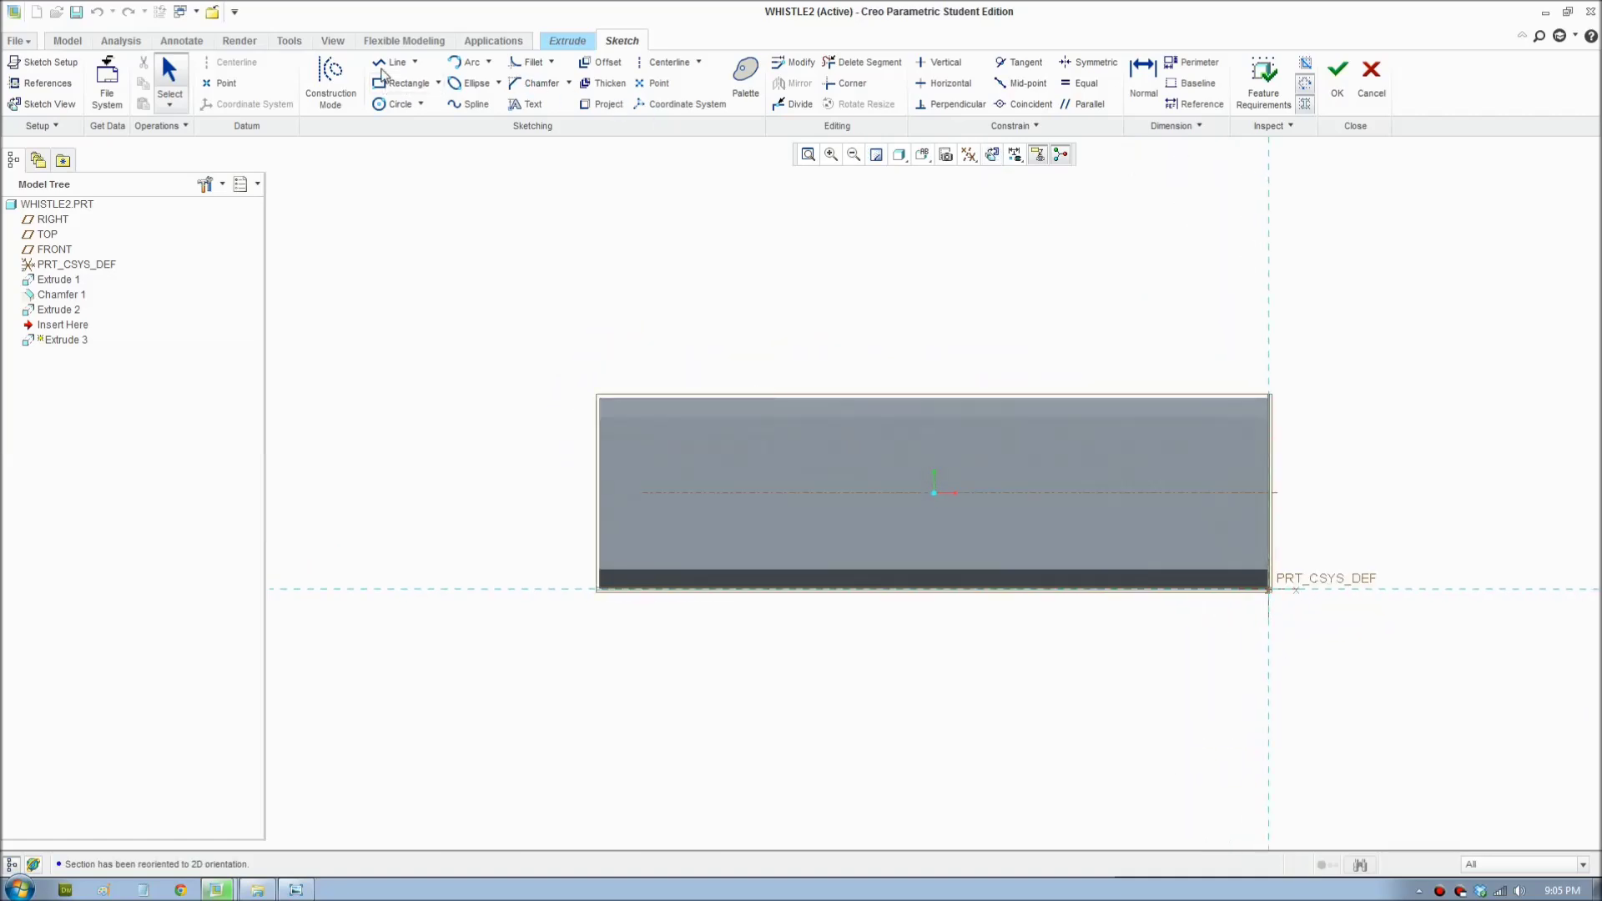
{"action": "left_click", "coordinate": [391, 63]}
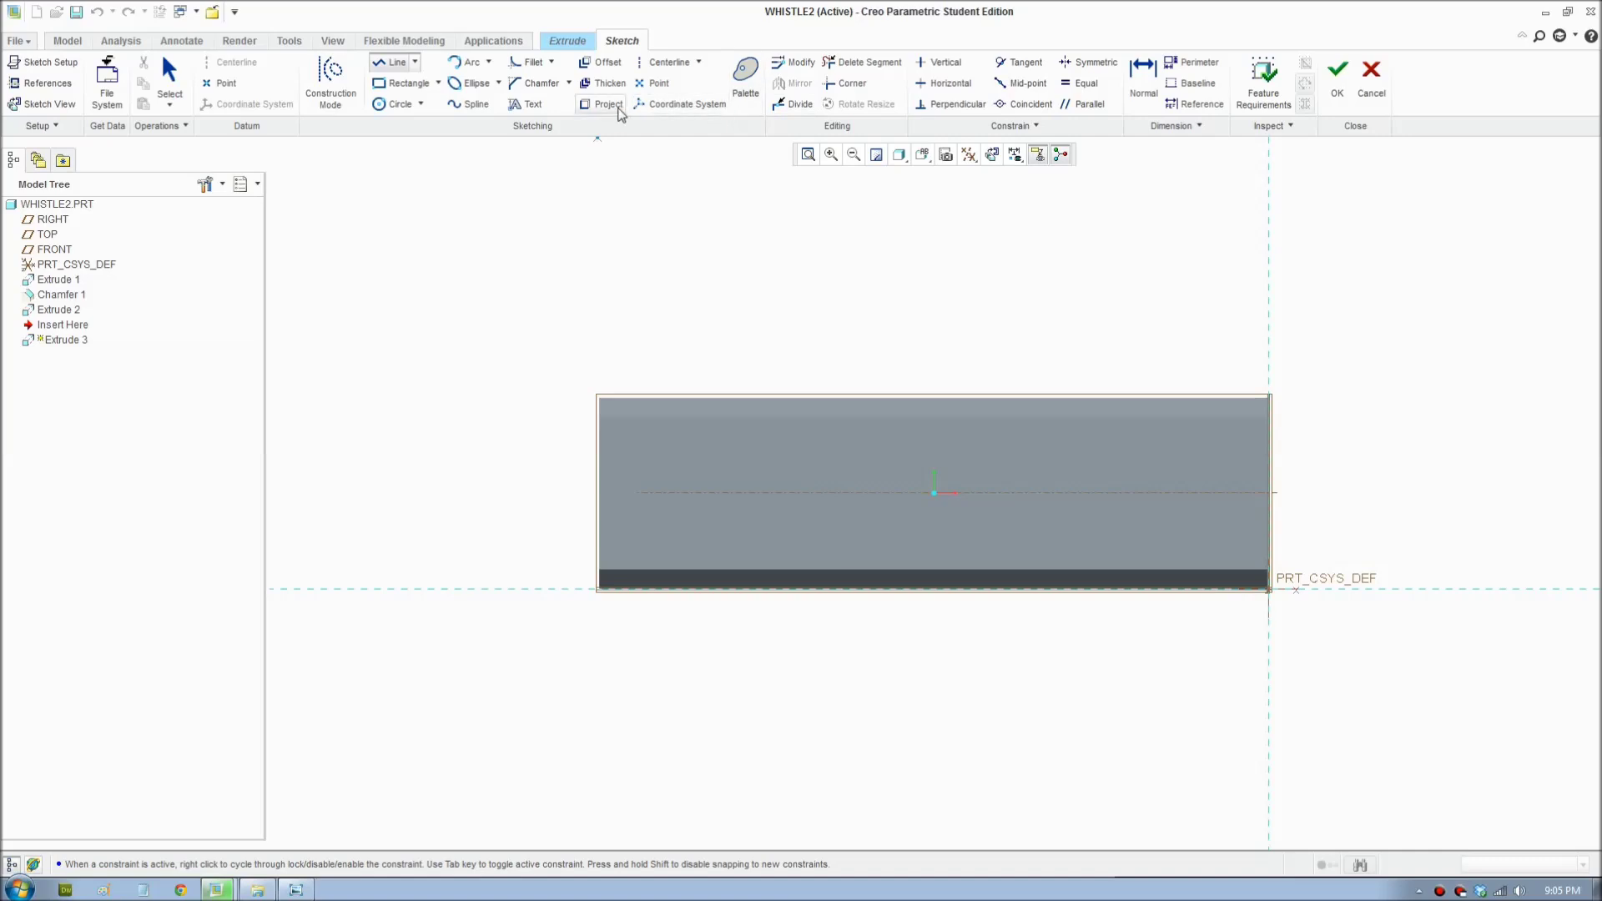
{"action": "left_click", "coordinate": [599, 104]}
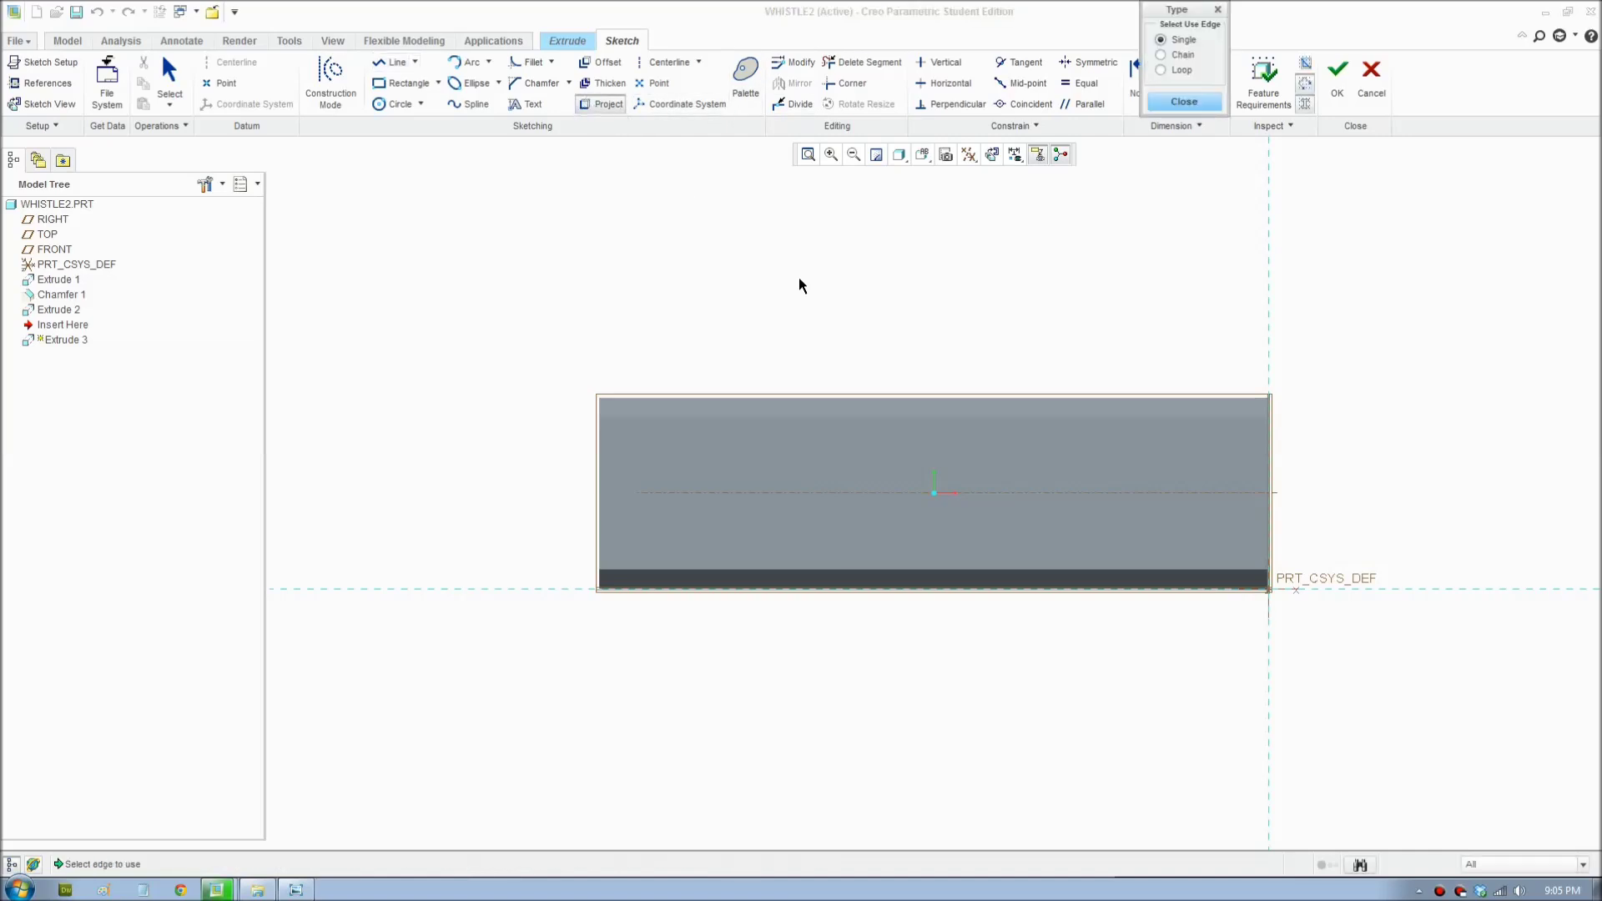
{"action": "left_click", "coordinate": [1013, 399]}
{"action": "left_click", "coordinate": [1184, 101]}
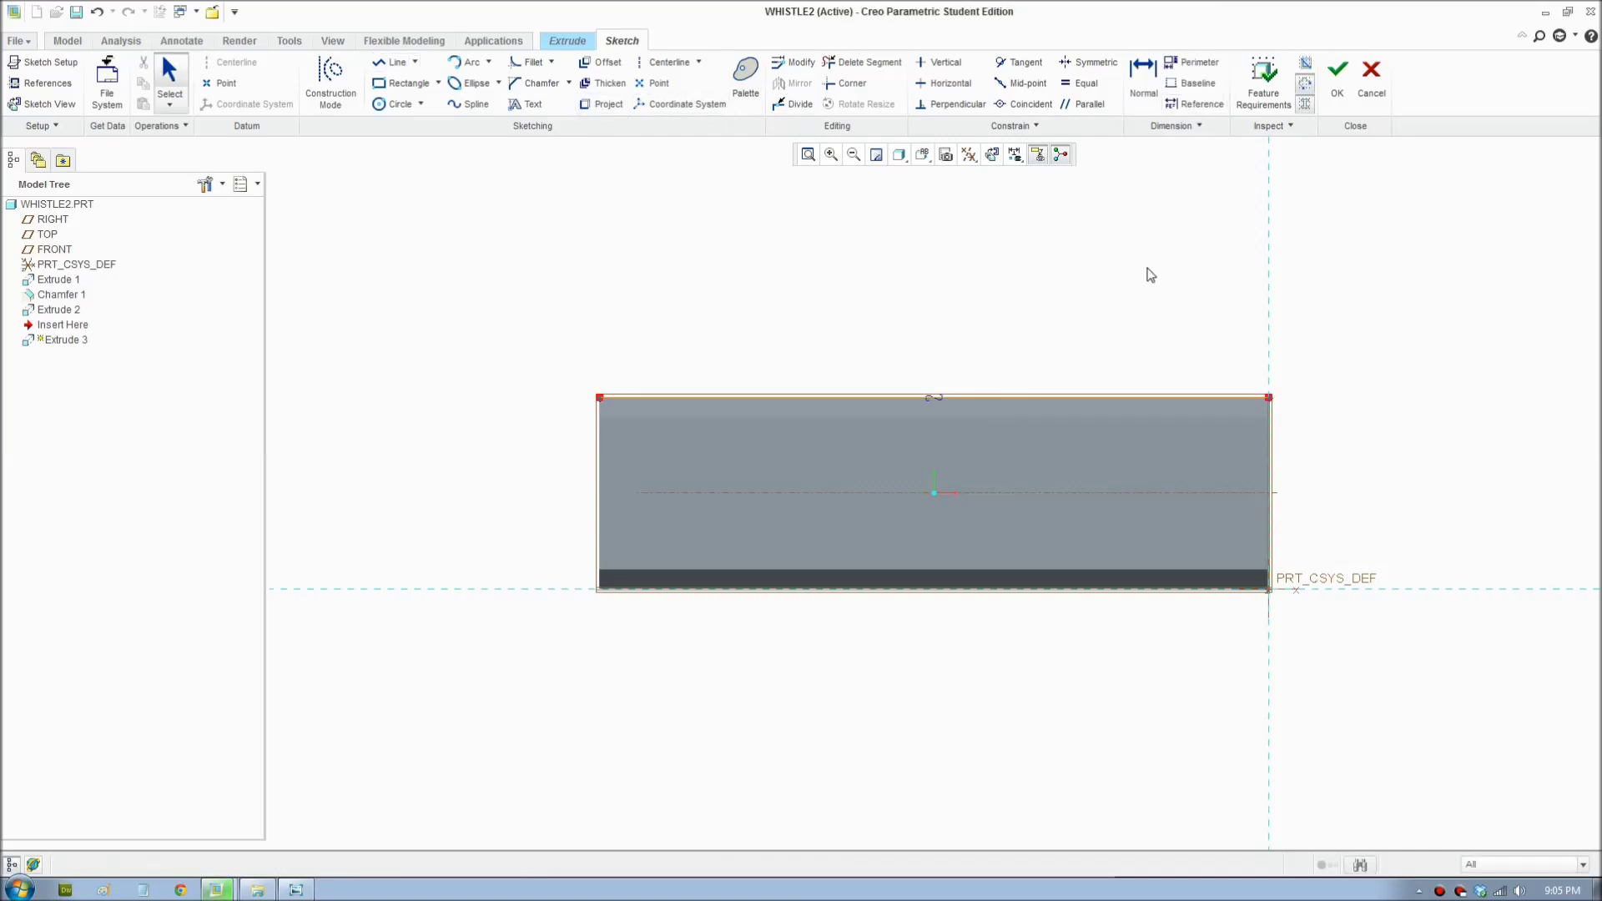
Step: Draw the V-notch lines down from and back to the top edge
{"action": "left_click", "coordinate": [392, 62]}
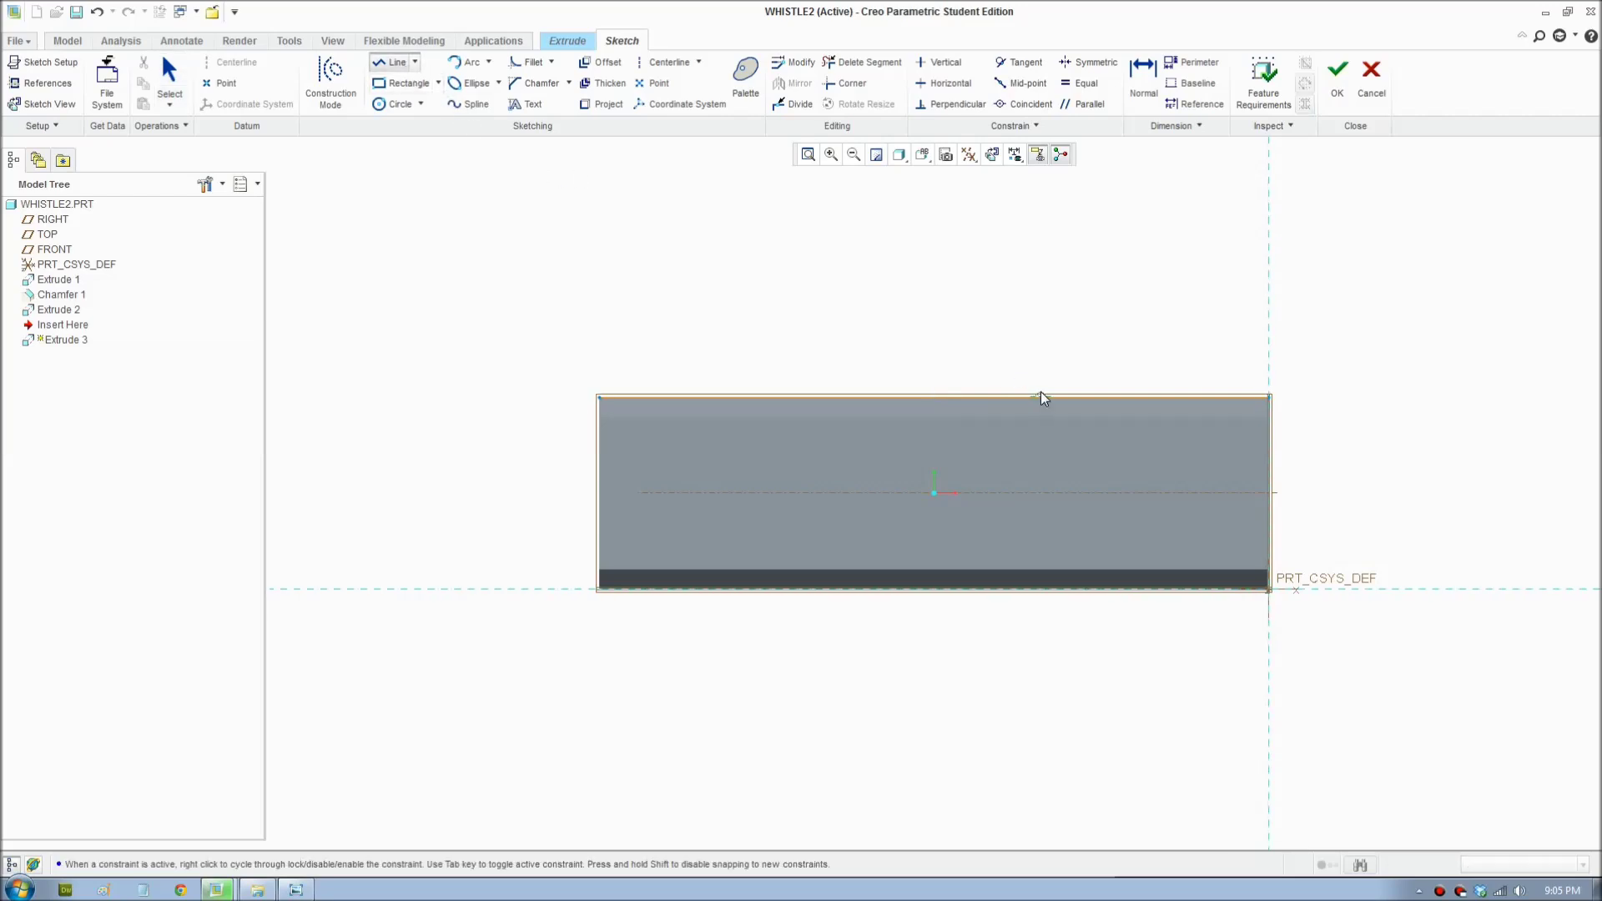
{"action": "left_click", "coordinate": [1095, 398]}
{"action": "left_click", "coordinate": [1097, 456]}
{"action": "left_click", "coordinate": [876, 398]}
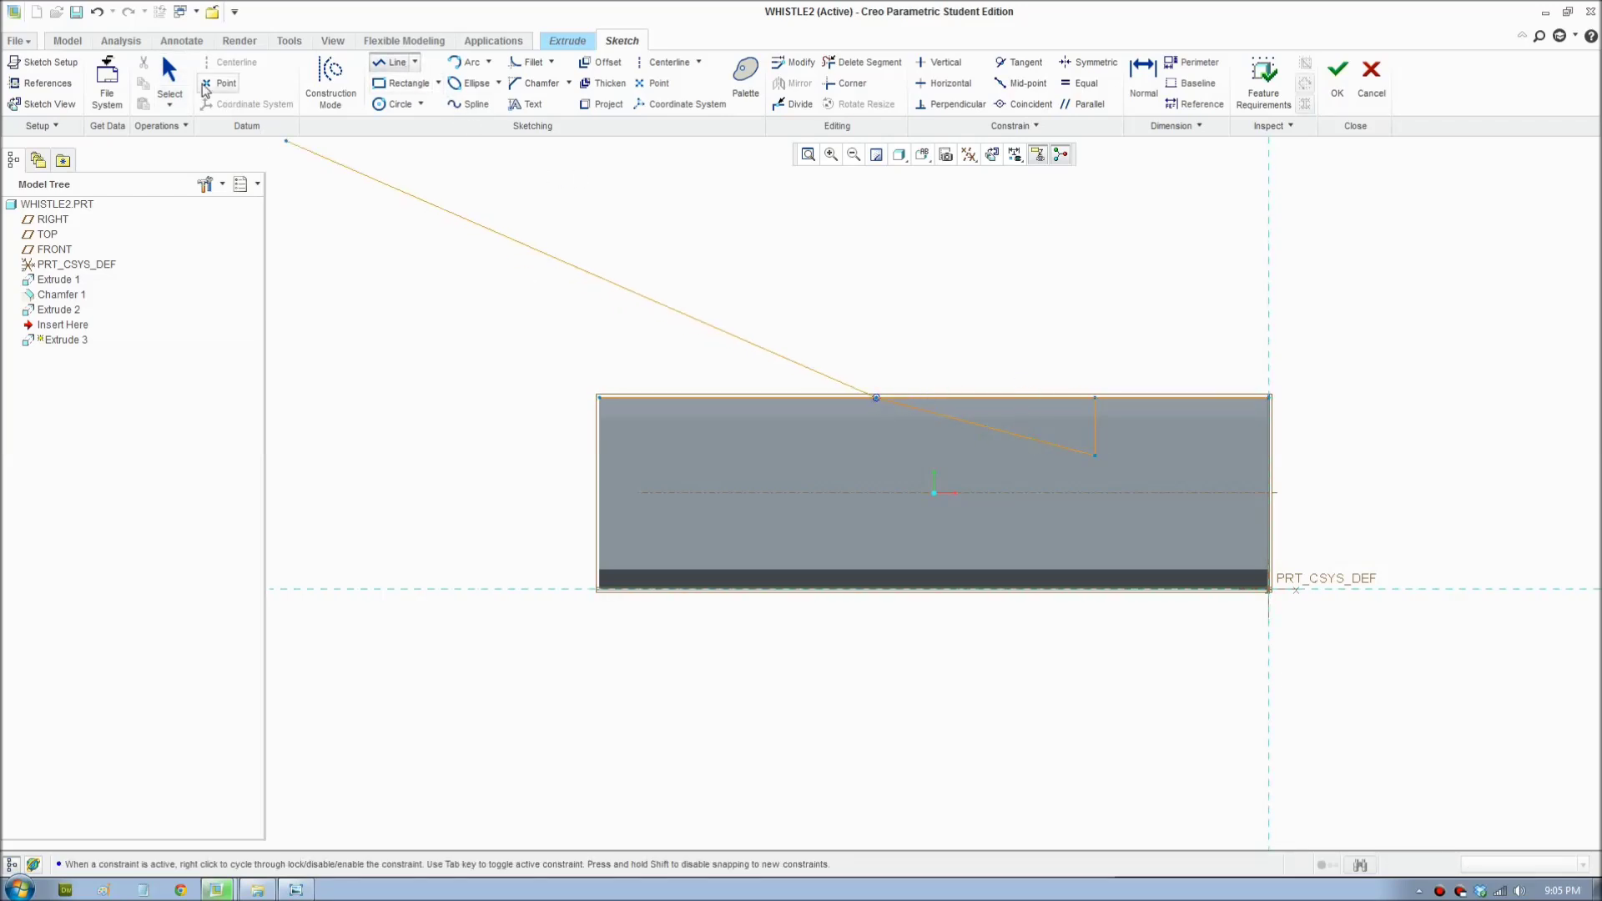
{"action": "left_click", "coordinate": [169, 77]}
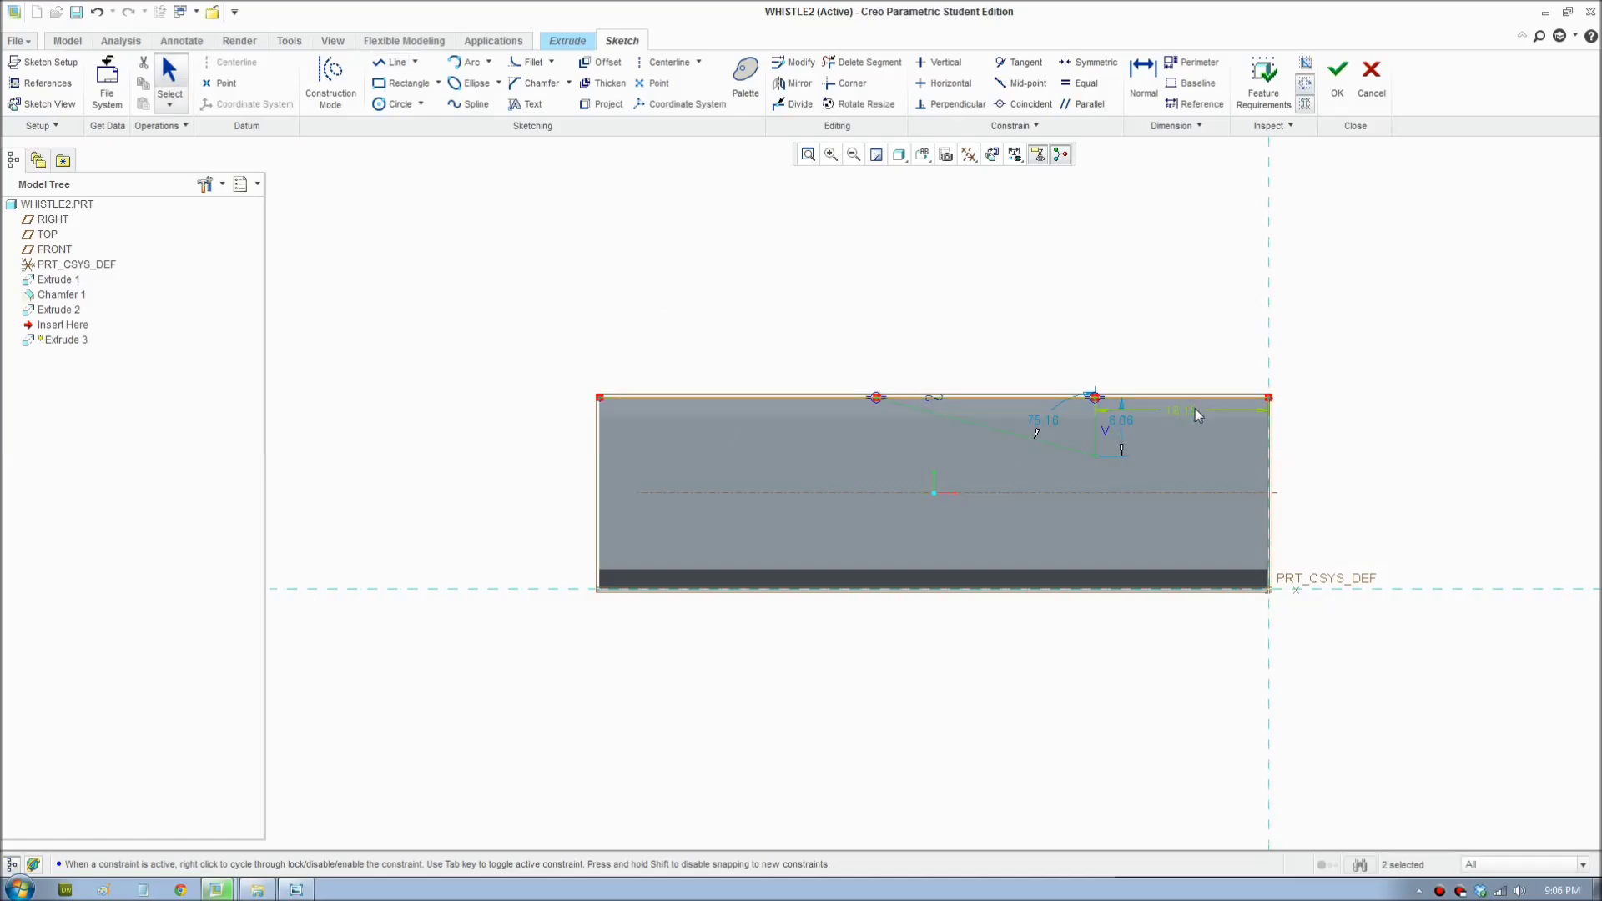
Step: Dimension the notch at 20 from the end, 20 wide and 6.5 deep
{"action": "left_click_drag", "start_coordinate": [1195, 408], "coordinate": [1181, 324]}
{"action": "double_click", "coordinate": [1188, 324]}
{"action": "type", "text": "20"}
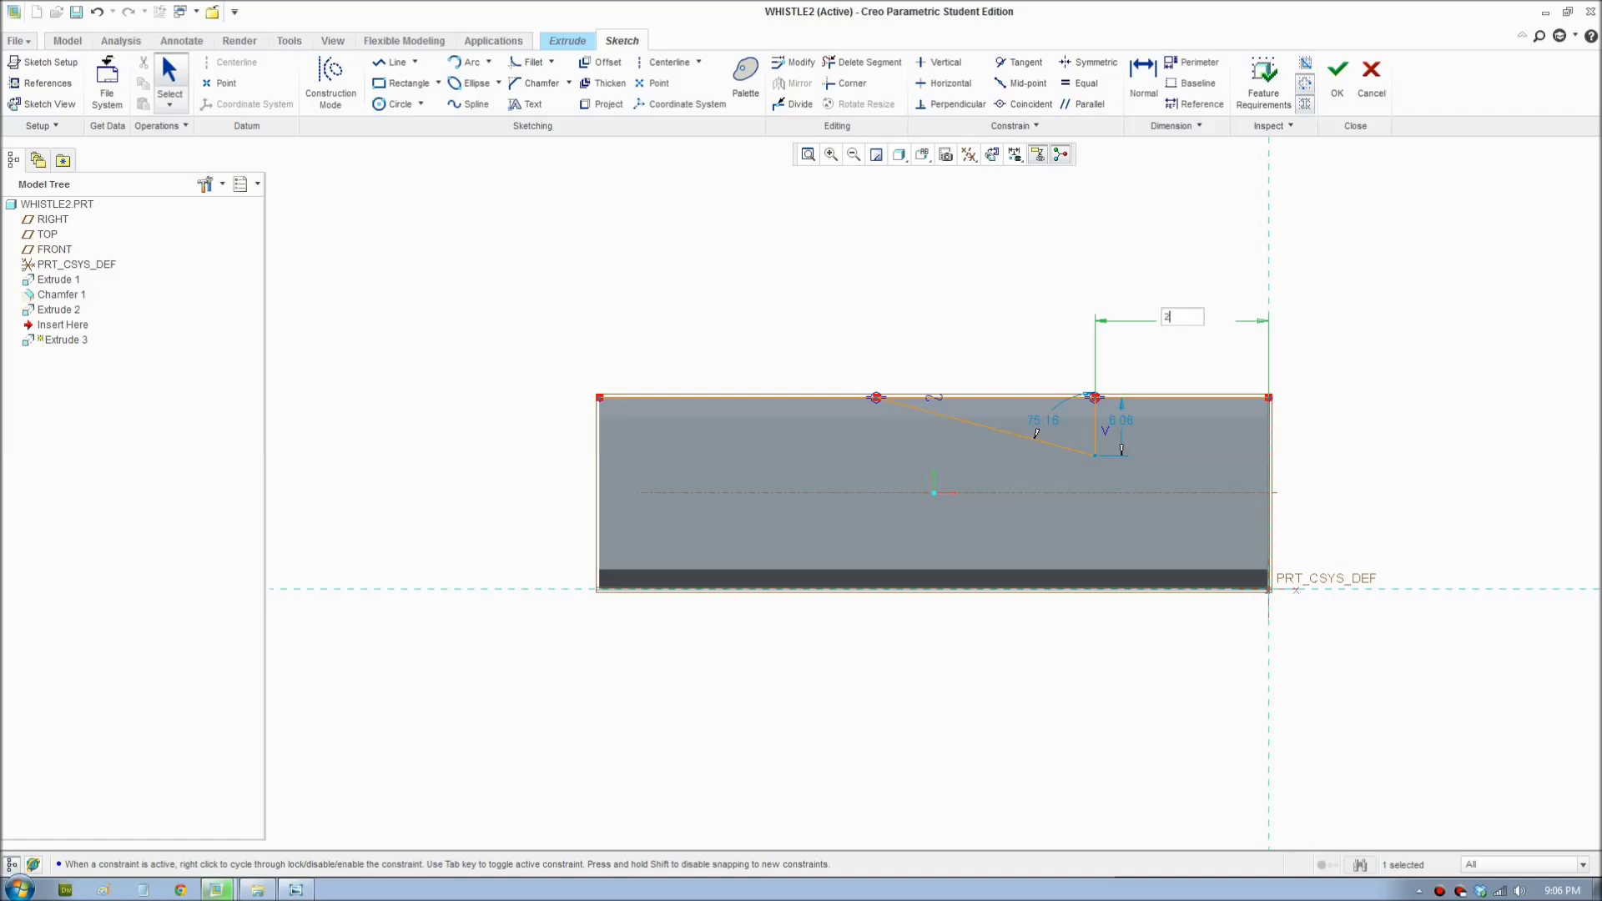
{"action": "key", "text": "Return"}
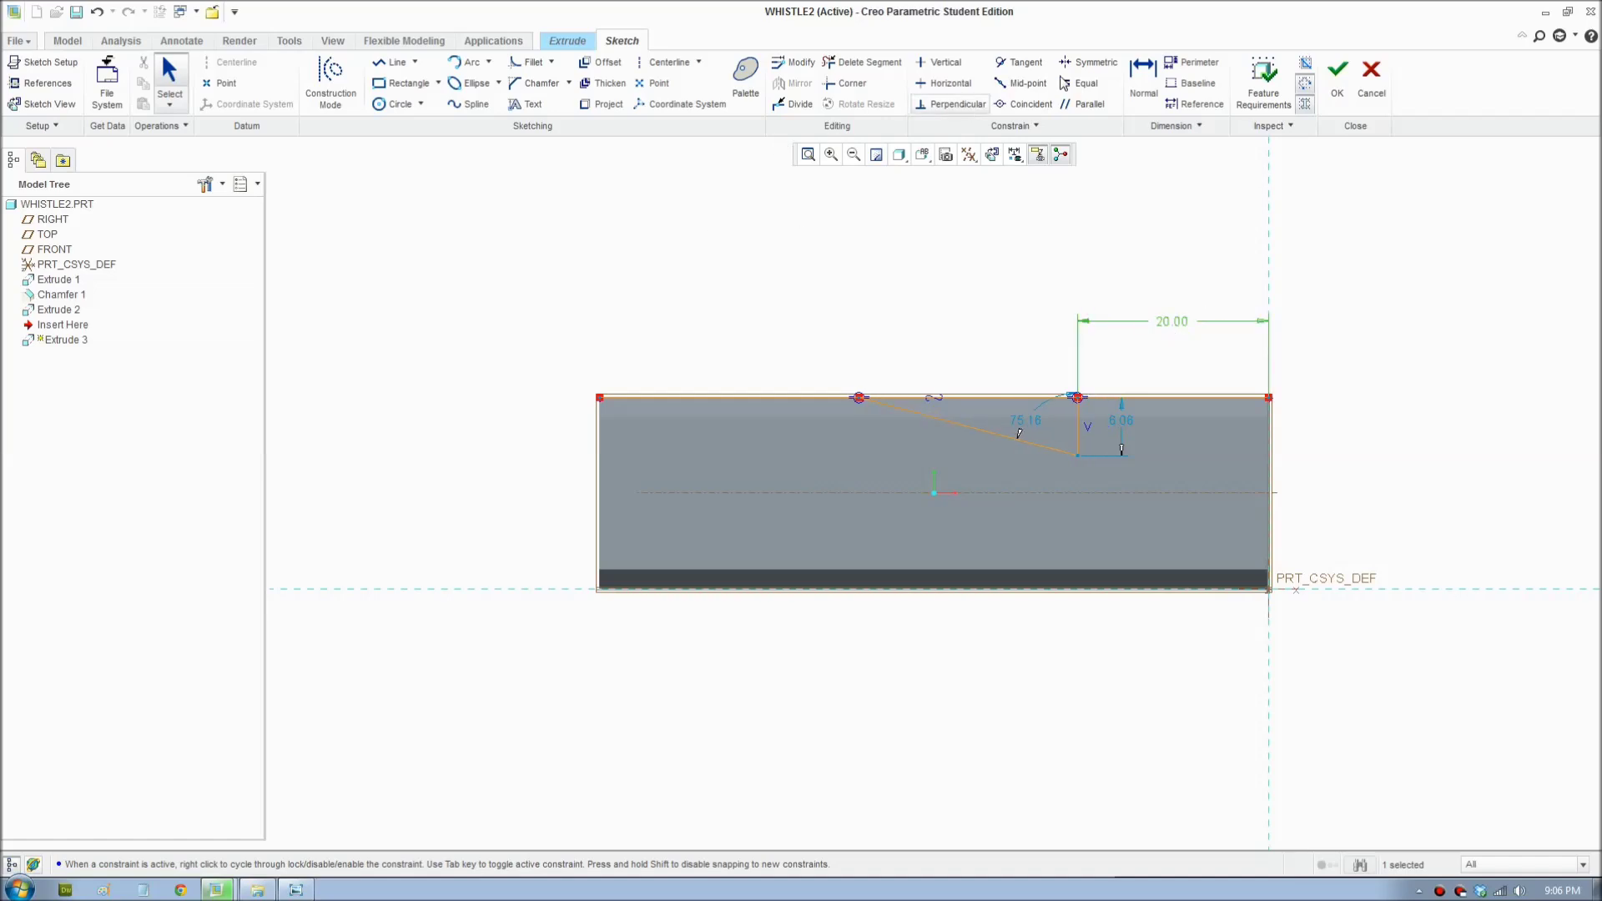
{"action": "left_click", "coordinate": [1143, 75]}
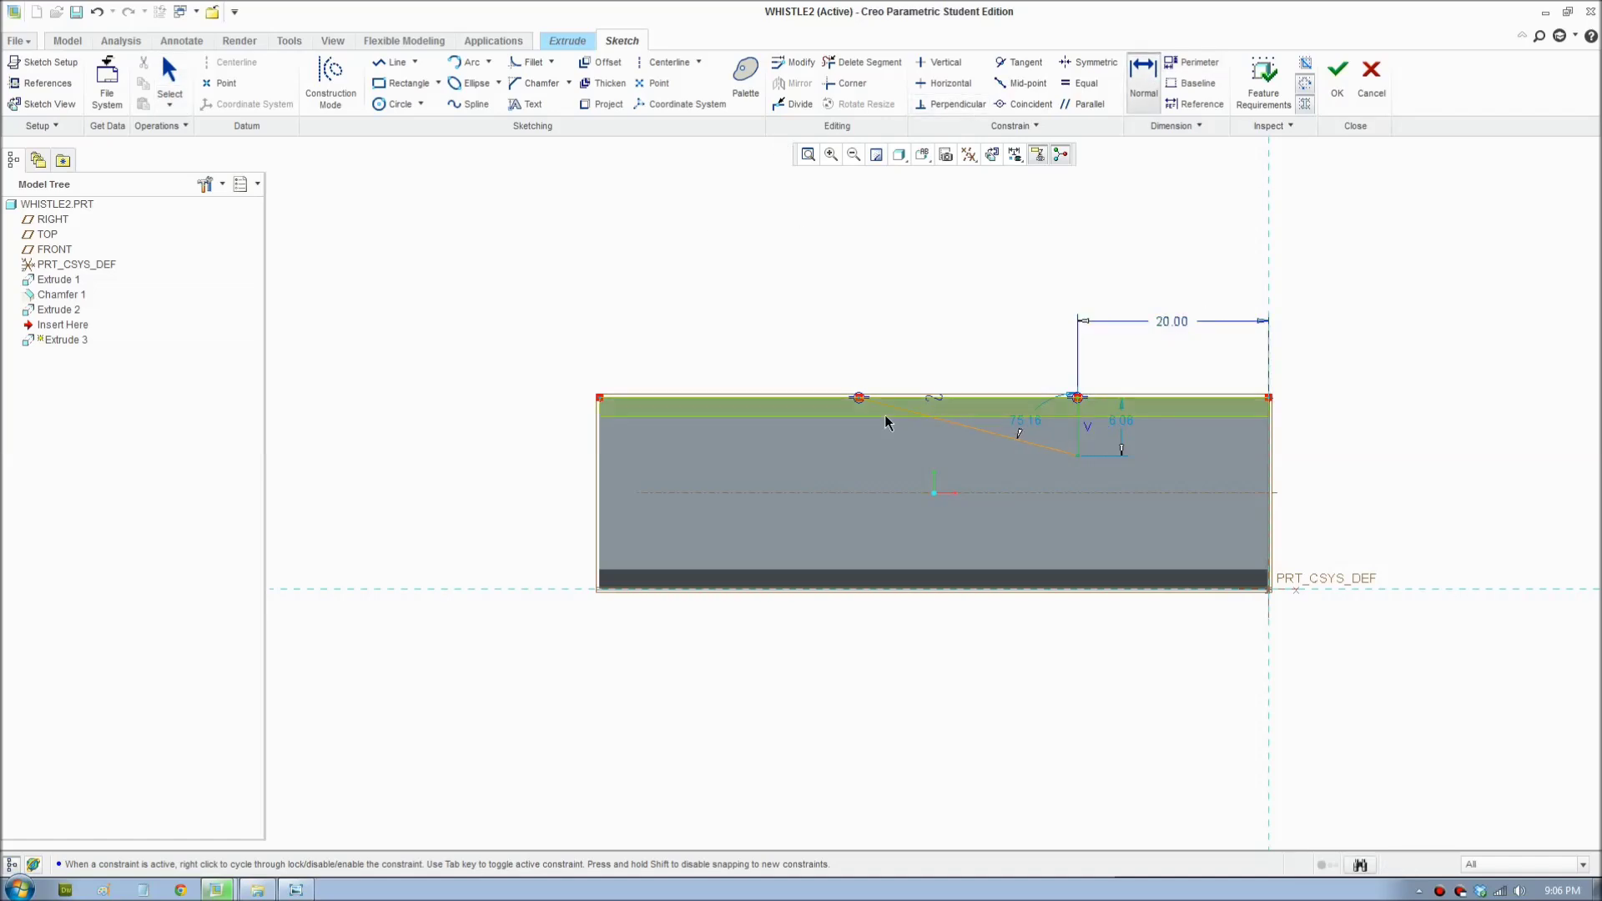
{"action": "middle_click", "coordinate": [943, 326]}
{"action": "type", "text": "20"}
{"action": "key", "text": "Return"}
{"action": "double_click", "coordinate": [1129, 423]}
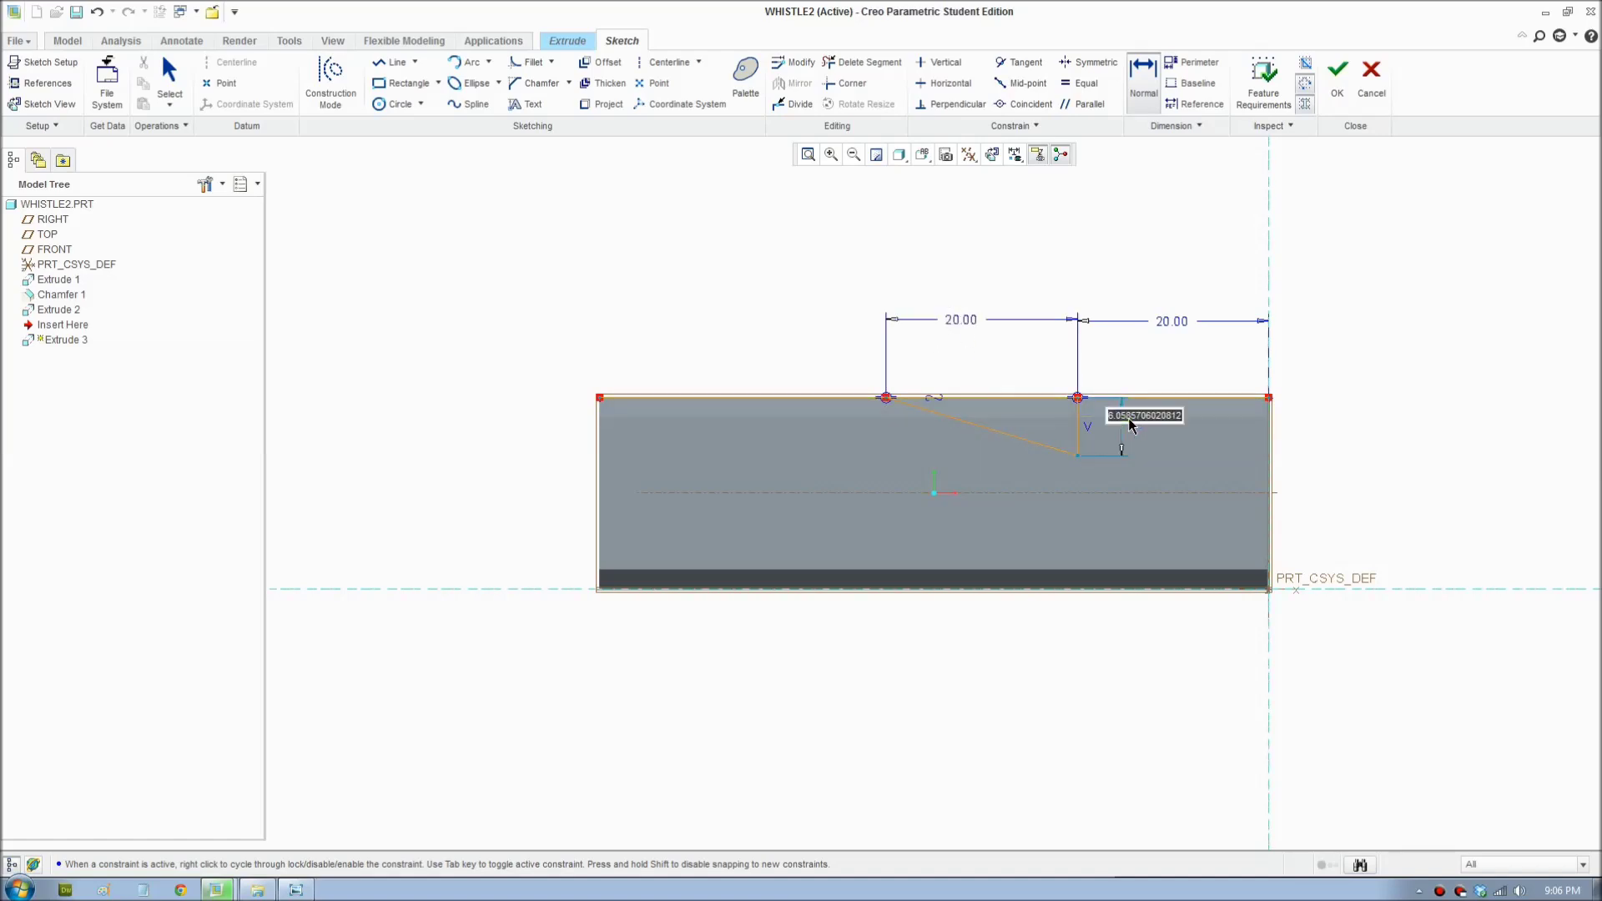
{"action": "type", "text": "6.5"}
{"action": "key", "text": "Return"}
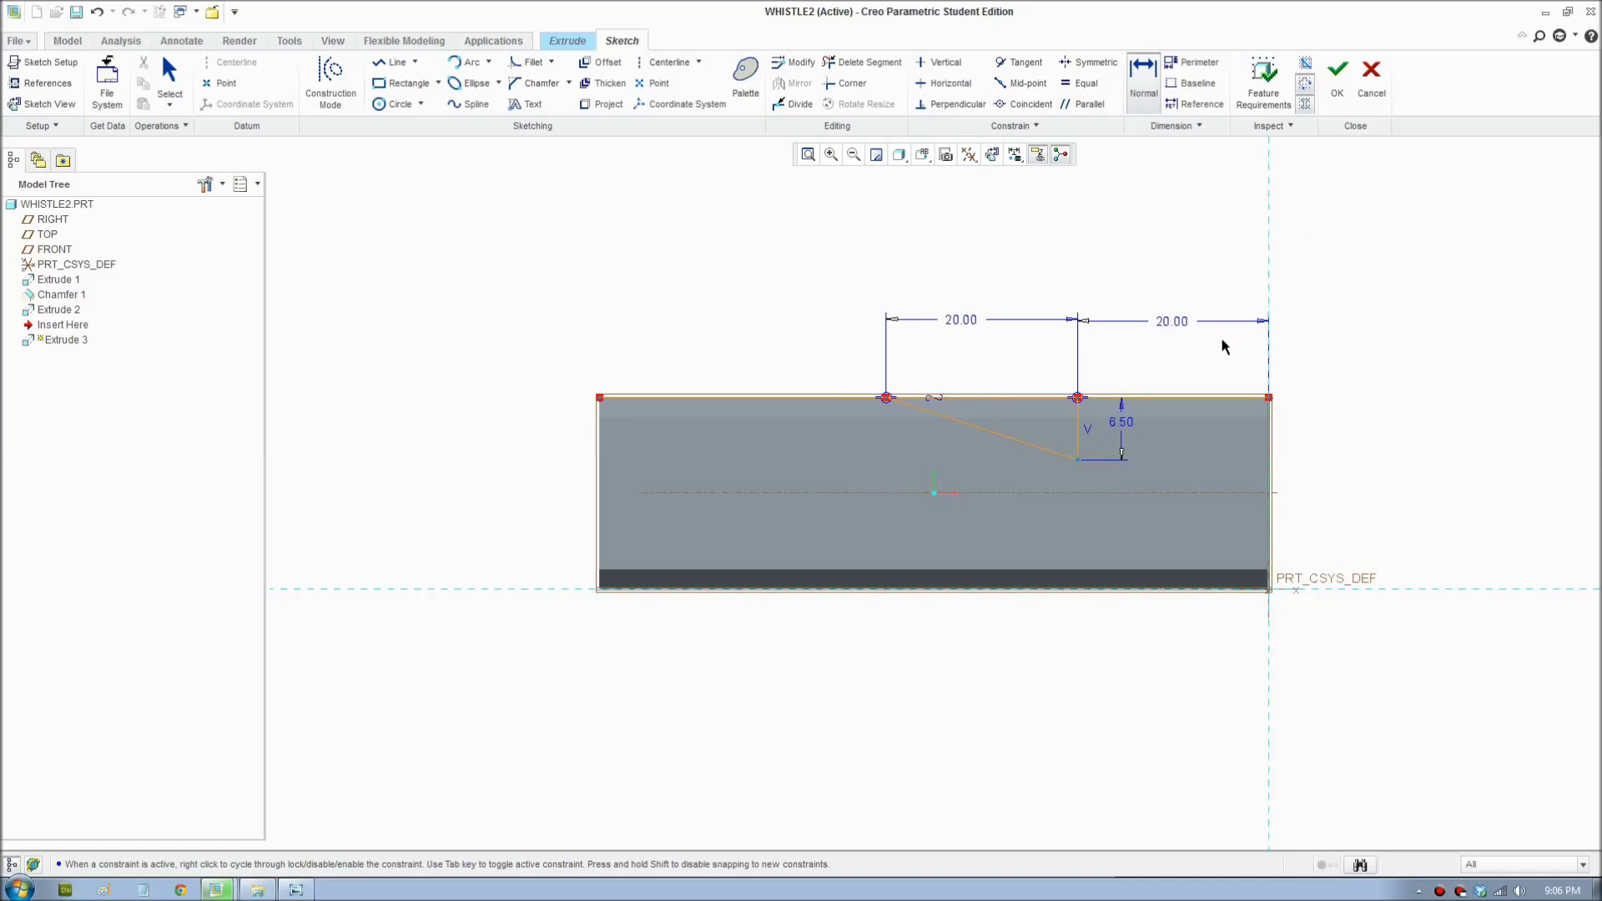
{"action": "key", "text": "ctrl+d"}
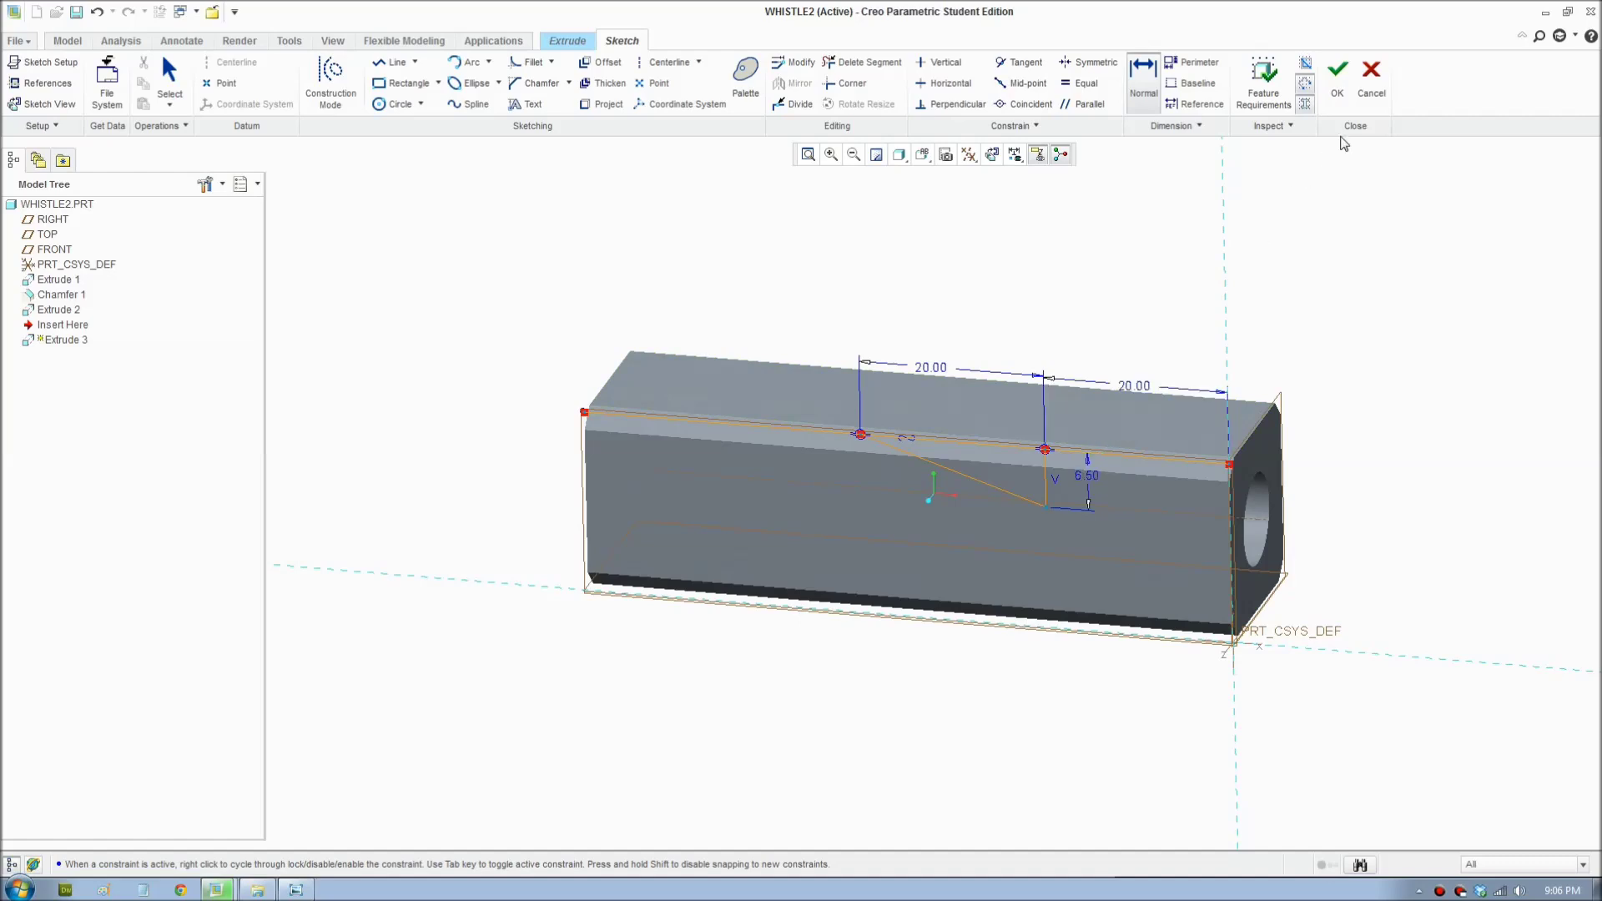
Step: Trim the stray segment to close the notch sketch and accept it
{"action": "left_click", "coordinate": [1339, 83]}
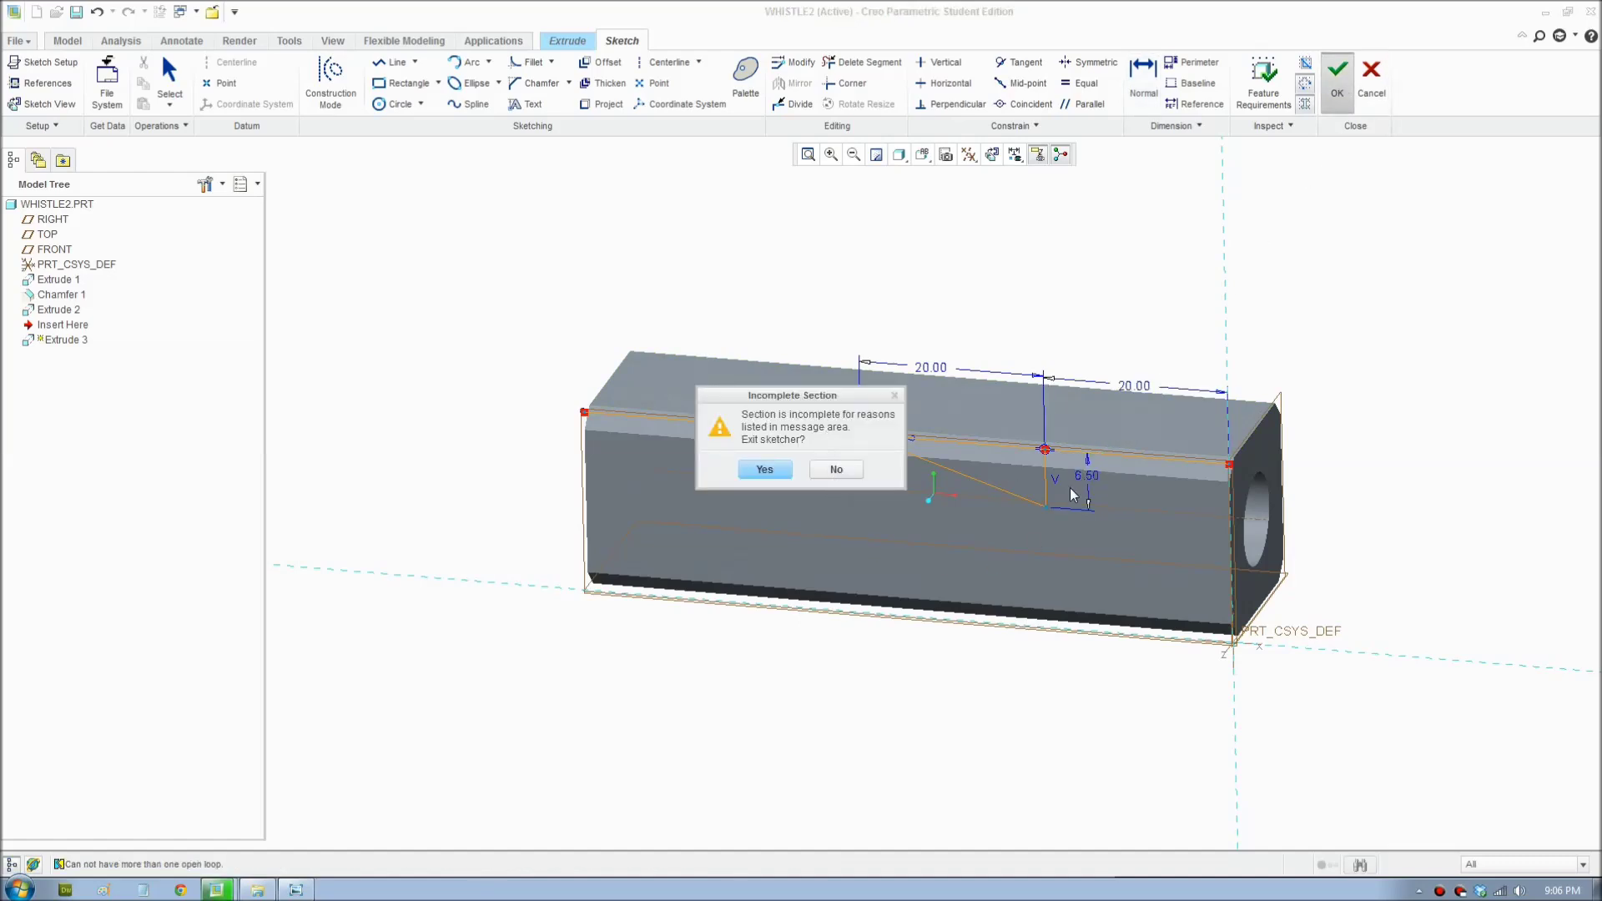
{"action": "left_click", "coordinate": [836, 469]}
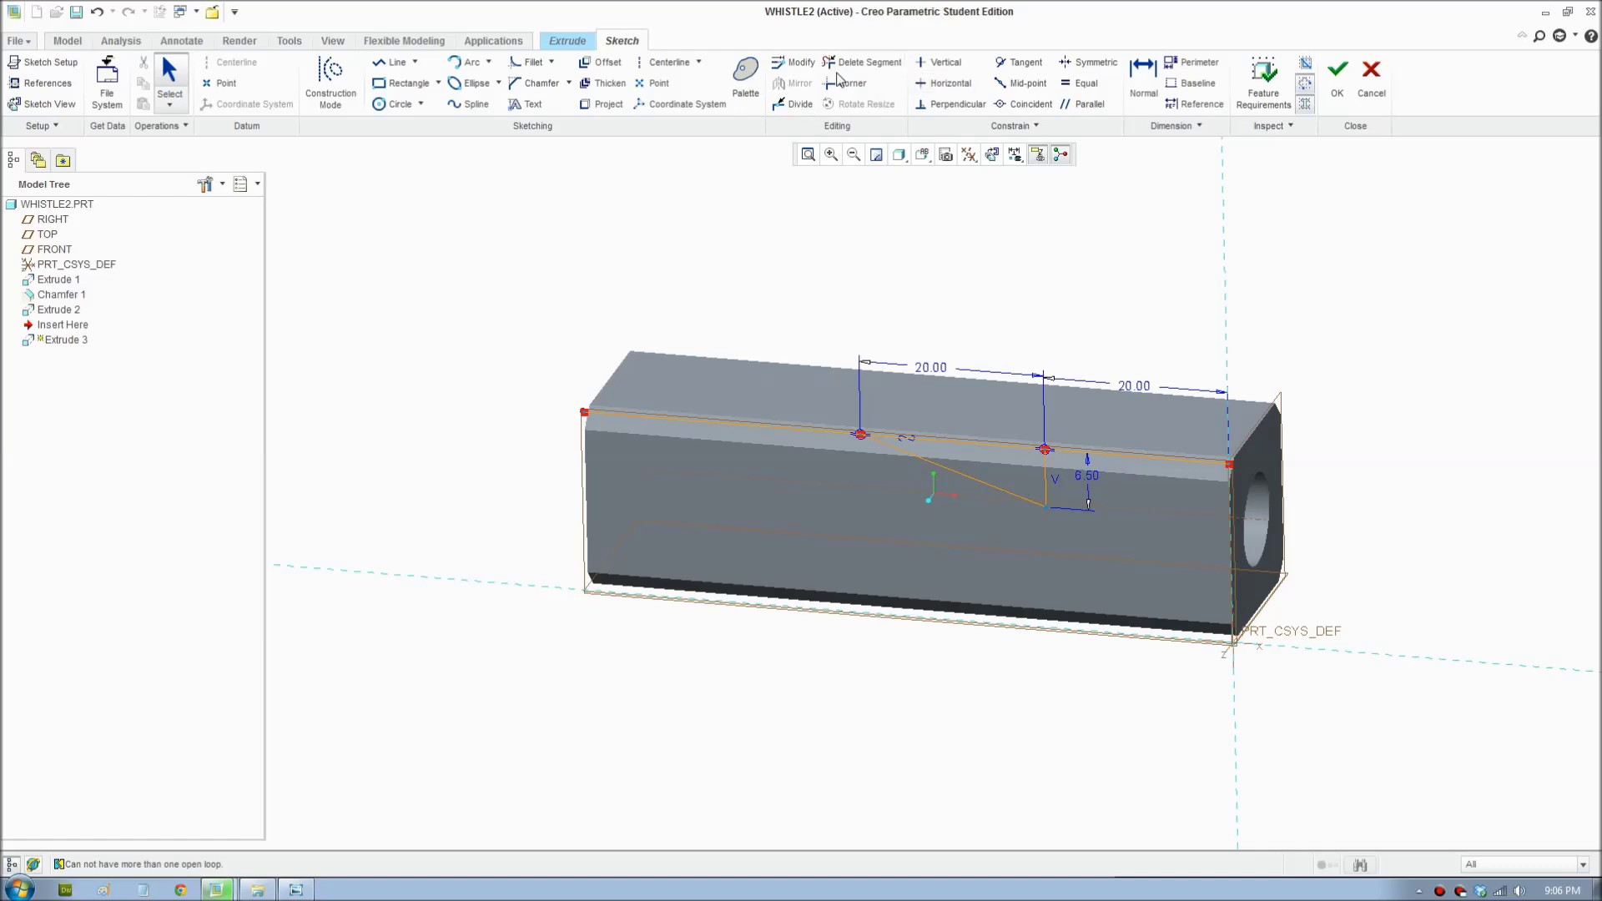
{"action": "left_click", "coordinate": [864, 62]}
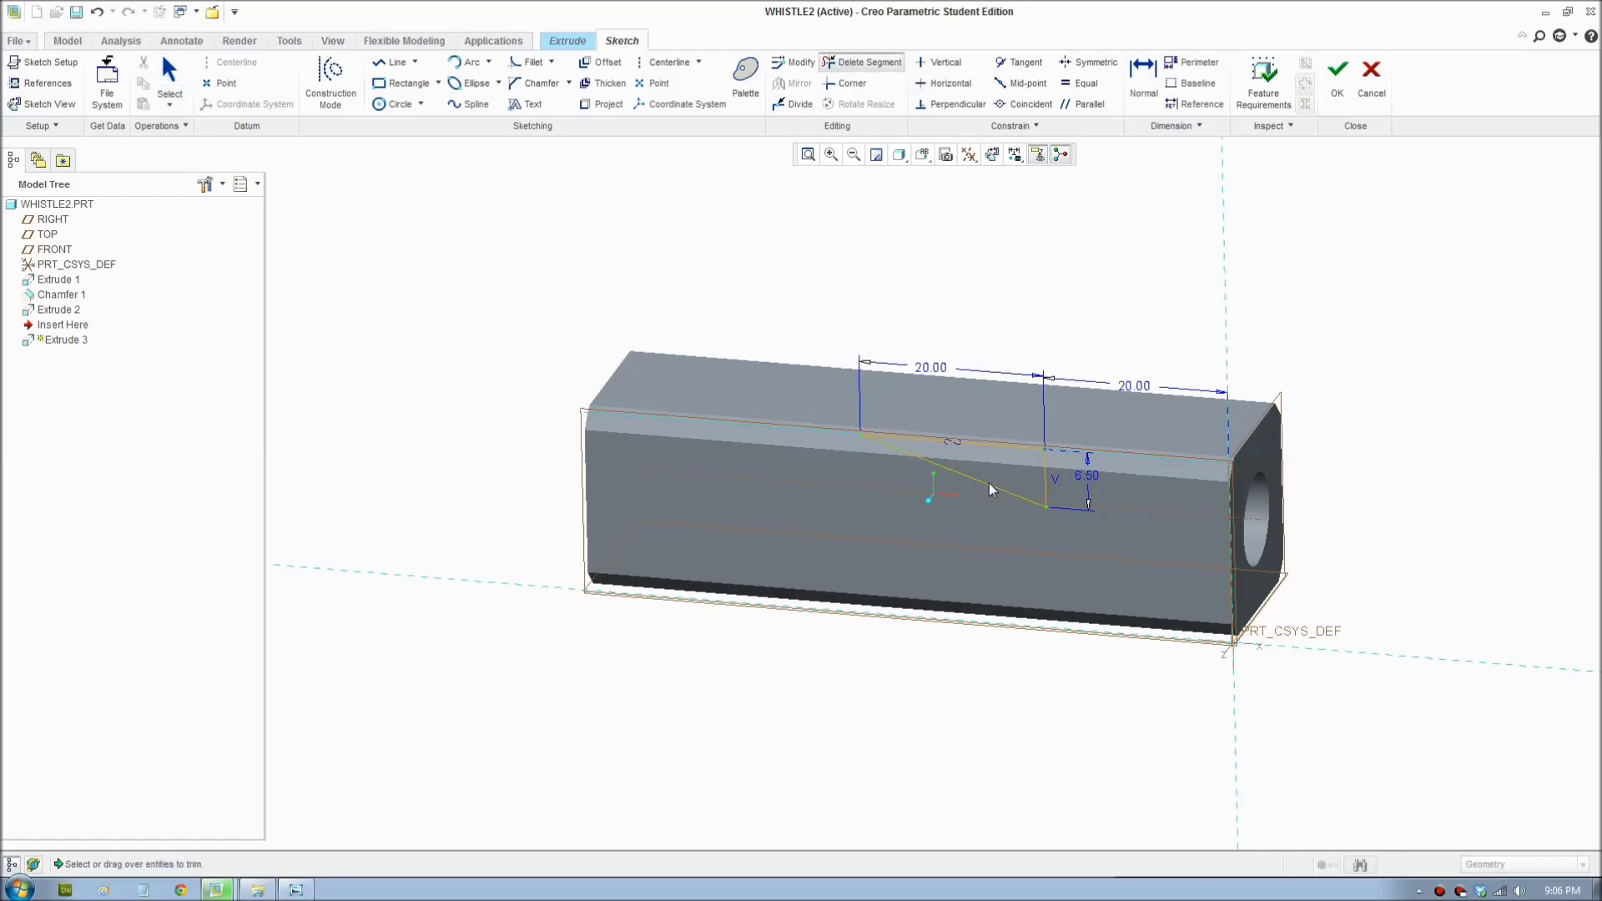
{"action": "left_click", "coordinate": [1338, 79]}
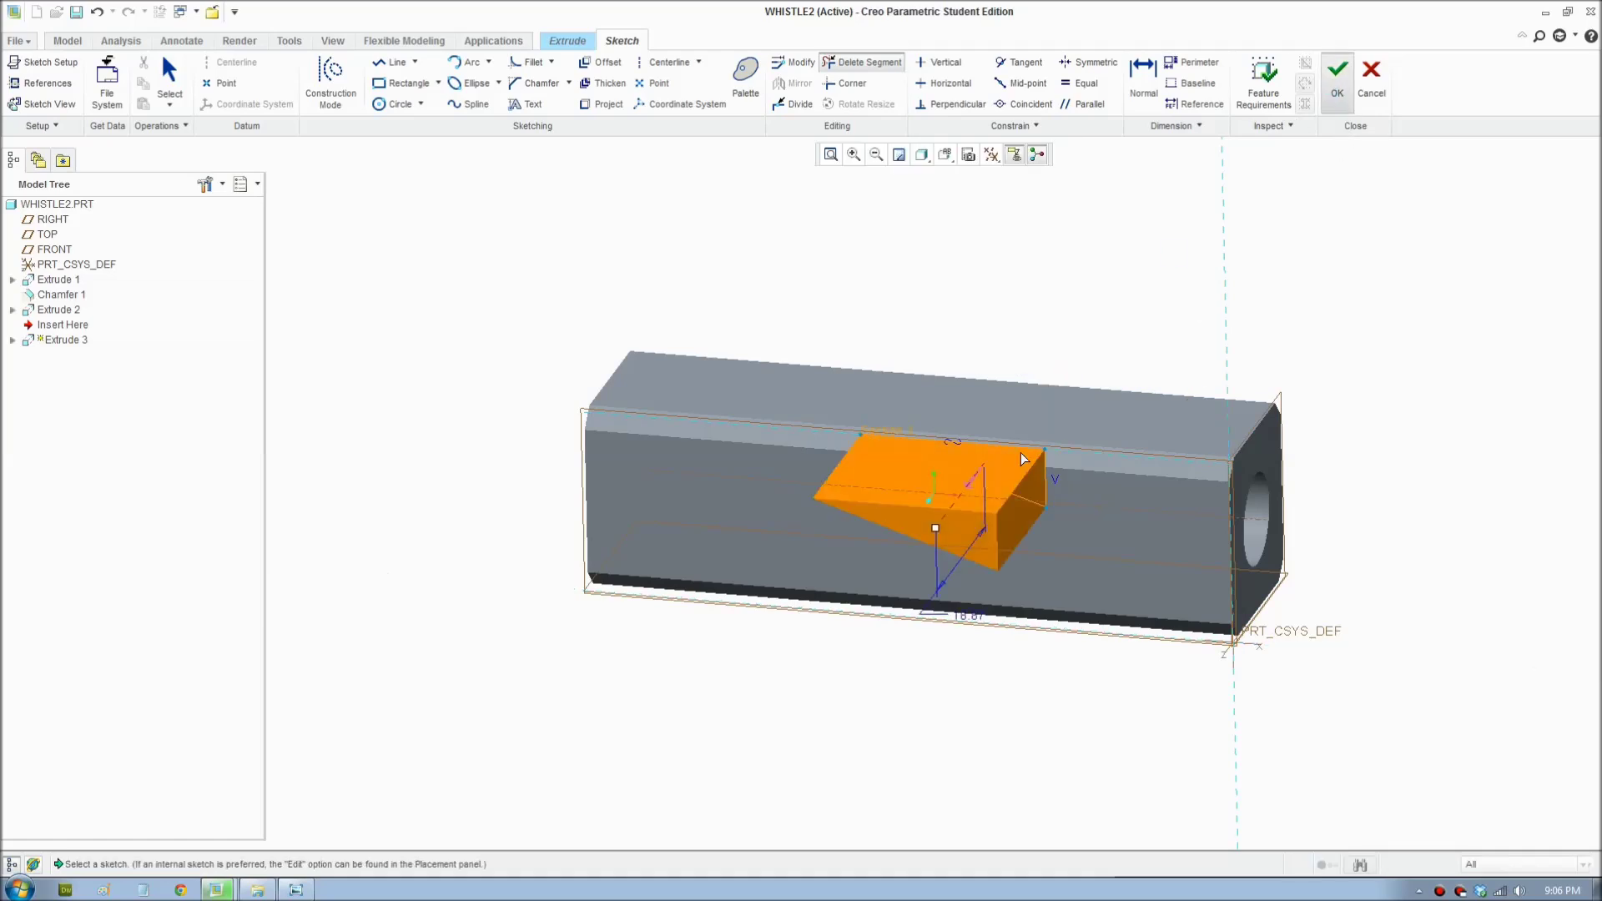
Step: Flip the extrusion, remove material and cut Through All as Extrude 3
{"action": "left_click", "coordinate": [972, 486]}
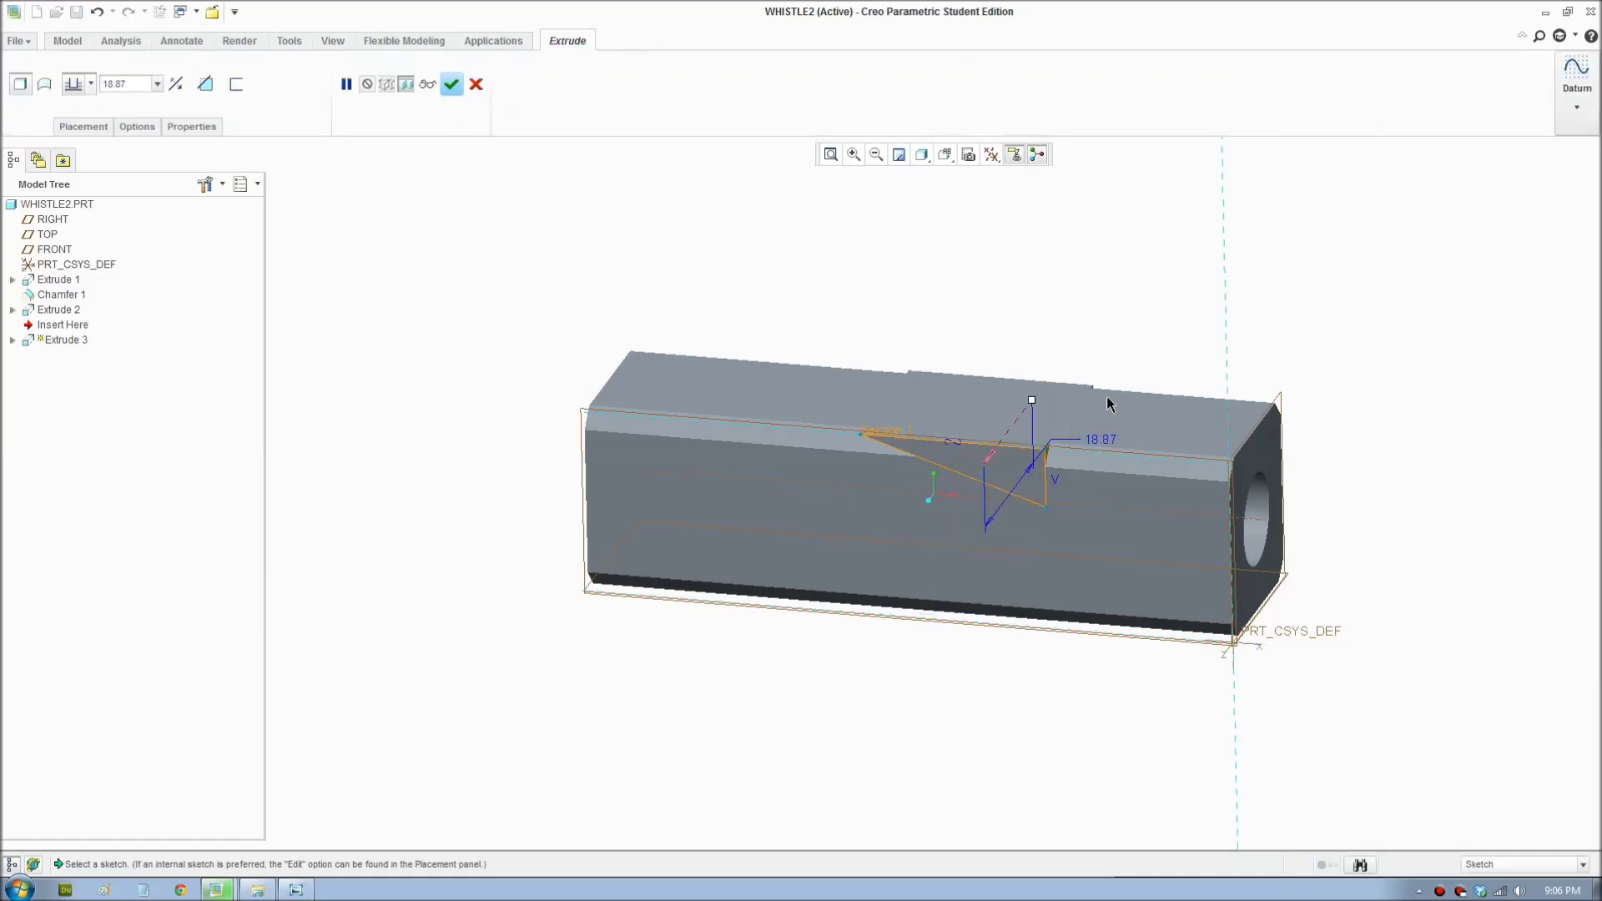
{"action": "left_click", "coordinate": [206, 84]}
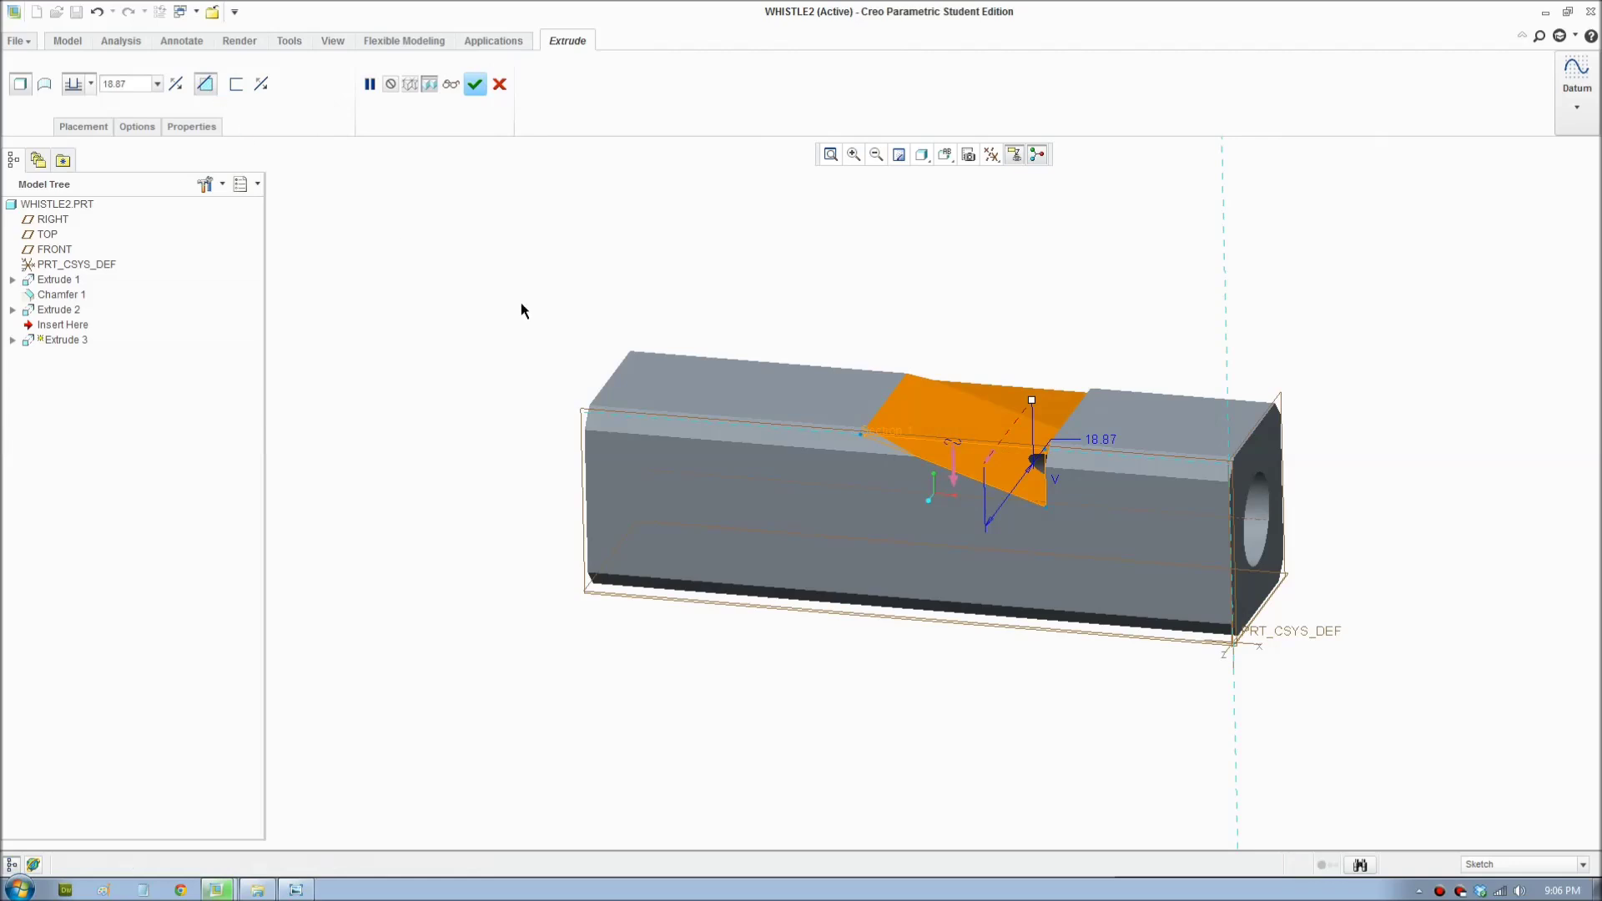
{"action": "middle_click_drag", "start_coordinate": [978, 388], "coordinate": [1033, 424]}
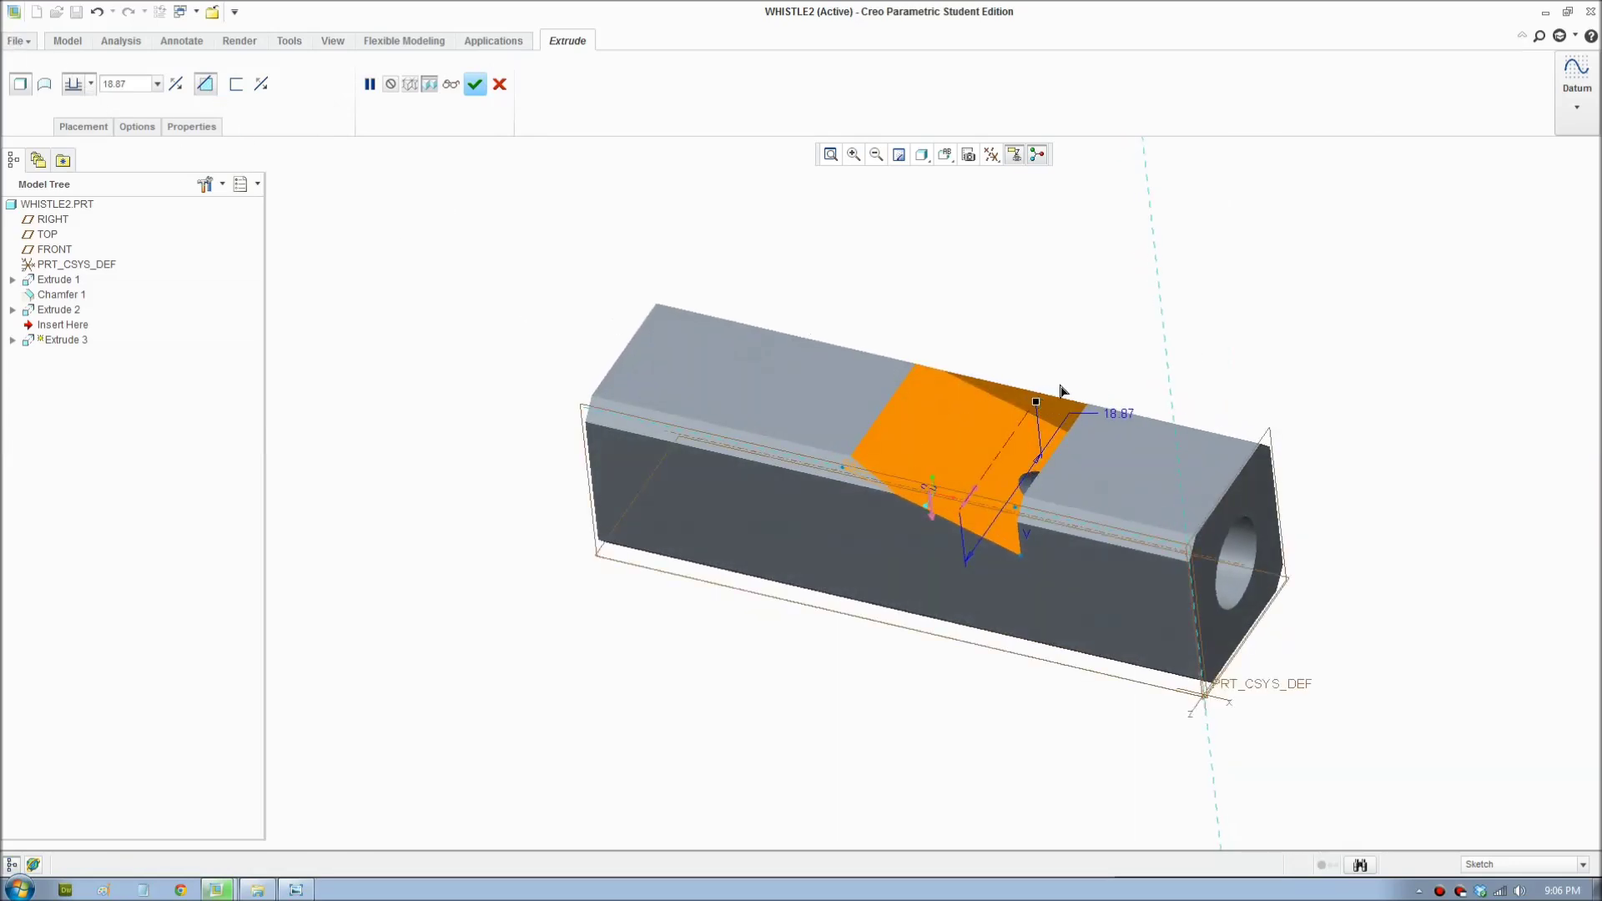
{"action": "left_click_drag", "start_coordinate": [1038, 400], "coordinate": [1116, 354]}
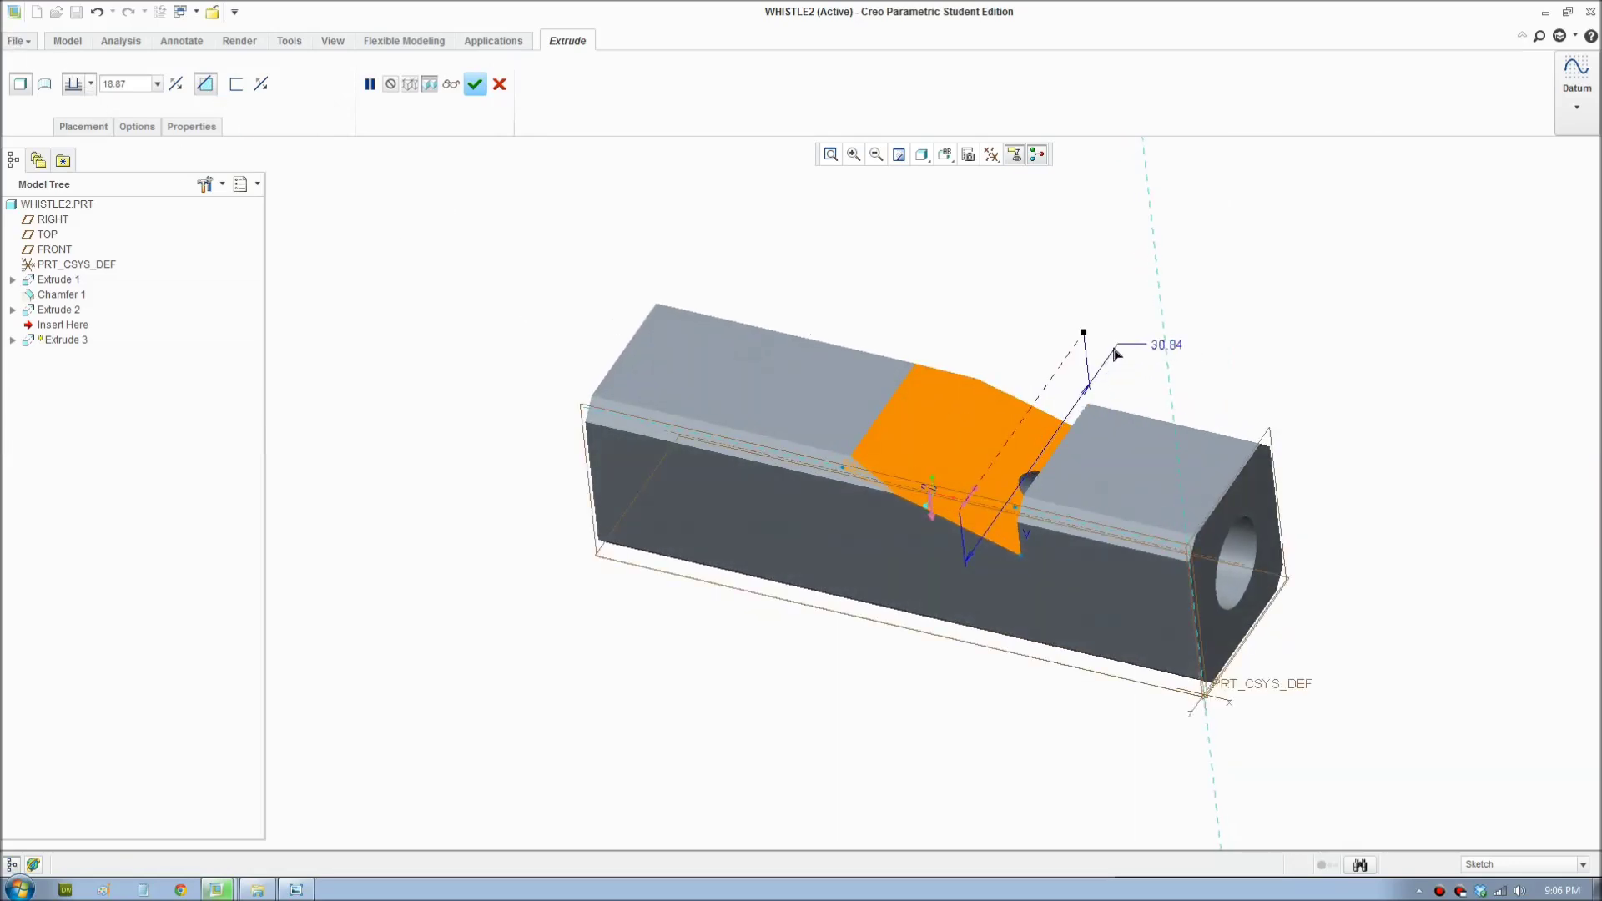
{"action": "left_click", "coordinate": [91, 83]}
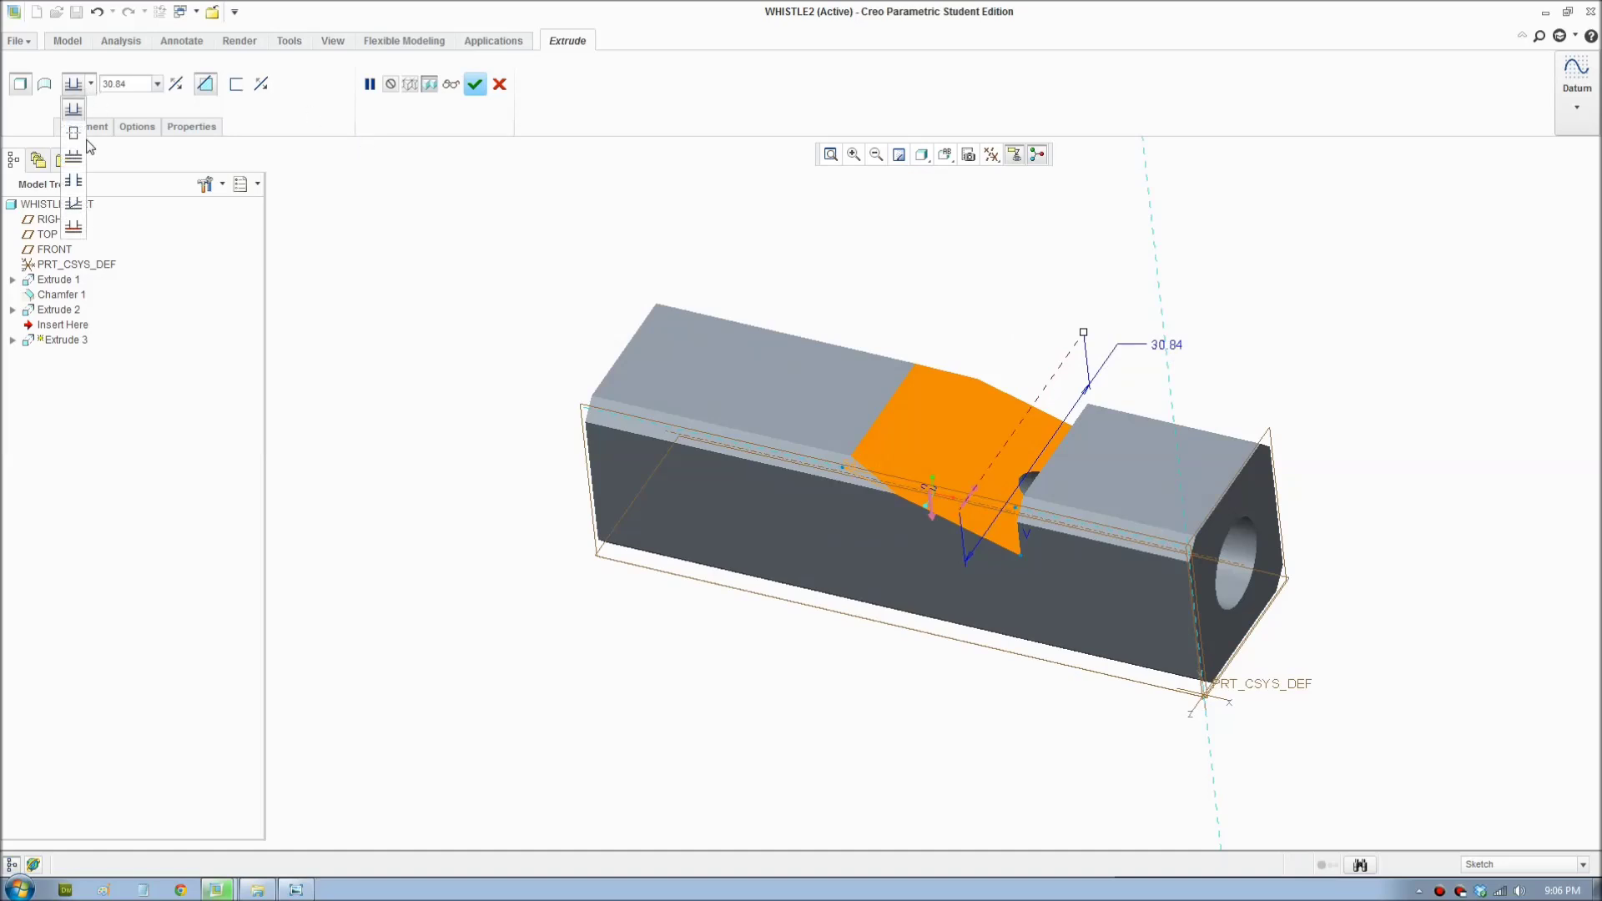
{"action": "left_click", "coordinate": [74, 181]}
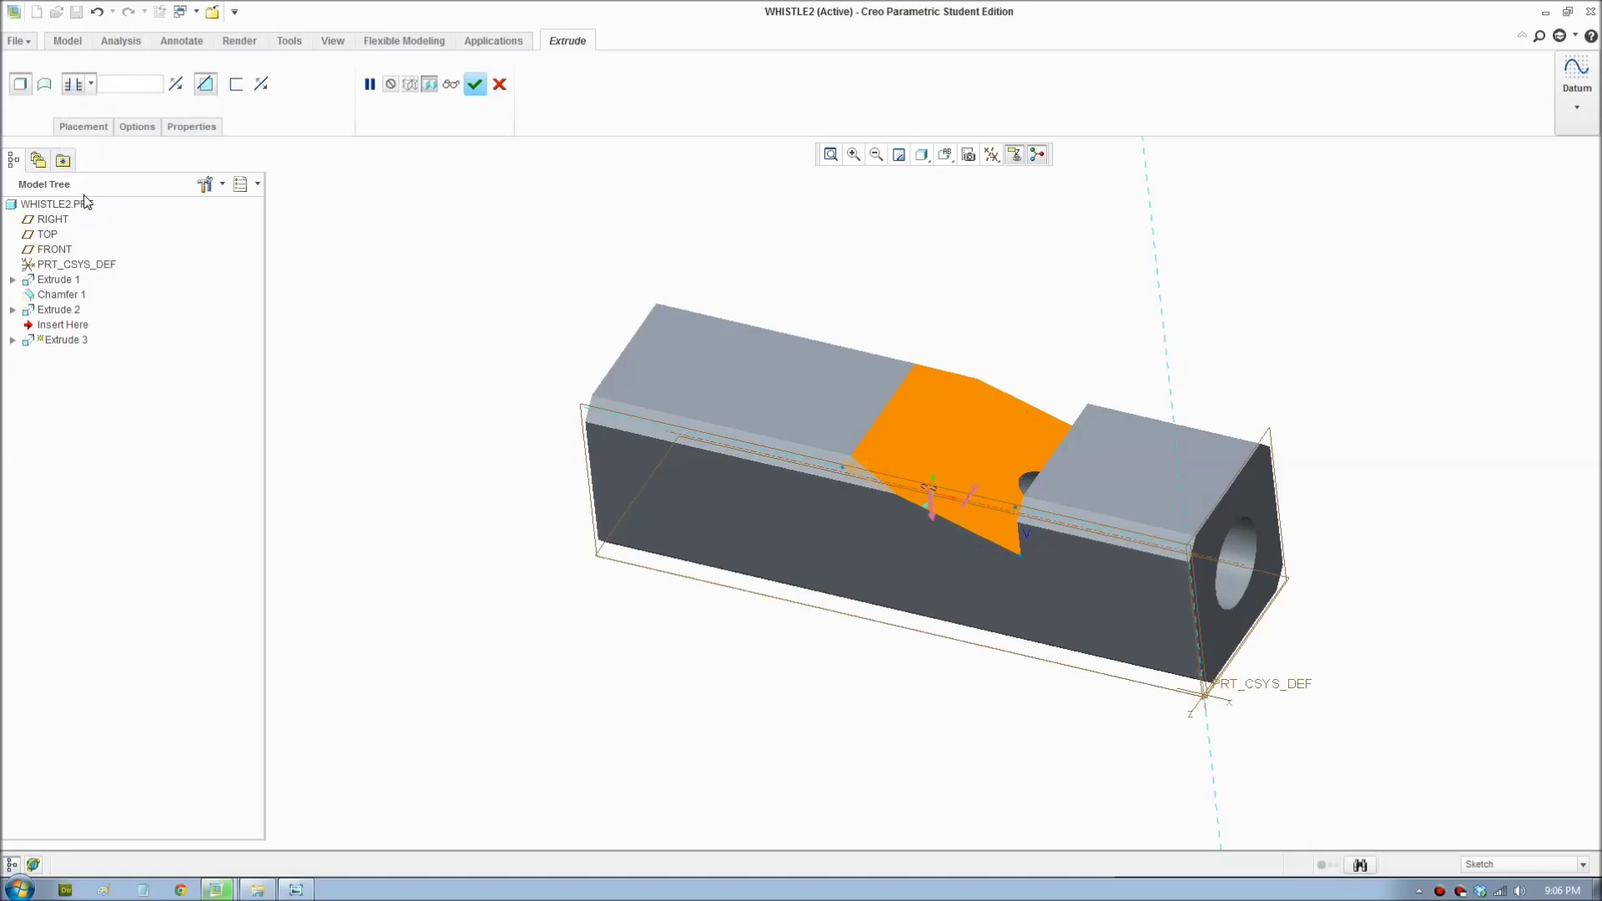
{"action": "left_click", "coordinate": [475, 84]}
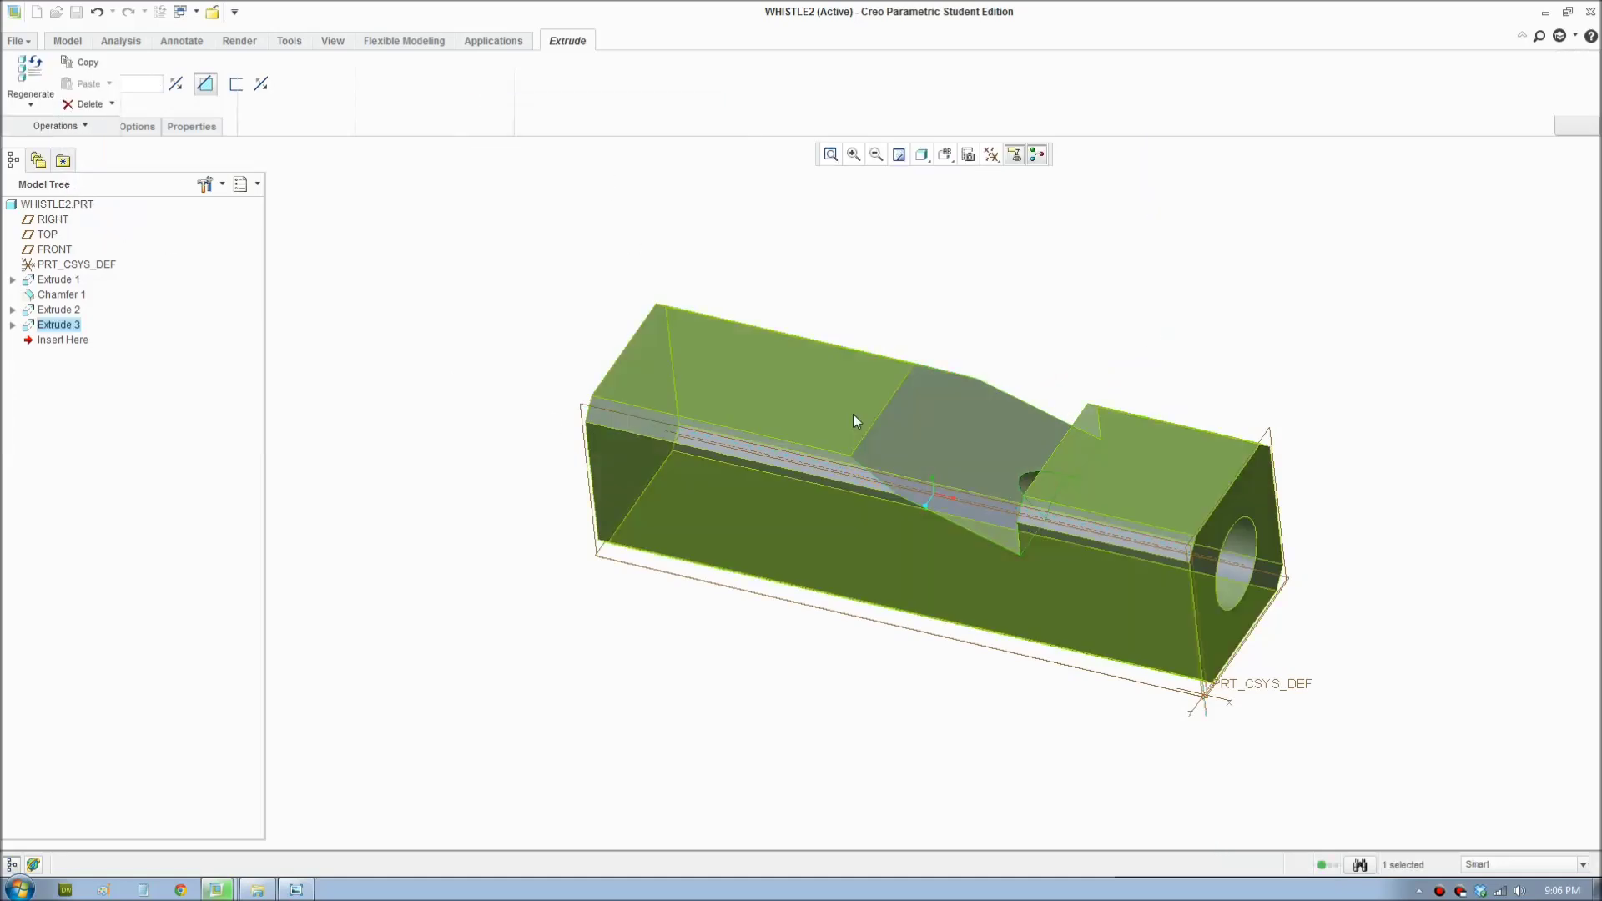
Step: Sketch the air gap: project the bore circle, draw a line across, trim the top arc
{"action": "mouse_move", "coordinate": [1283, 369]}
{"action": "middle_mouse_down"}
{"action": "mouse_move", "coordinate": [1300, 327]}
{"action": "mouse_move", "coordinate": [1286, 343]}
{"action": "middle_mouse_up"}
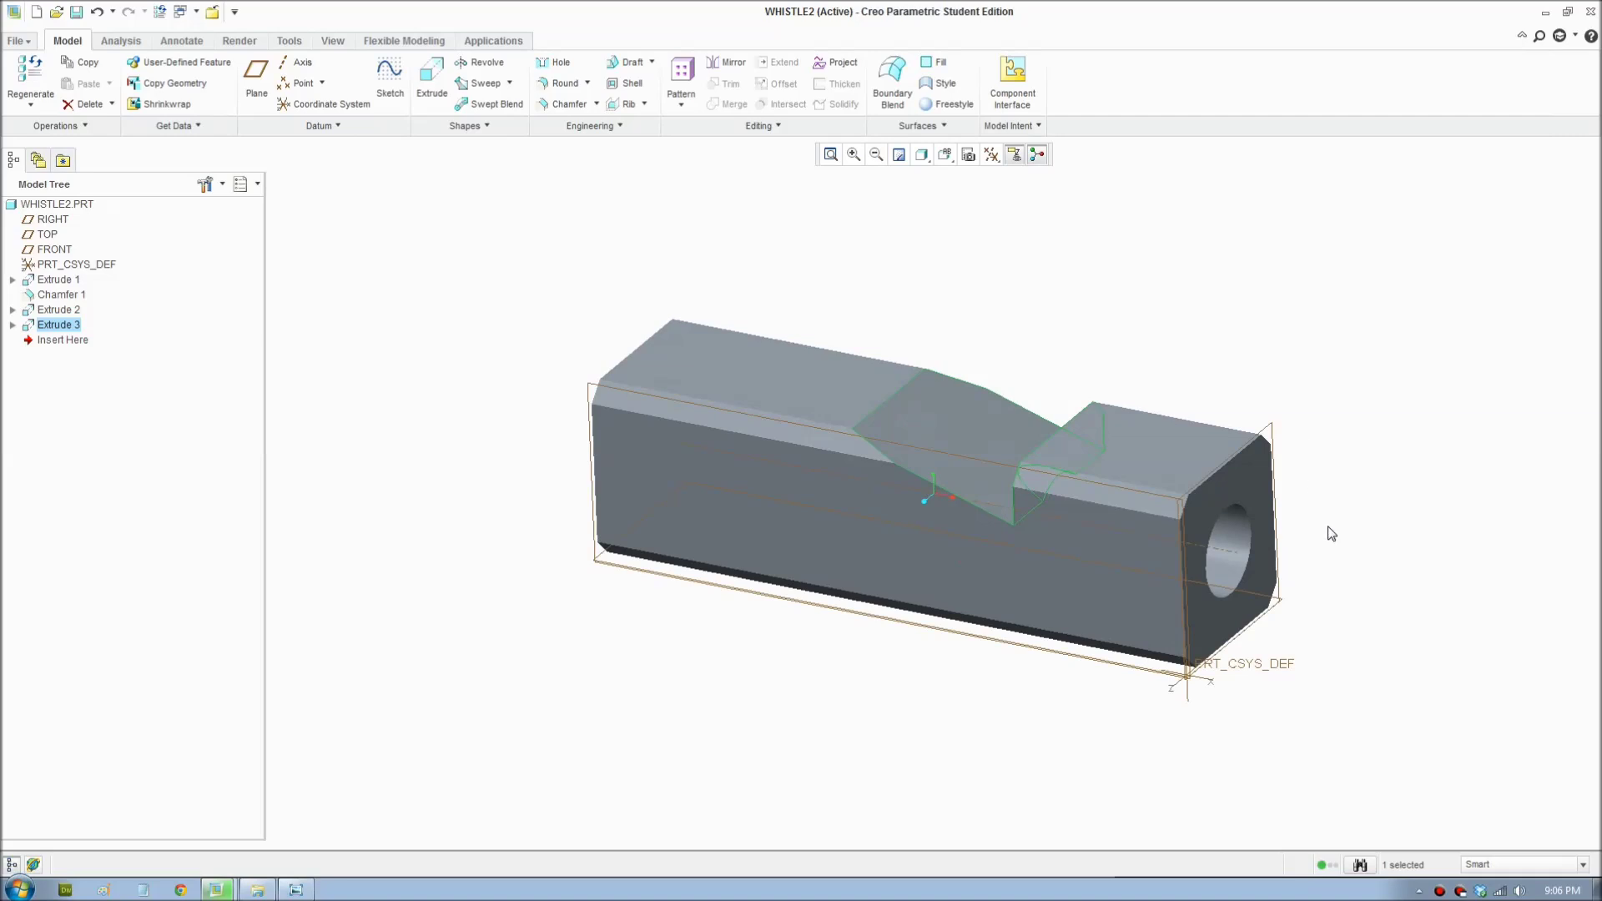
{"action": "middle_click_drag", "start_coordinate": [1332, 534], "coordinate": [1143, 623]}
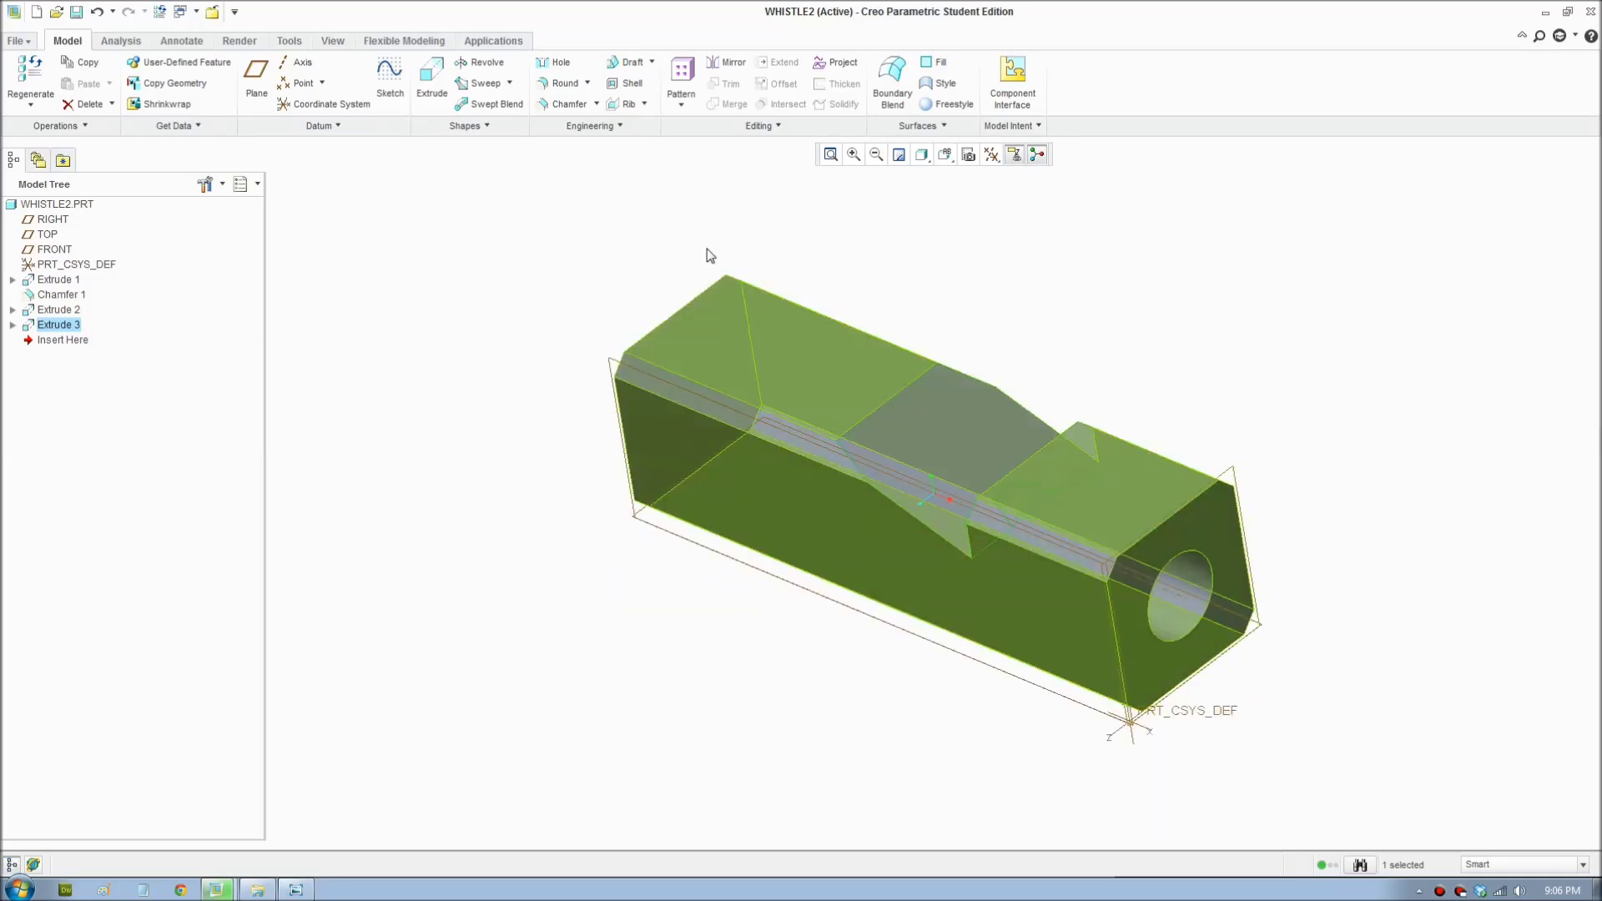
{"action": "left_click", "coordinate": [433, 90]}
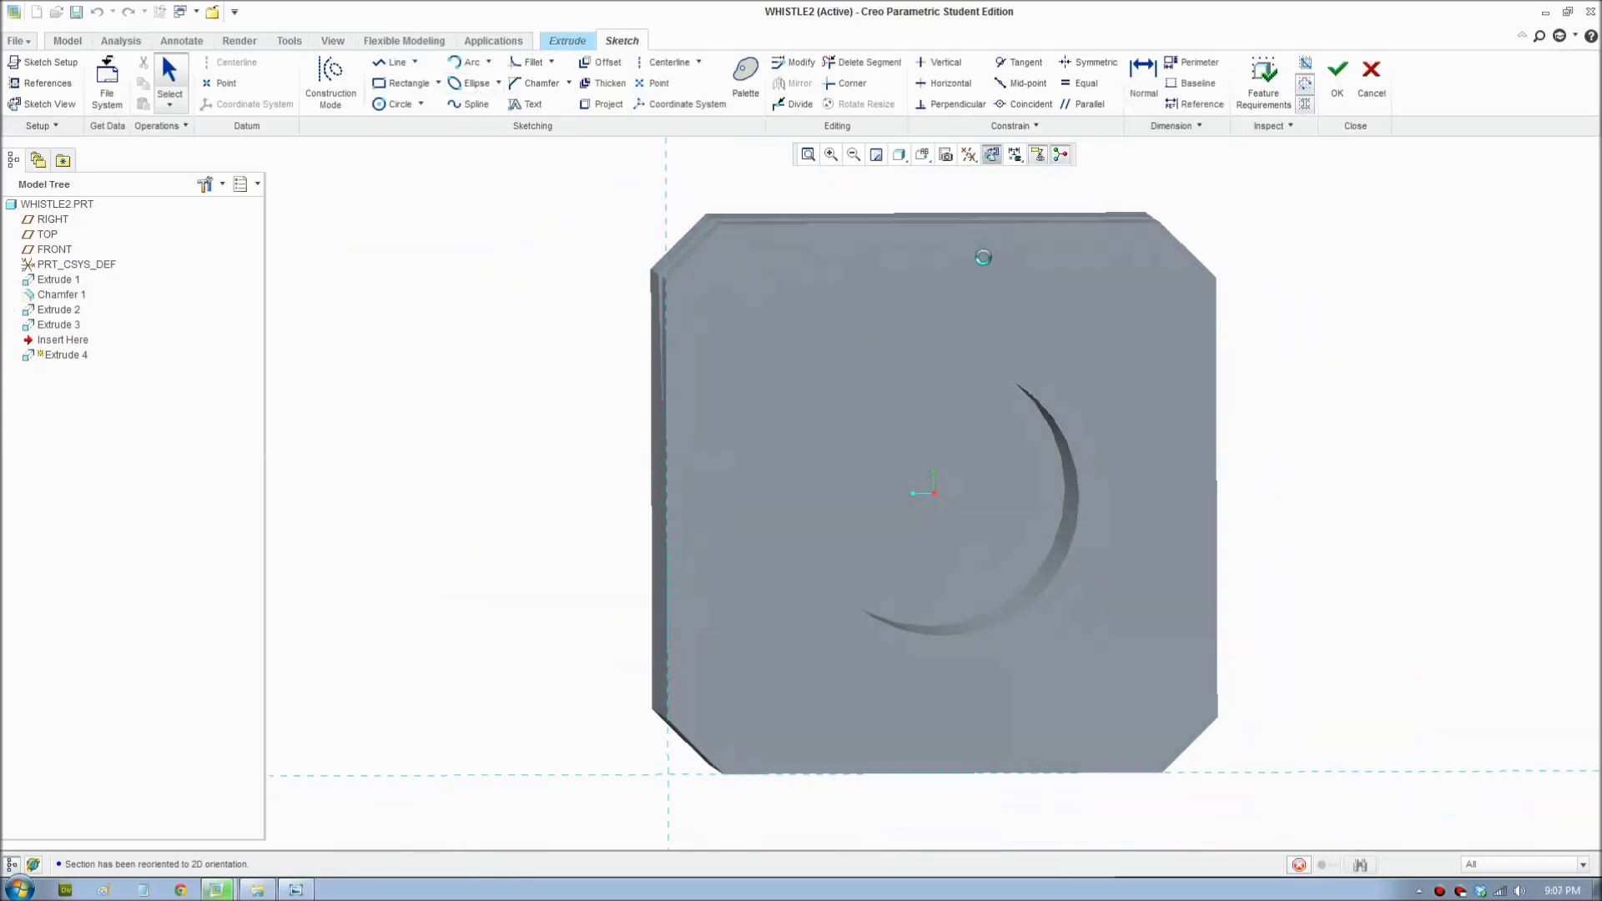
{"action": "left_click", "coordinate": [606, 106]}
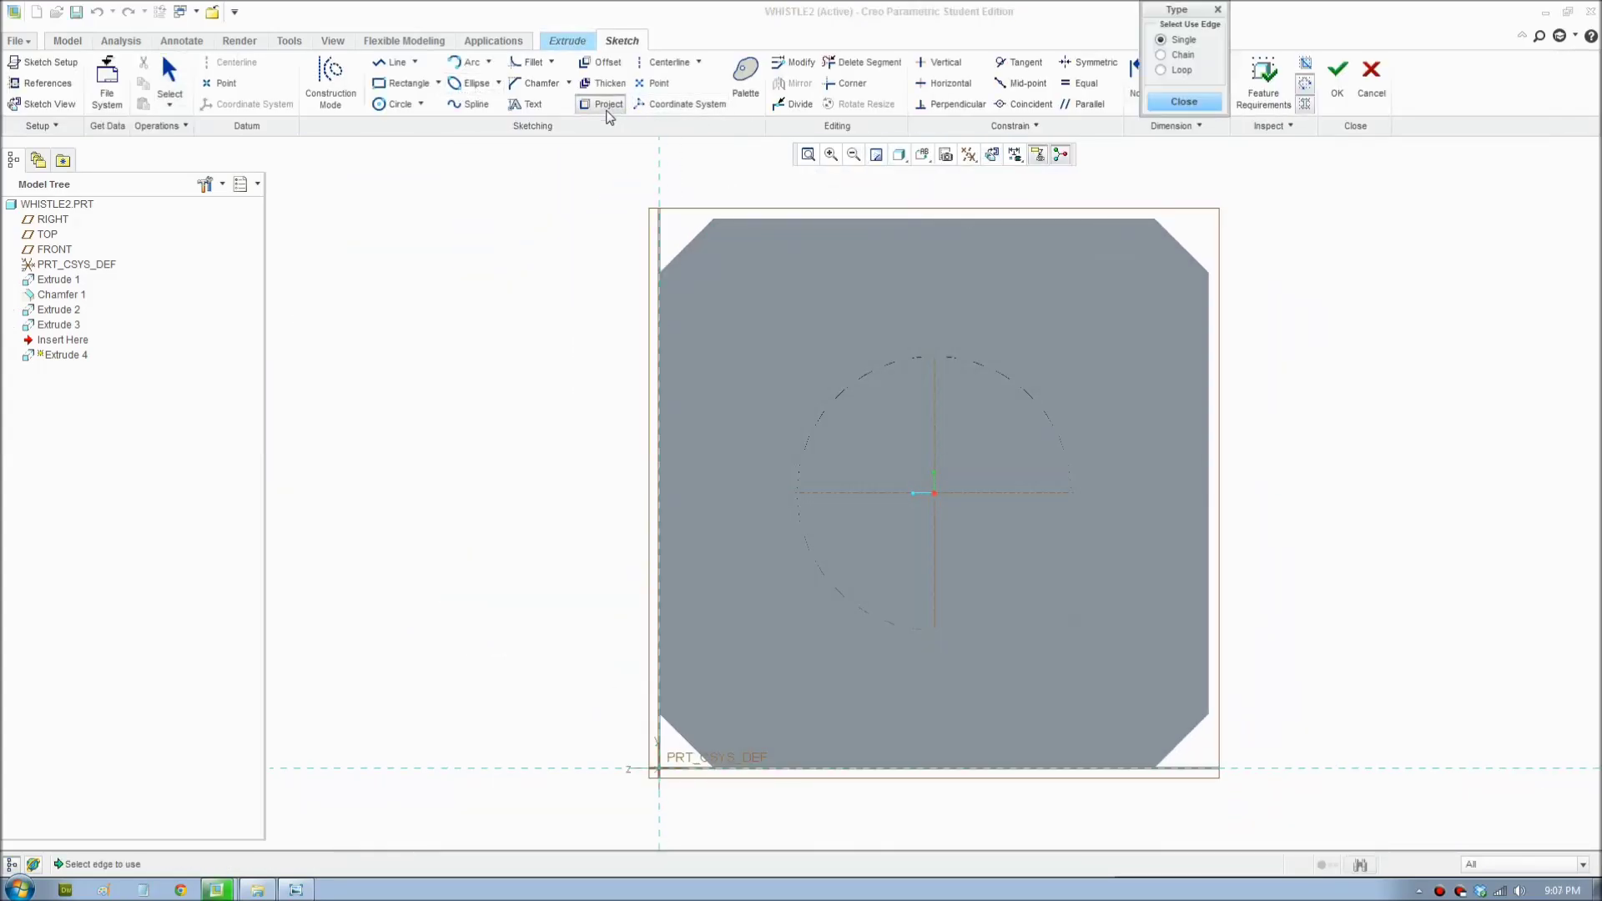
{"action": "left_click", "coordinate": [1069, 469]}
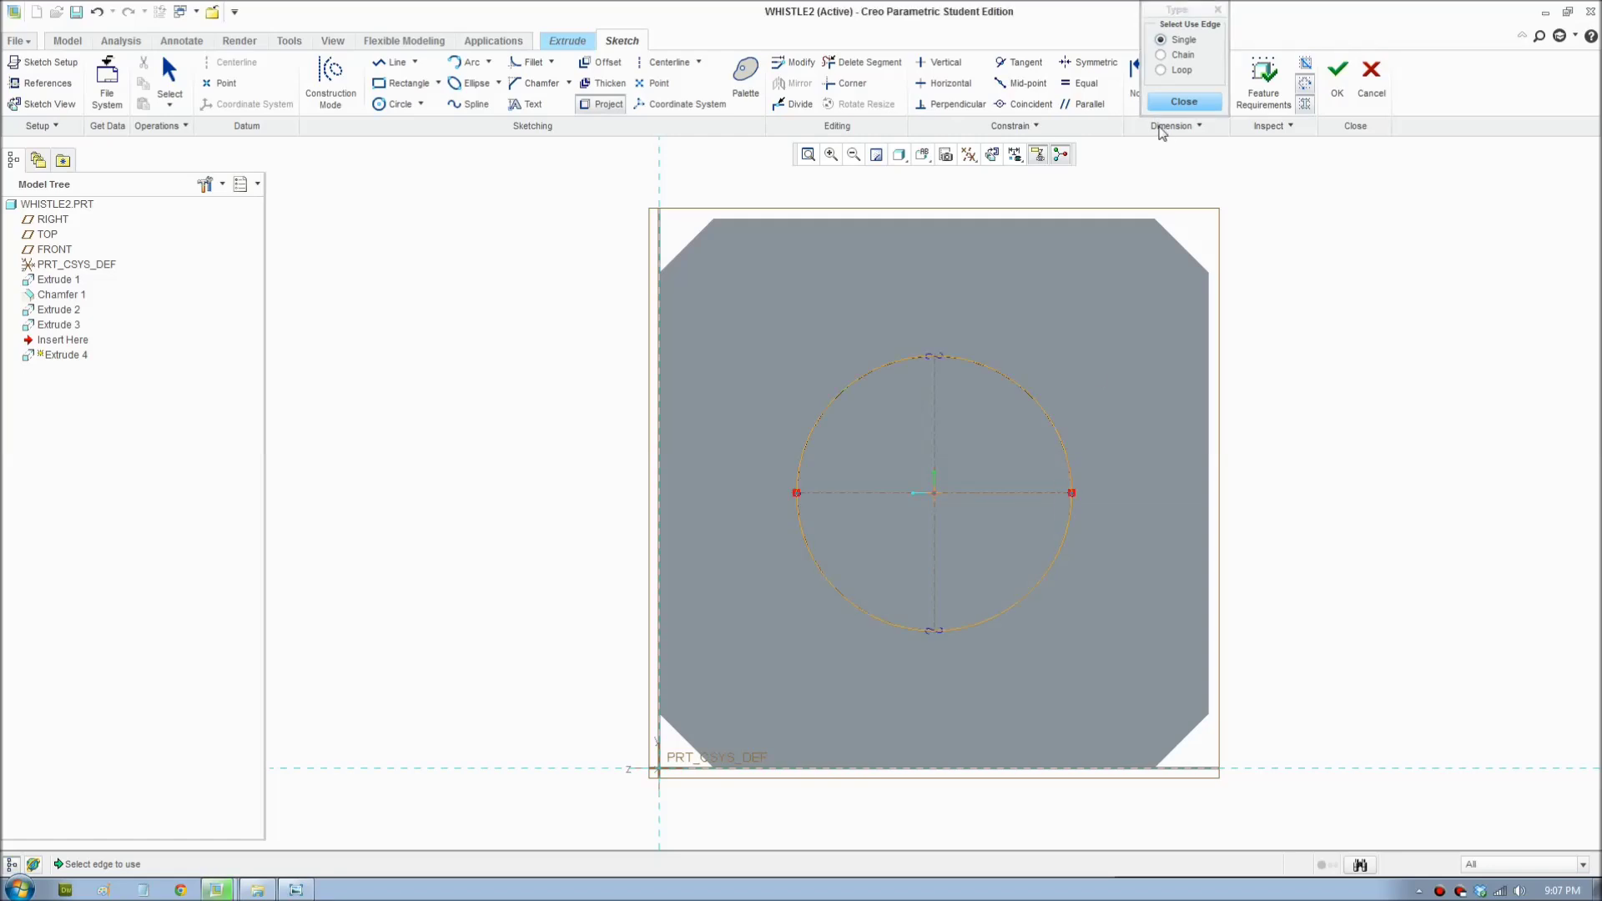
{"action": "left_click", "coordinate": [1184, 101]}
{"action": "left_click", "coordinate": [386, 63]}
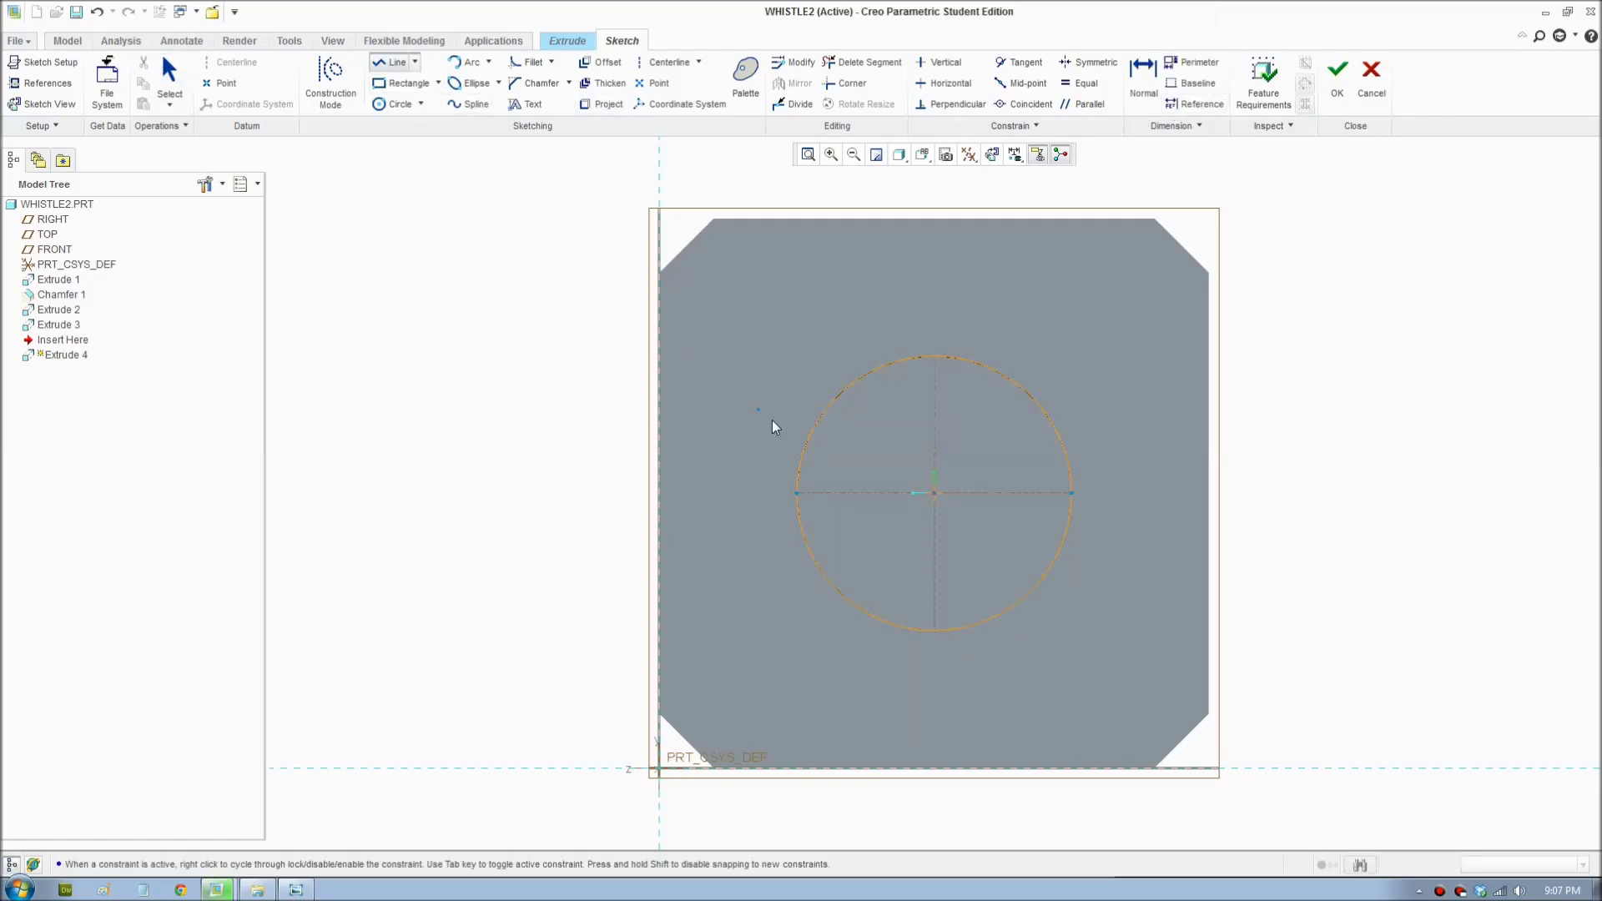
{"action": "left_click", "coordinate": [831, 407]}
{"action": "left_click", "coordinate": [1038, 405]}
{"action": "left_click", "coordinate": [862, 61]}
{"action": "left_click", "coordinate": [899, 368]}
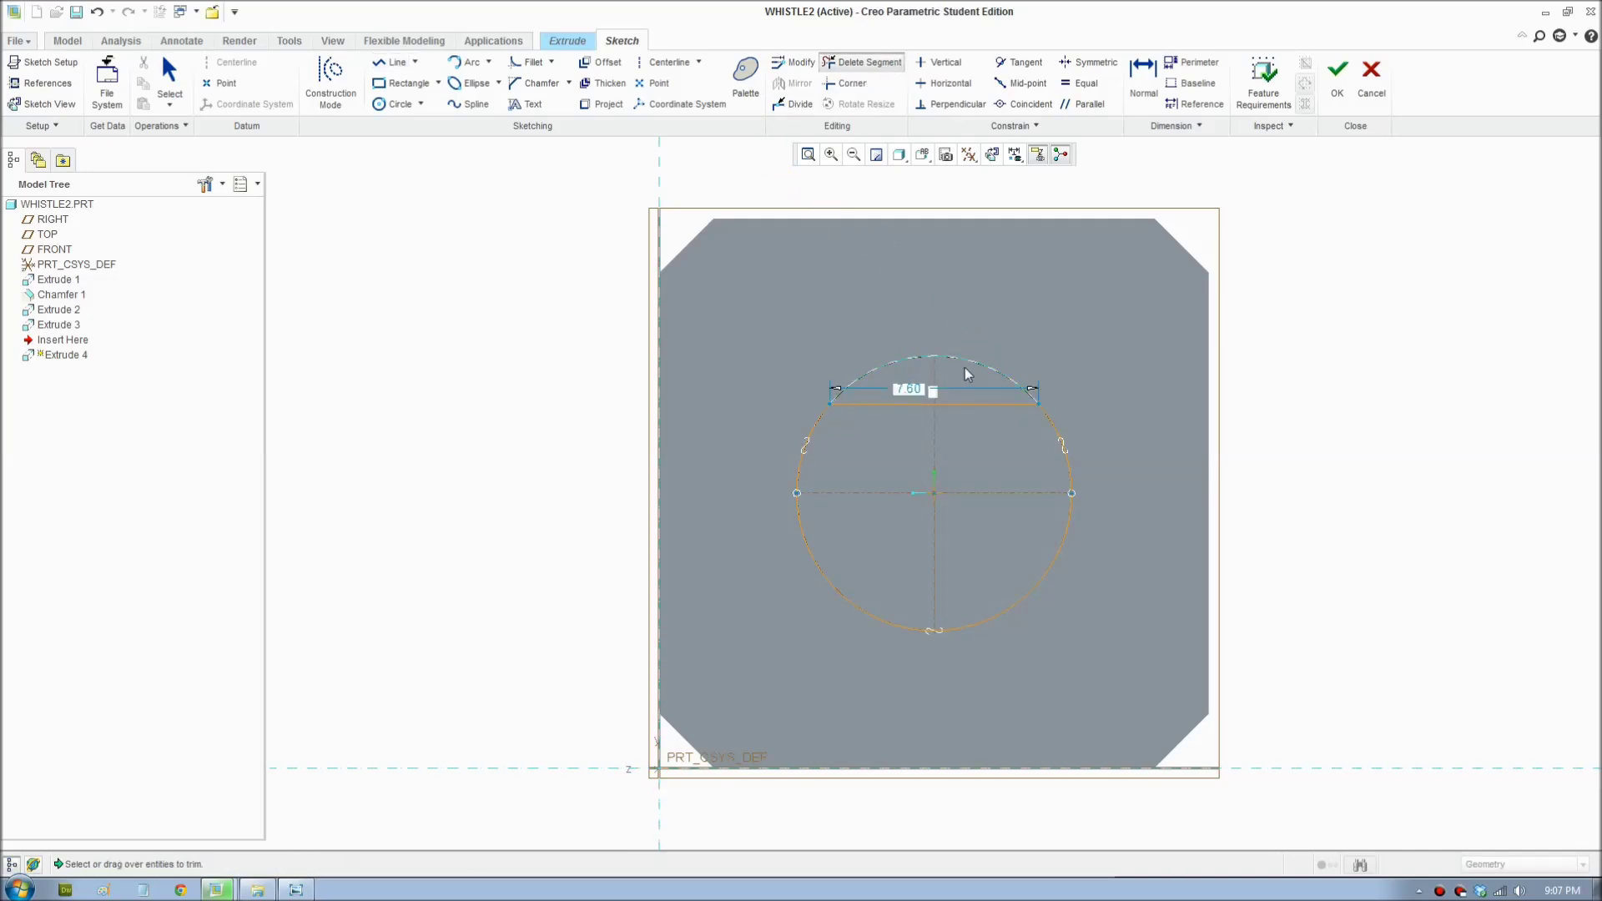
{"action": "left_click", "coordinate": [1337, 80]}
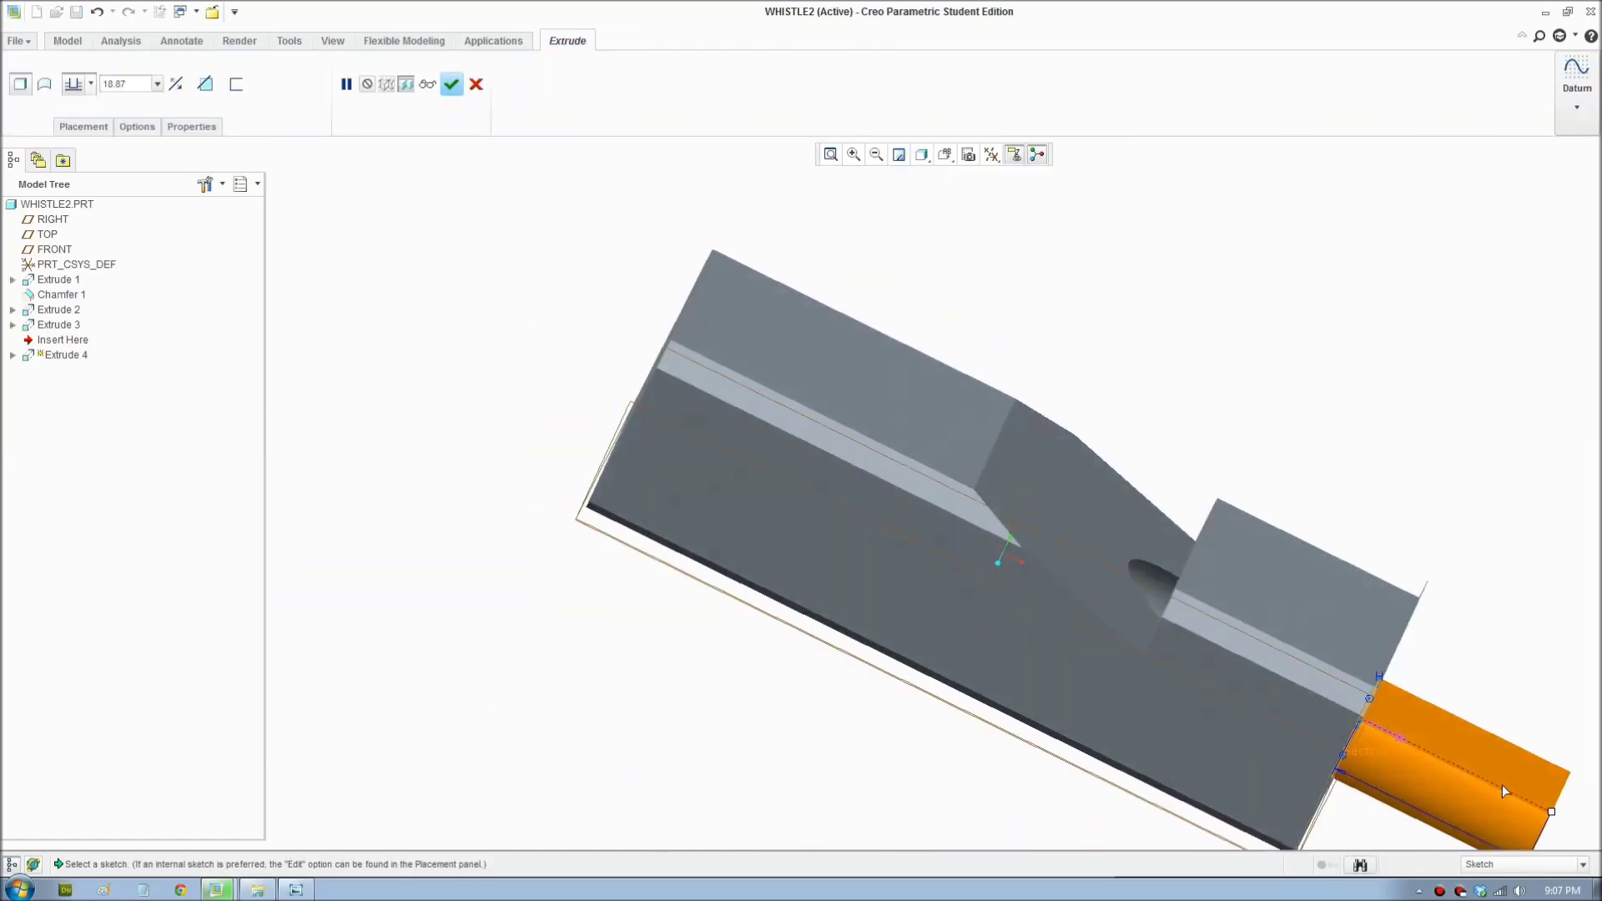
Step: Flip the extrusion into the part at 20.00 depth and finish Extrude 4
{"action": "left_click", "coordinate": [1398, 739]}
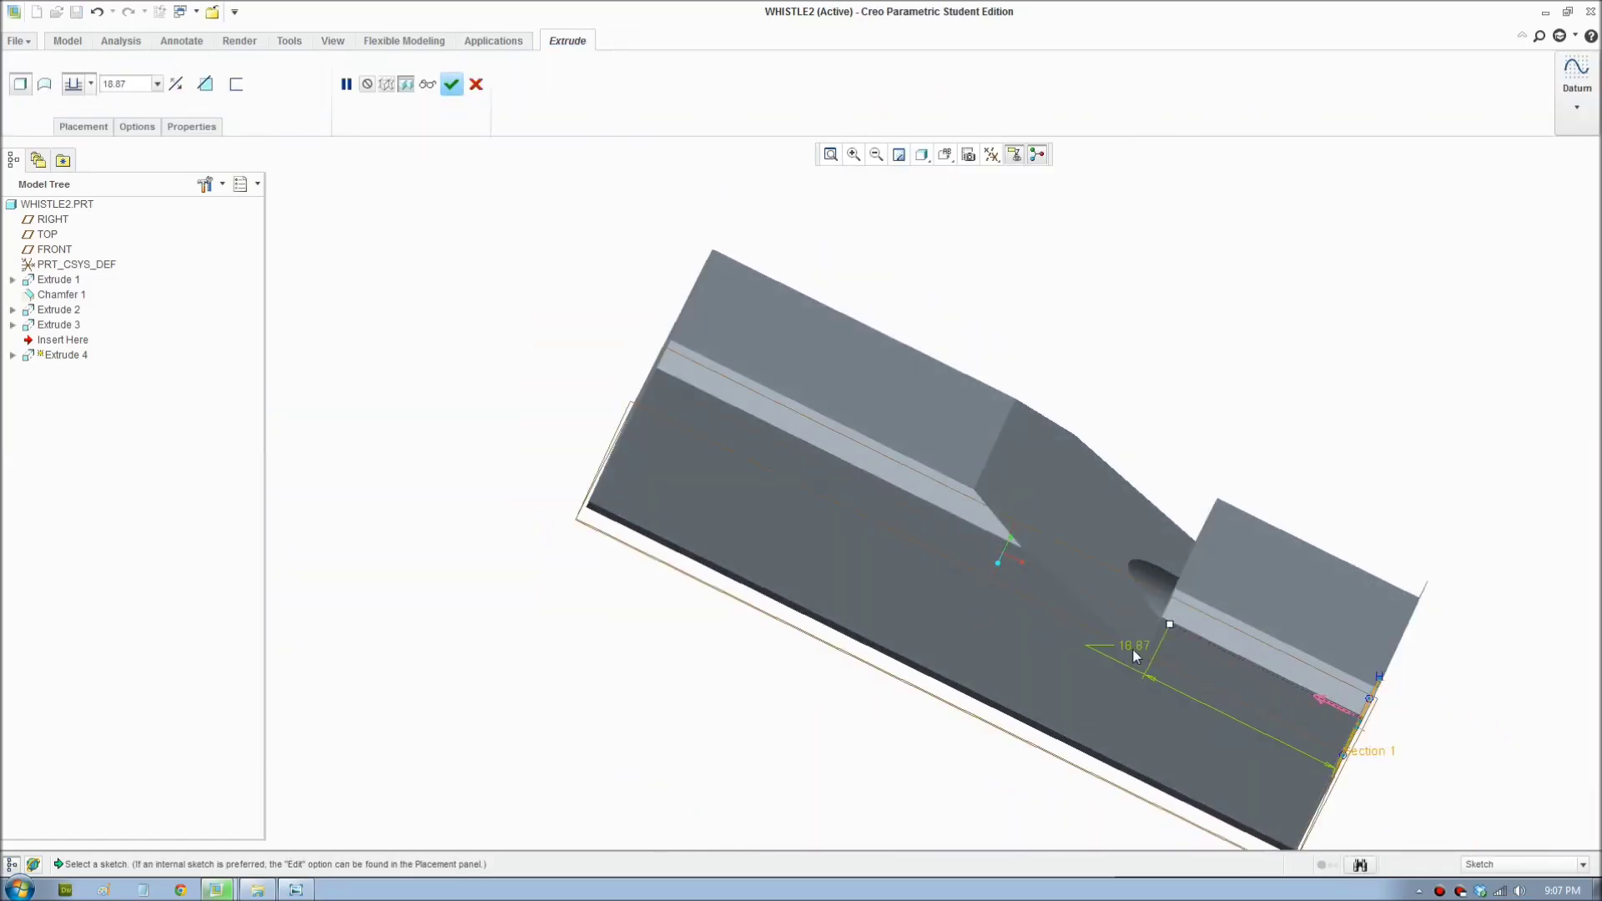
{"action": "double_click", "coordinate": [1133, 646]}
{"action": "key", "text": "Return"}
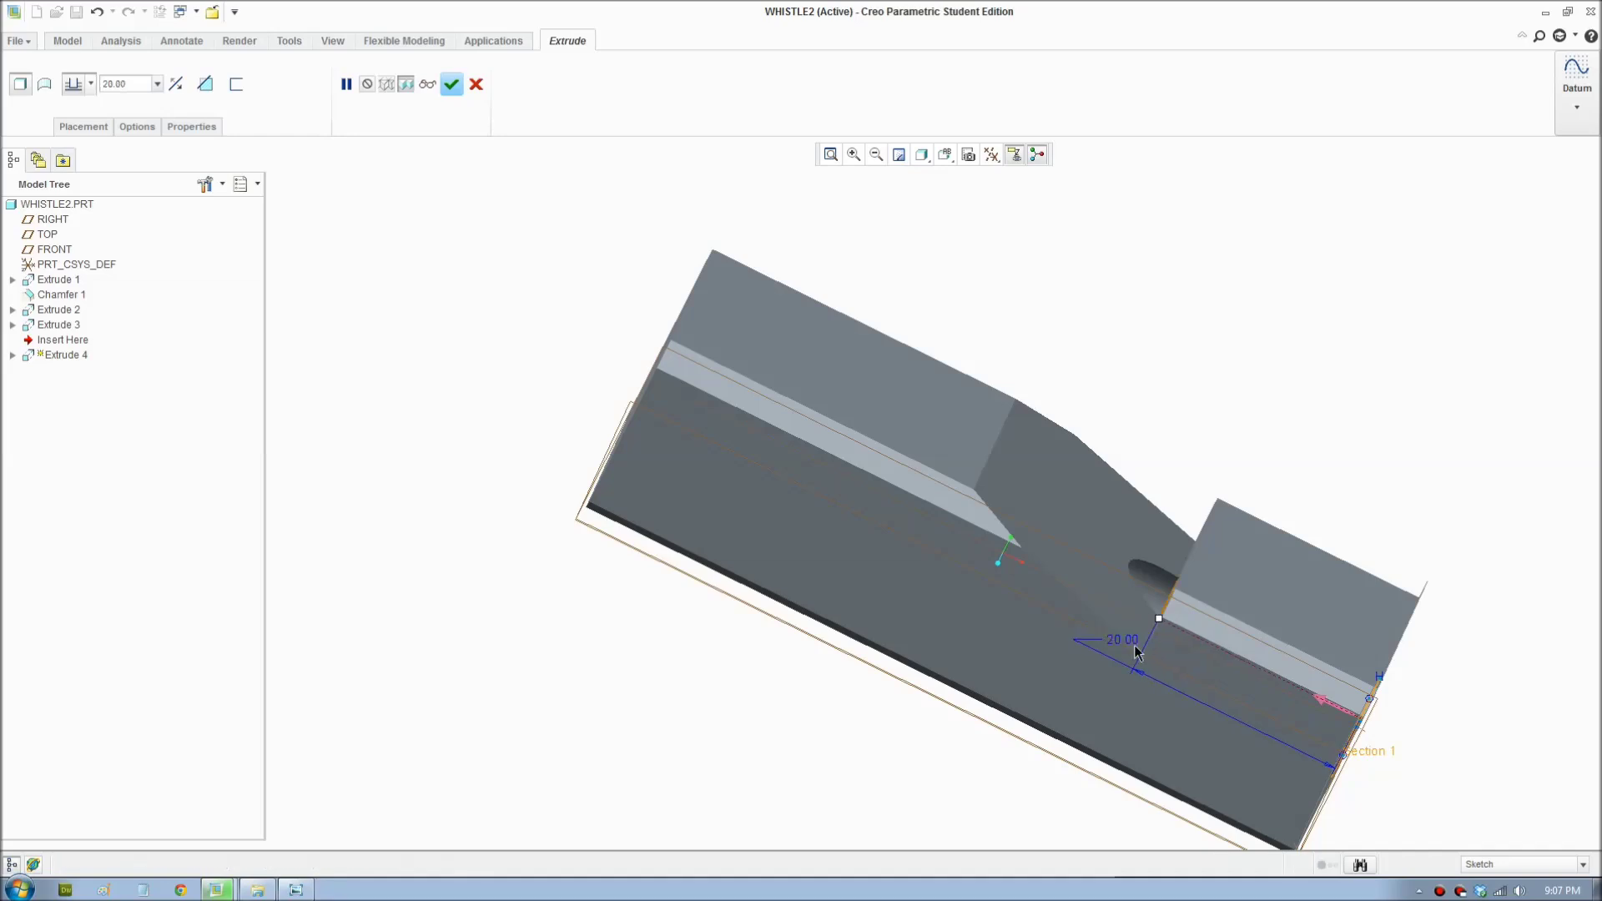
{"action": "left_click", "coordinate": [451, 87]}
{"action": "middle_click_drag", "start_coordinate": [1002, 543], "coordinate": [1055, 533]}
Step: Orbit and zoom around the part to inspect the air-gap slot at the end face
{"action": "middle_click_drag", "start_coordinate": [955, 551], "coordinate": [814, 548]}
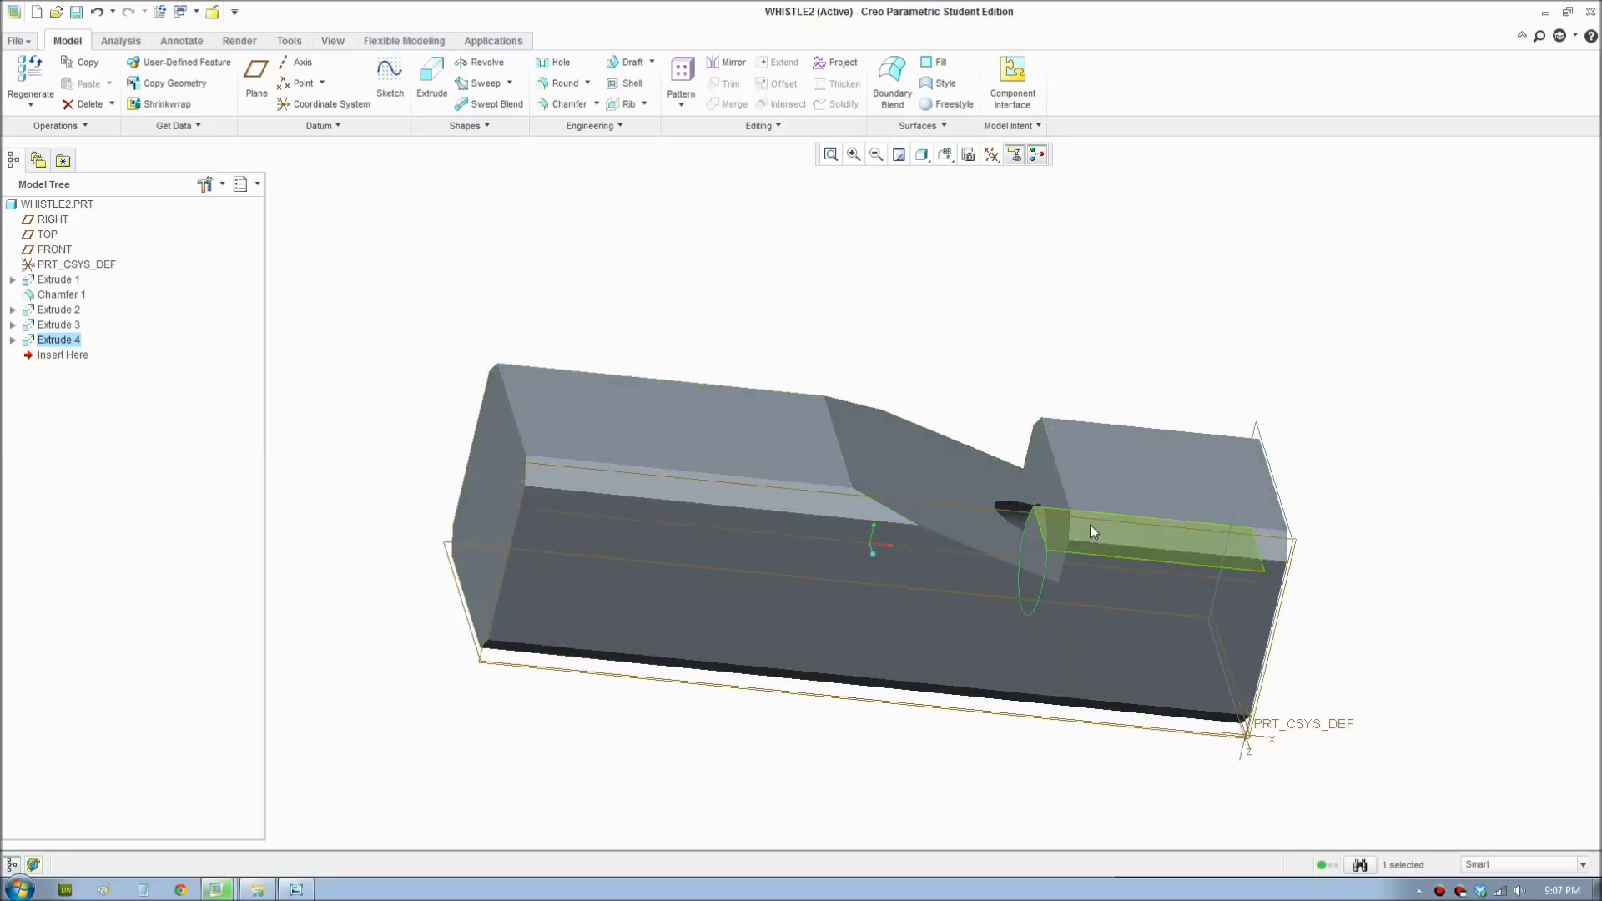
{"action": "middle_click_drag", "start_coordinate": [1070, 519], "coordinate": [1200, 427]}
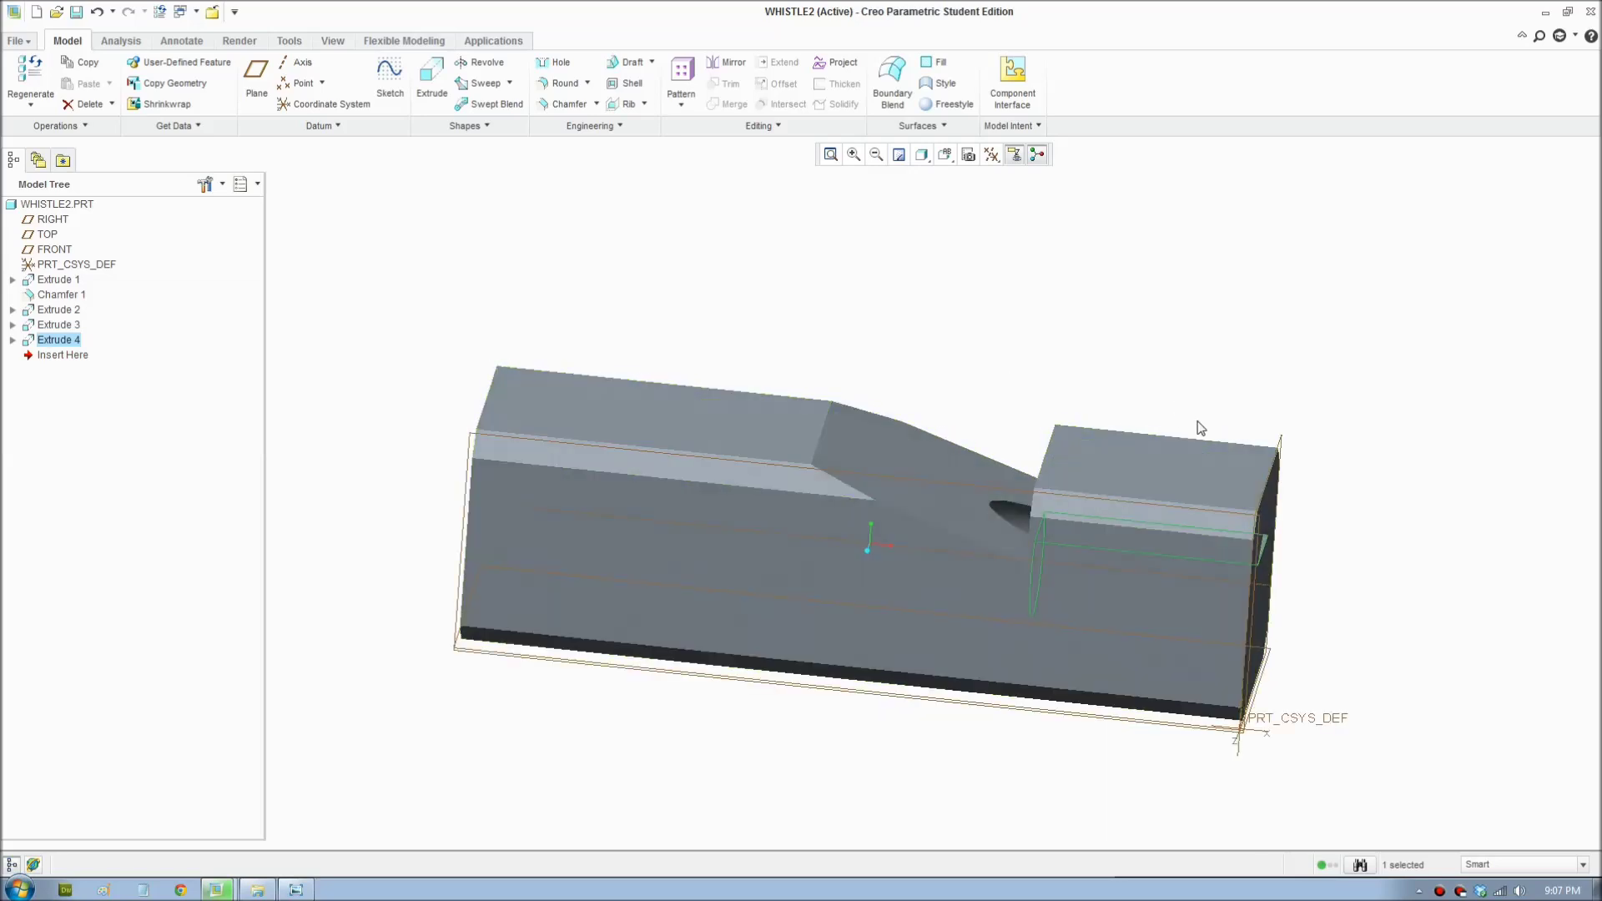
{"action": "middle_click_drag", "start_coordinate": [1356, 540], "coordinate": [1150, 619]}
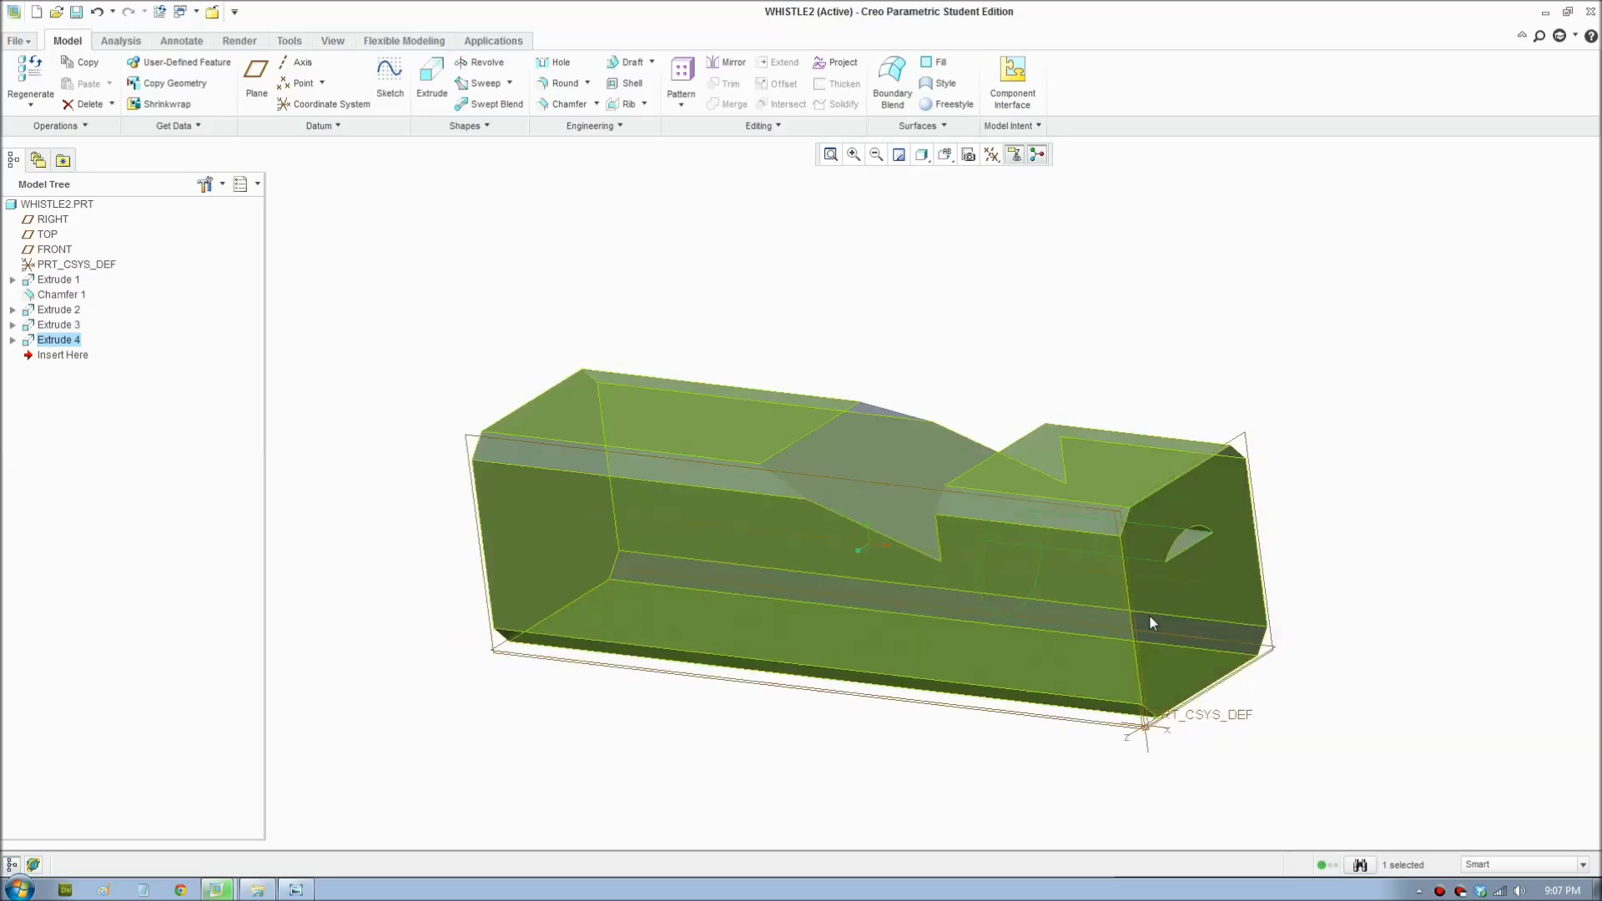
{"action": "mouse_move", "coordinate": [948, 591]}
{"action": "middle_mouse_down"}
{"action": "mouse_move", "coordinate": [1381, 586]}
{"action": "mouse_move", "coordinate": [887, 530]}
{"action": "mouse_move", "coordinate": [653, 547]}
{"action": "middle_mouse_up"}
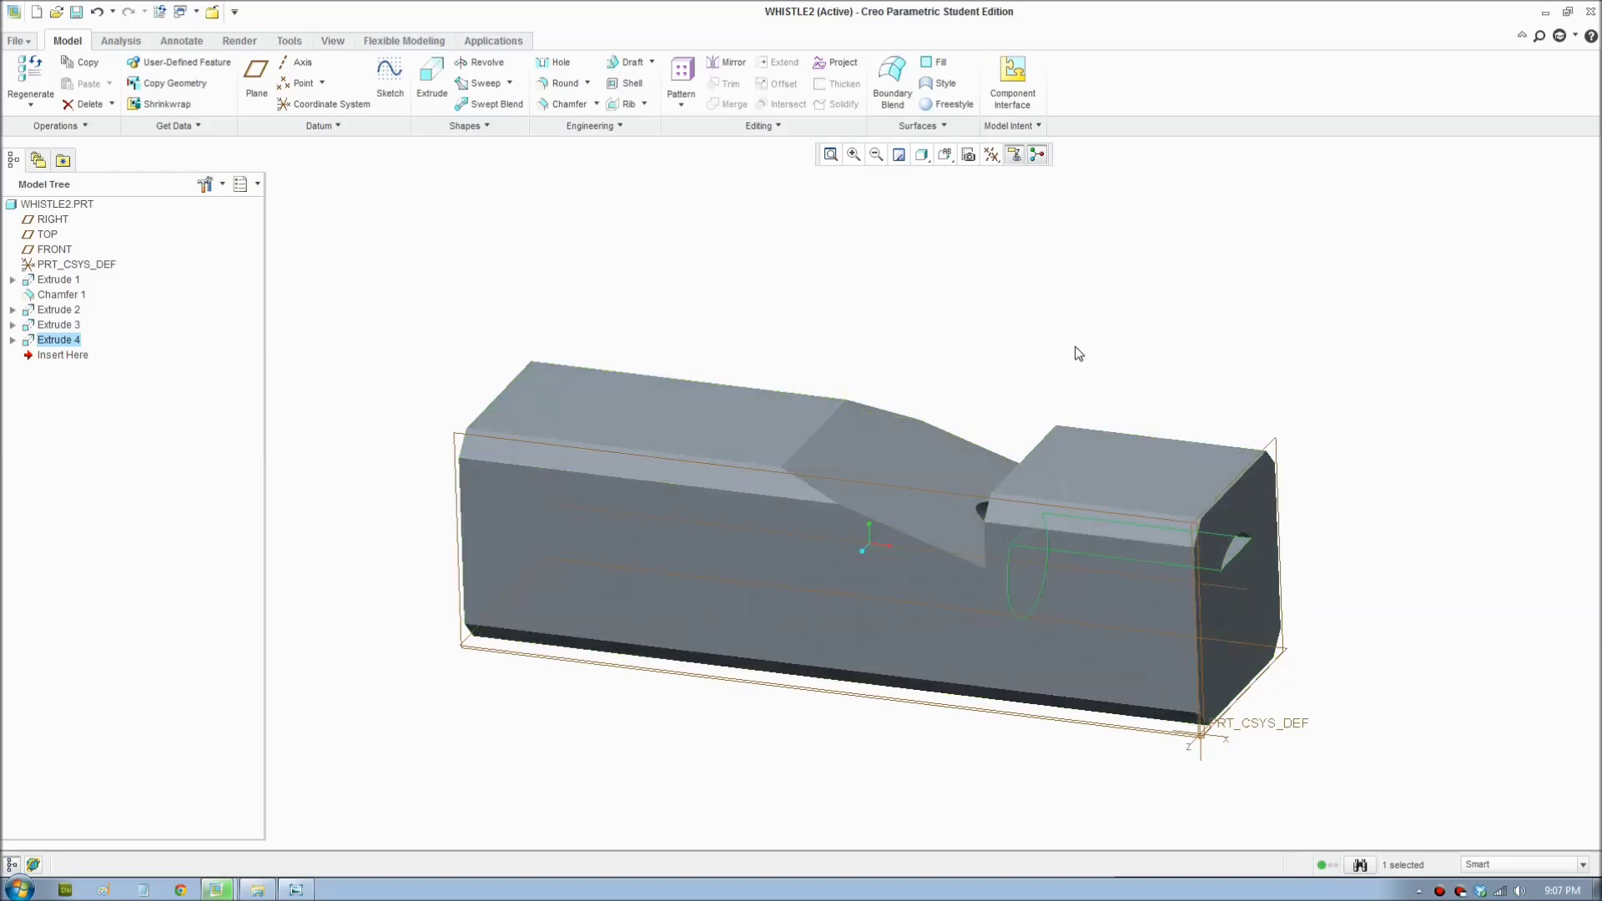
{"action": "middle_click_drag", "start_coordinate": [1032, 332], "coordinate": [1163, 393]}
{"action": "scroll", "coordinate": [1145, 384], "scroll_direction": "down", "scroll_amount": 2}
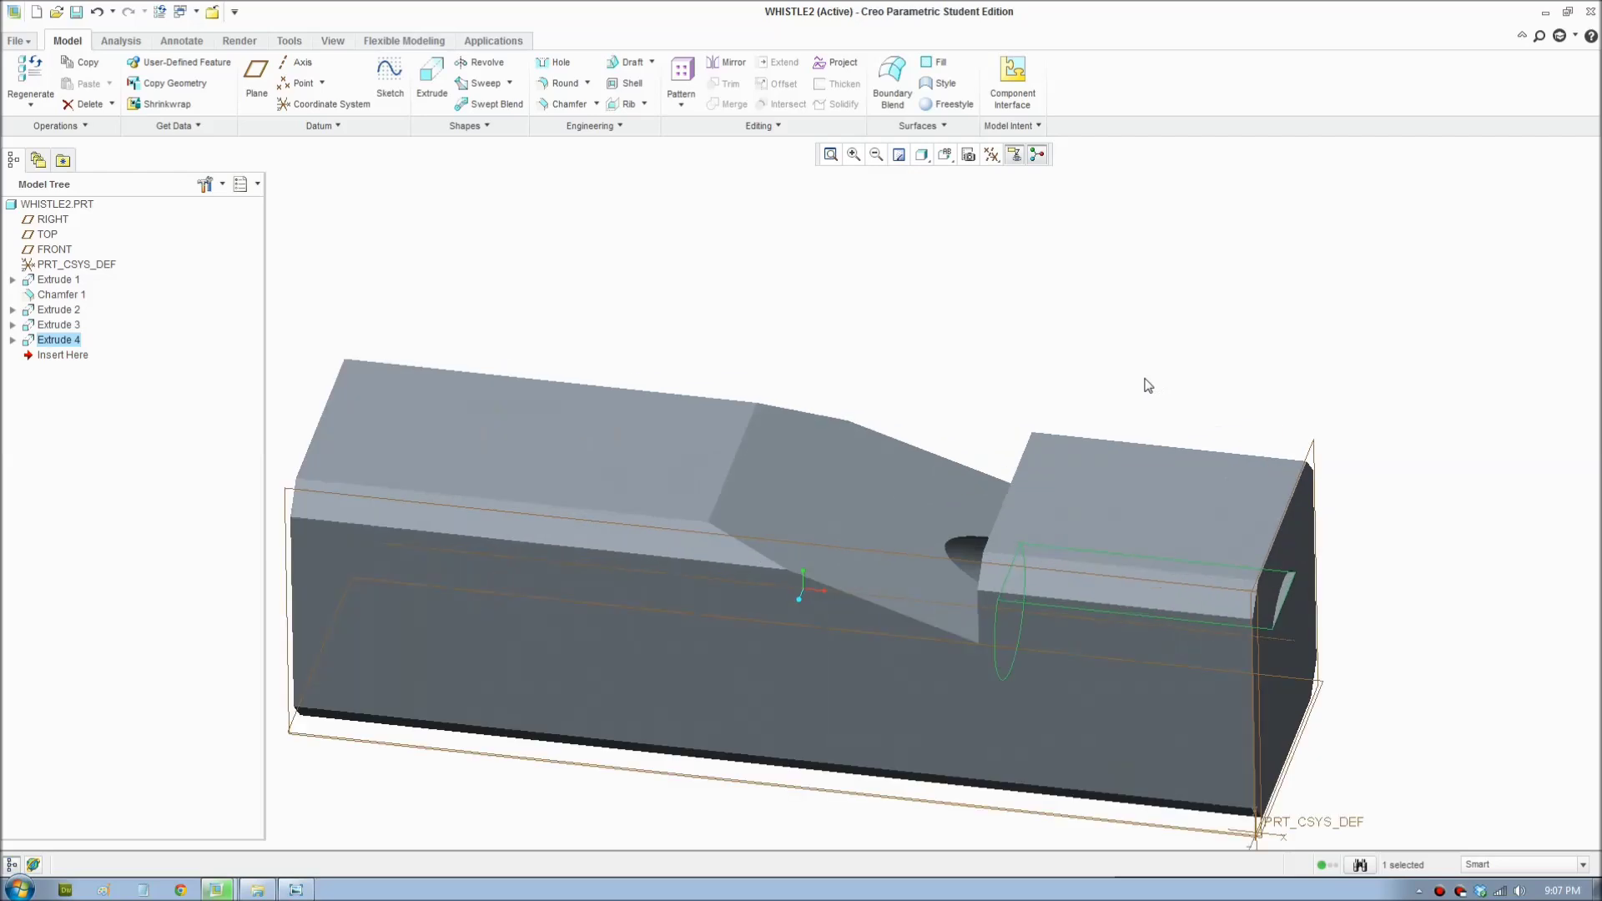
{"action": "scroll", "coordinate": [1128, 391], "scroll_direction": "up", "scroll_amount": 1}
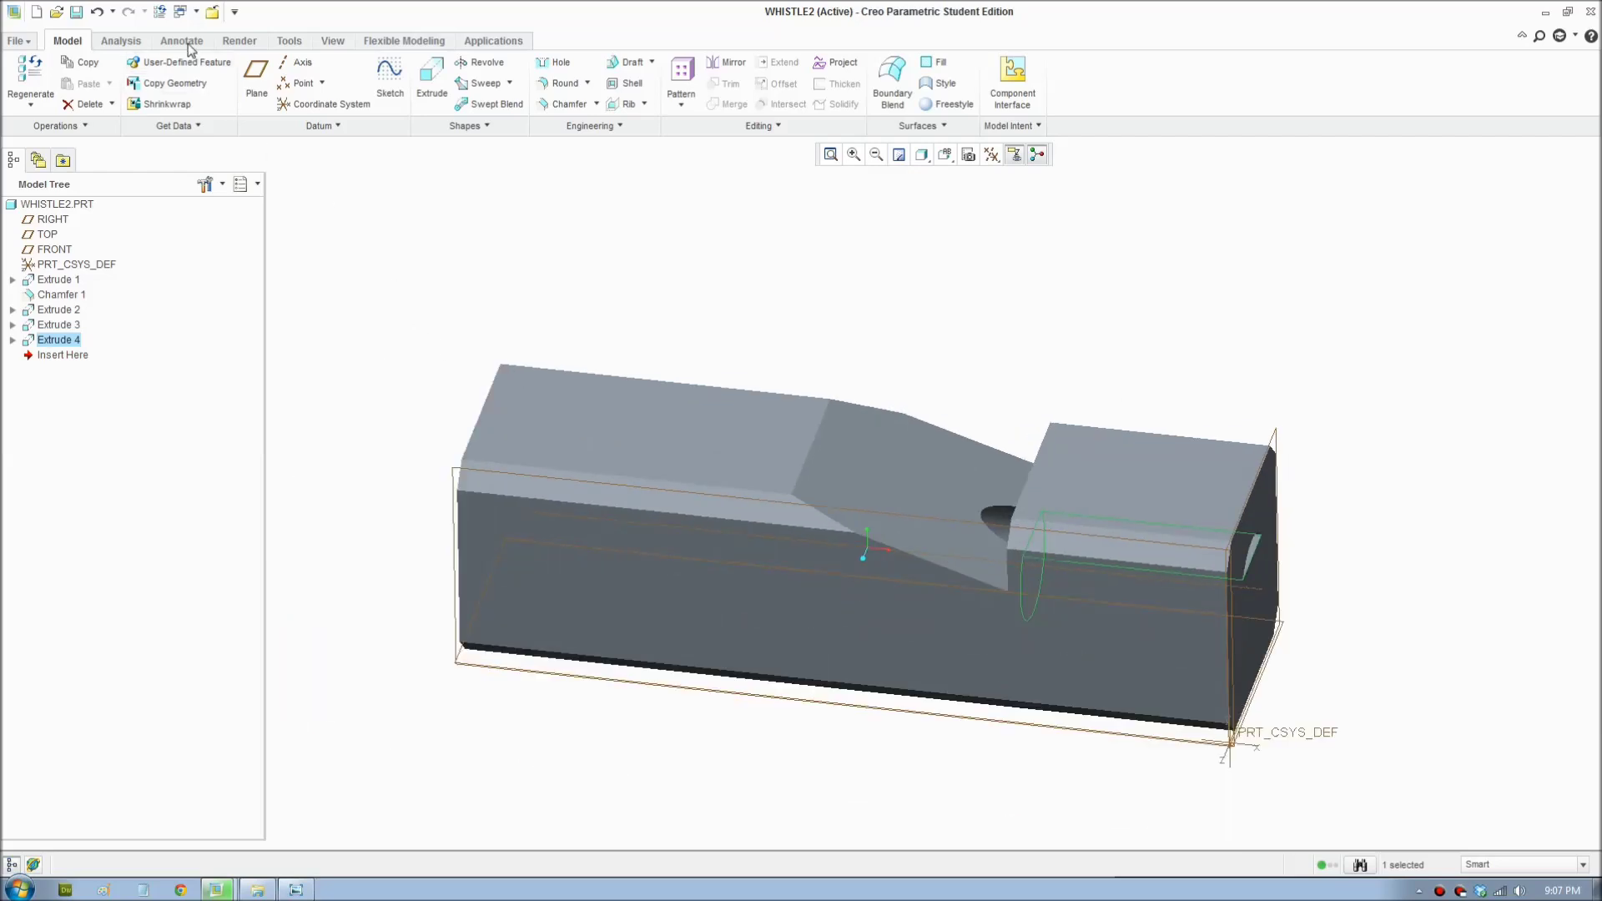
Step: Switch the render scene to photolux-studio-soft
{"action": "left_click", "coordinate": [131, 41]}
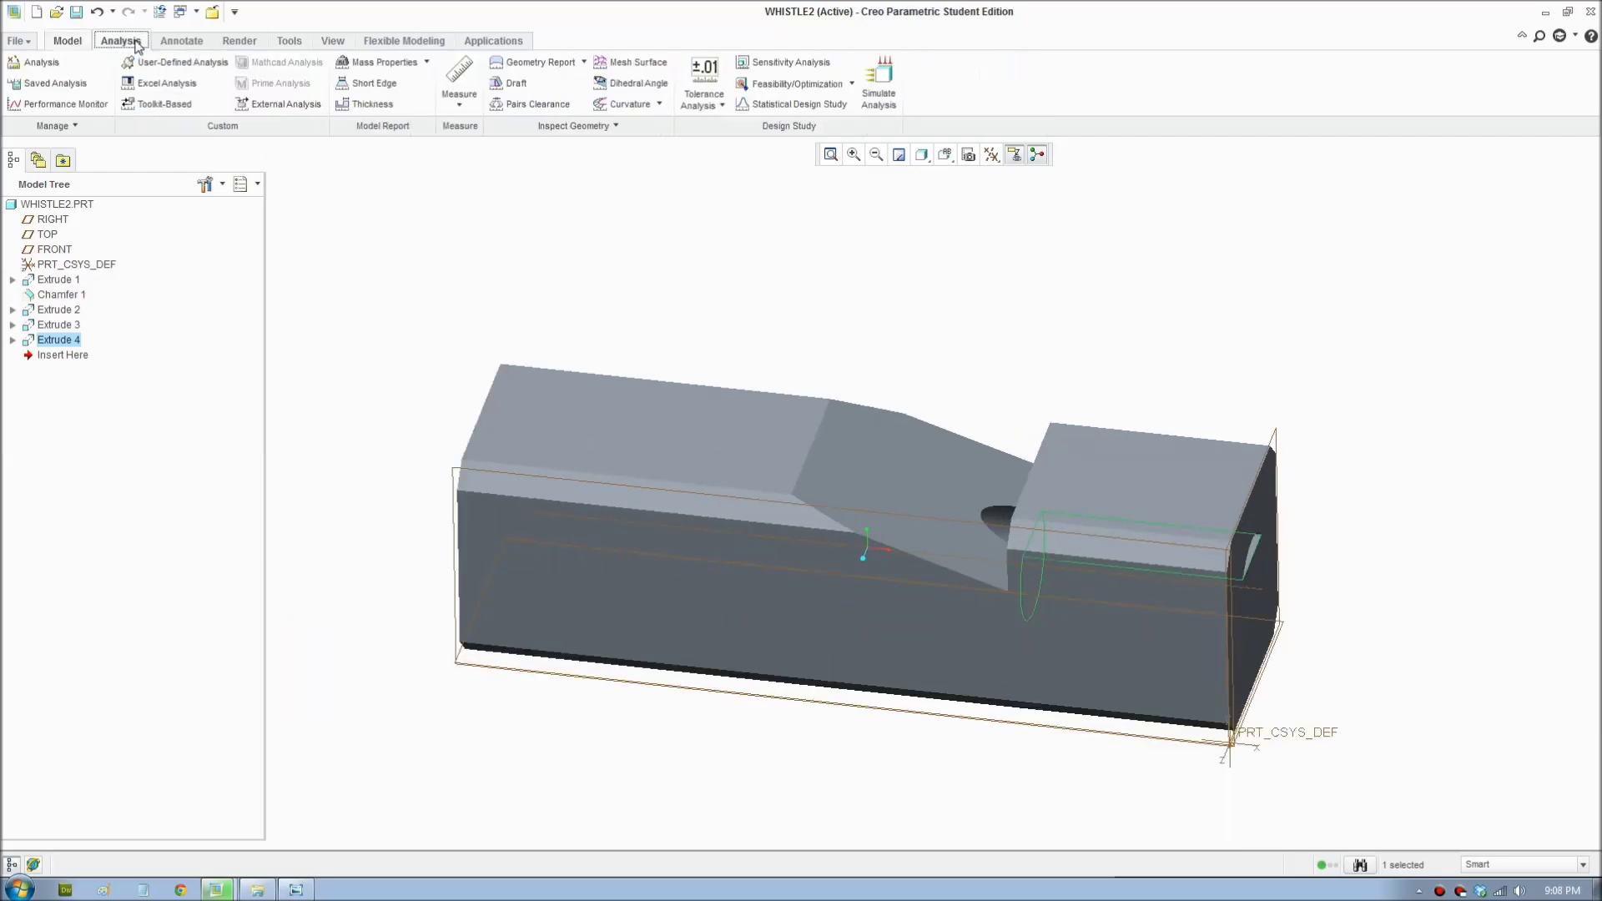
{"action": "left_click", "coordinate": [235, 42]}
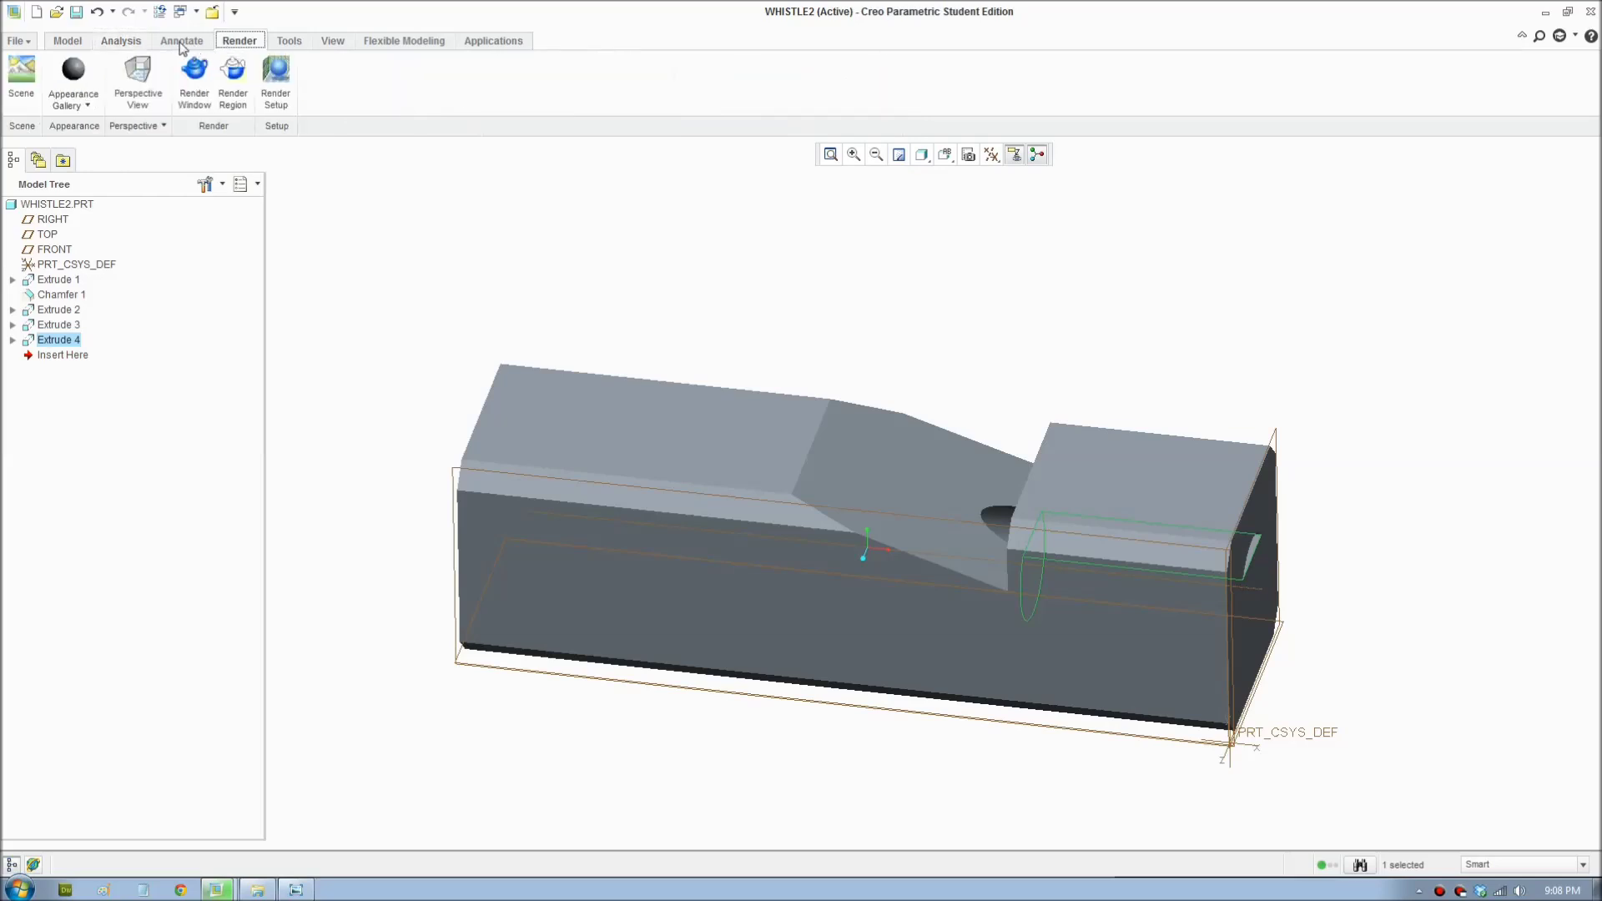
{"action": "left_click", "coordinate": [22, 106]}
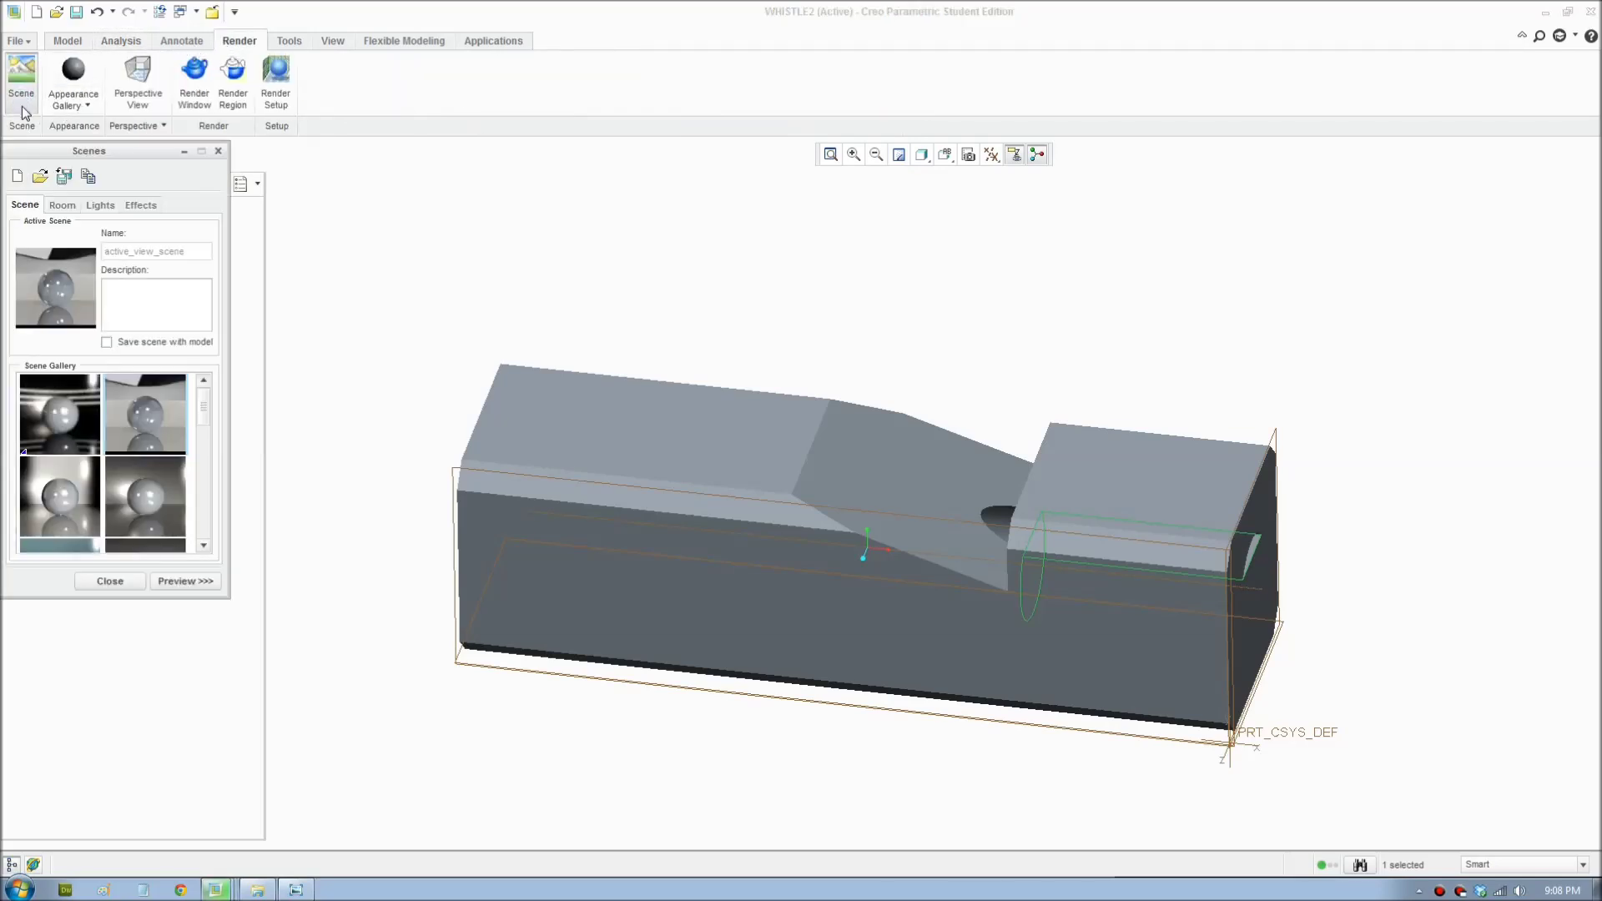
{"action": "left_click_drag", "start_coordinate": [208, 423], "coordinate": [215, 501]}
{"action": "scroll", "coordinate": [91, 515], "scroll_direction": "down", "scroll_amount": 2}
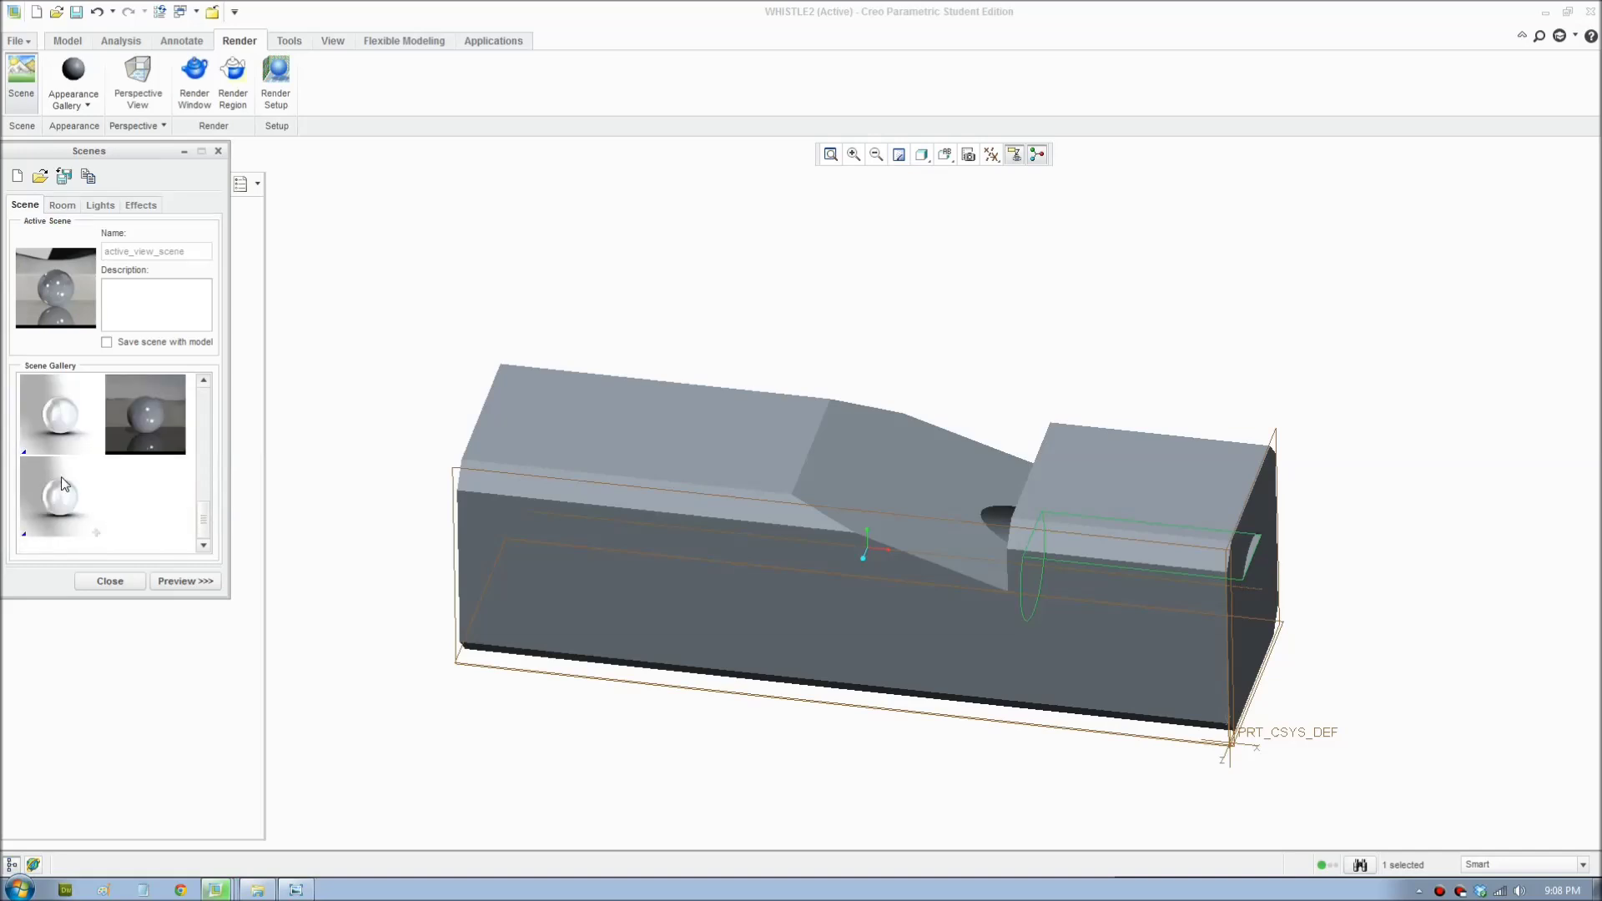
{"action": "double_click", "coordinate": [68, 411]}
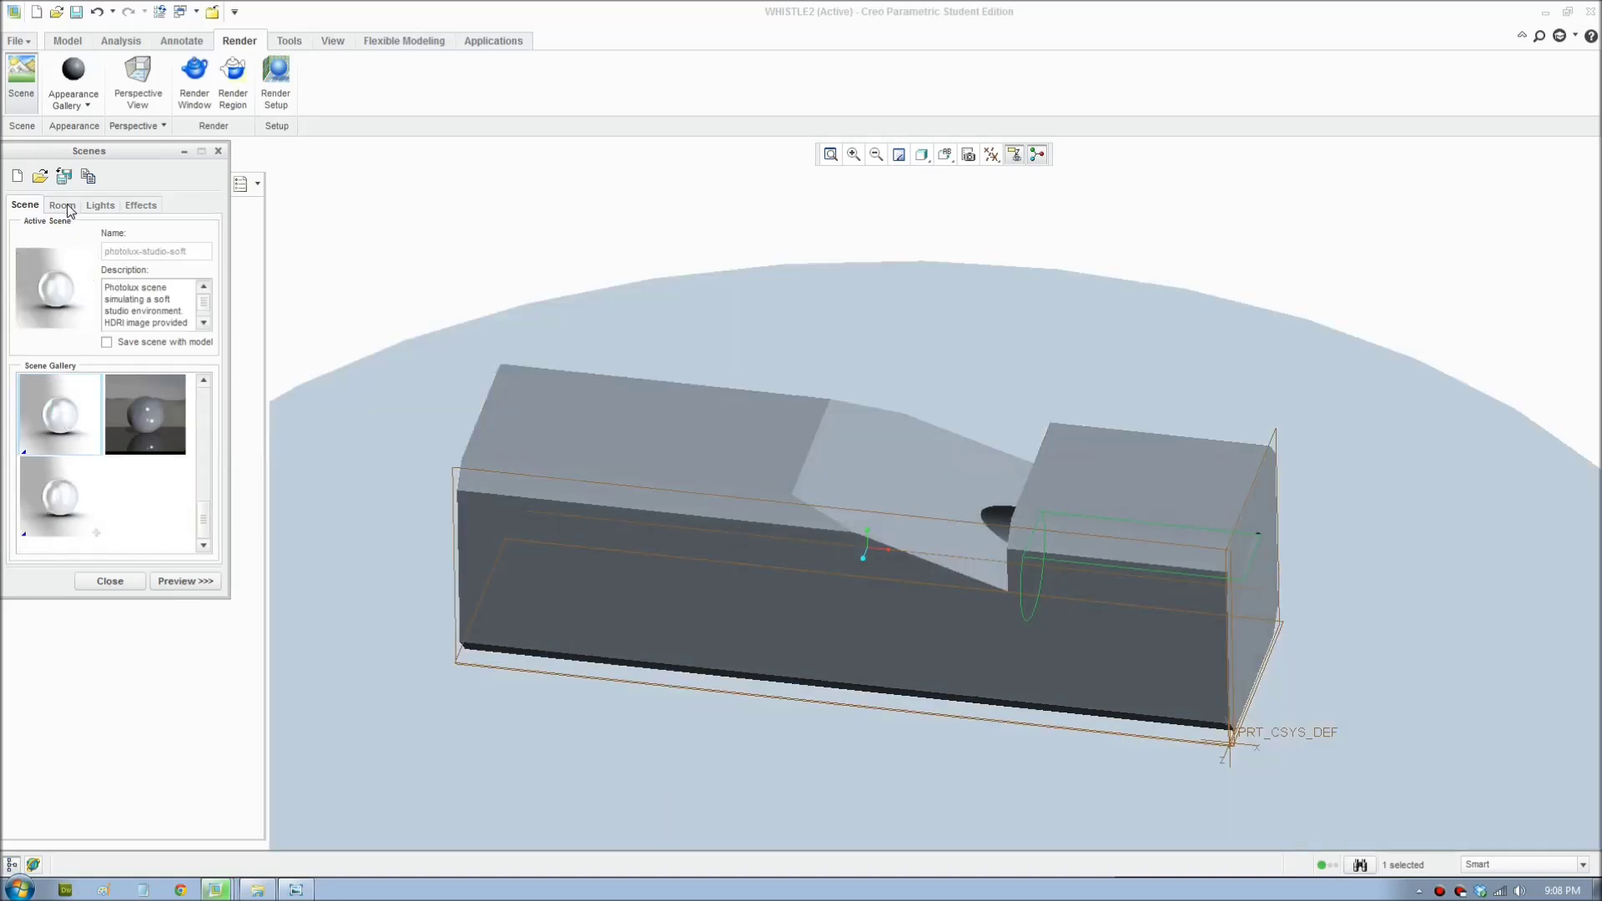
Step: Align the scene's room floor to the whistle model
{"action": "left_click", "coordinate": [62, 205]}
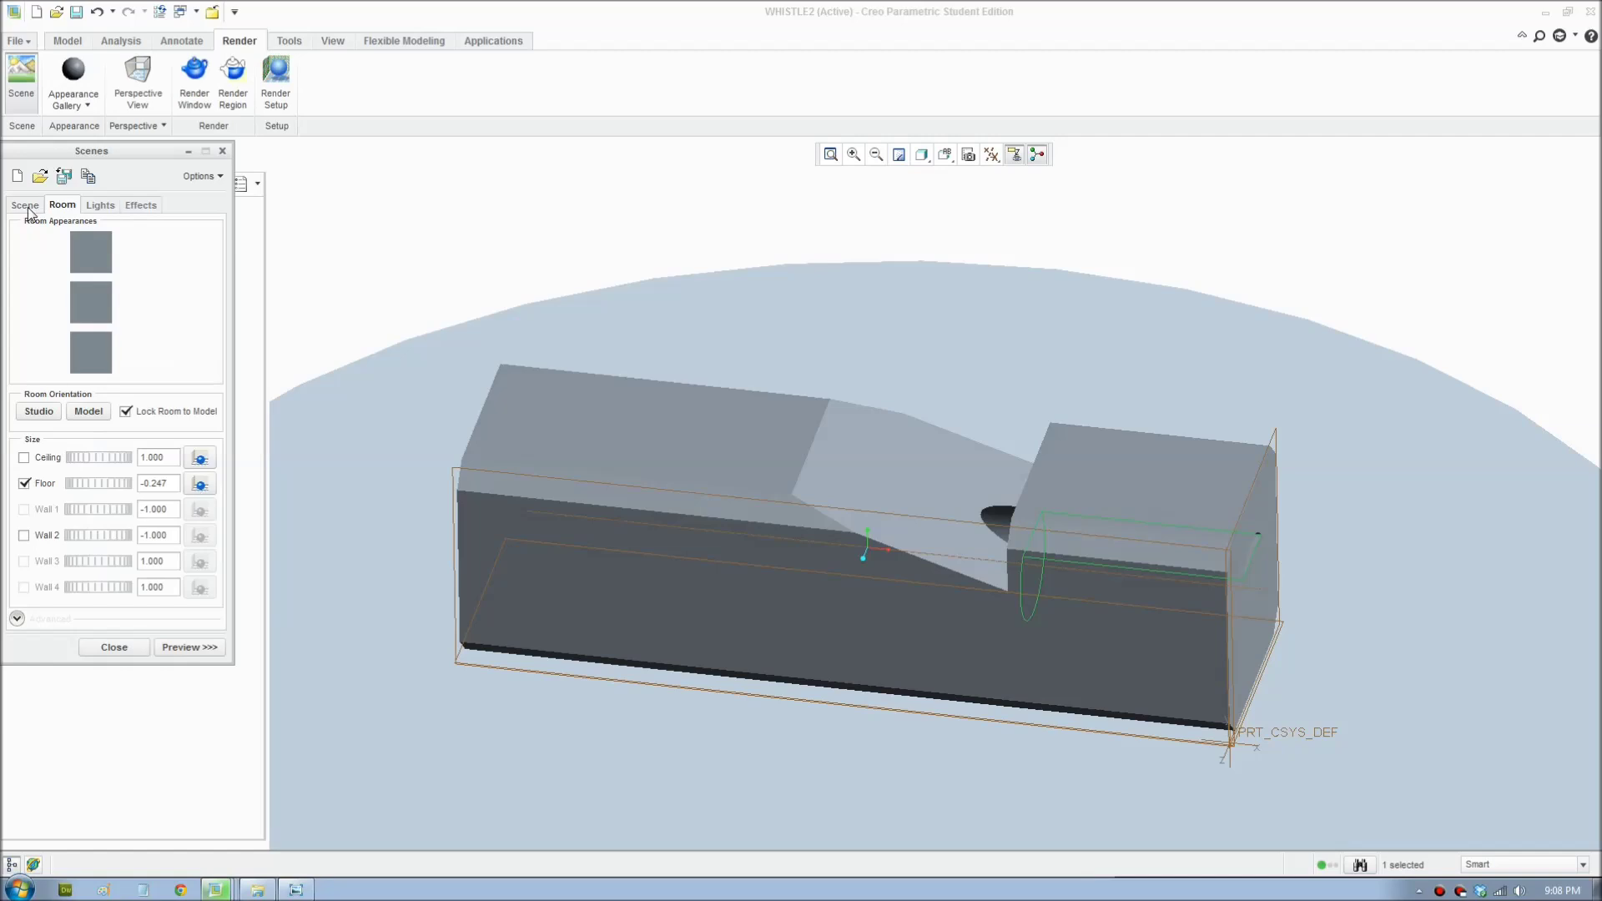
{"action": "left_click", "coordinate": [201, 484]}
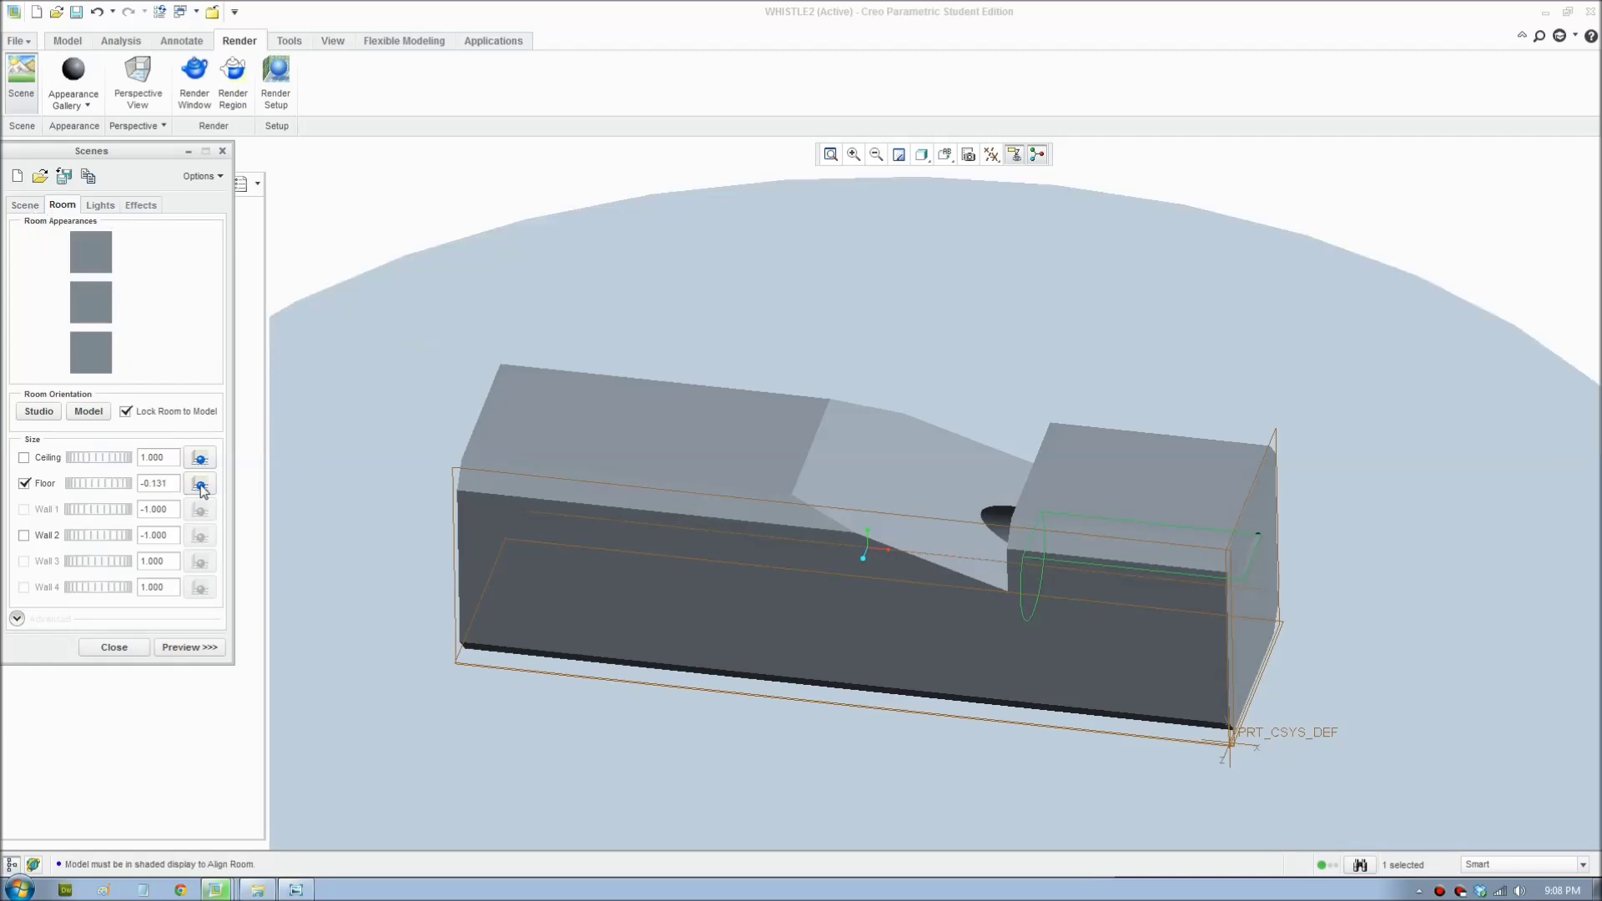
{"action": "left_click", "coordinate": [890, 656]}
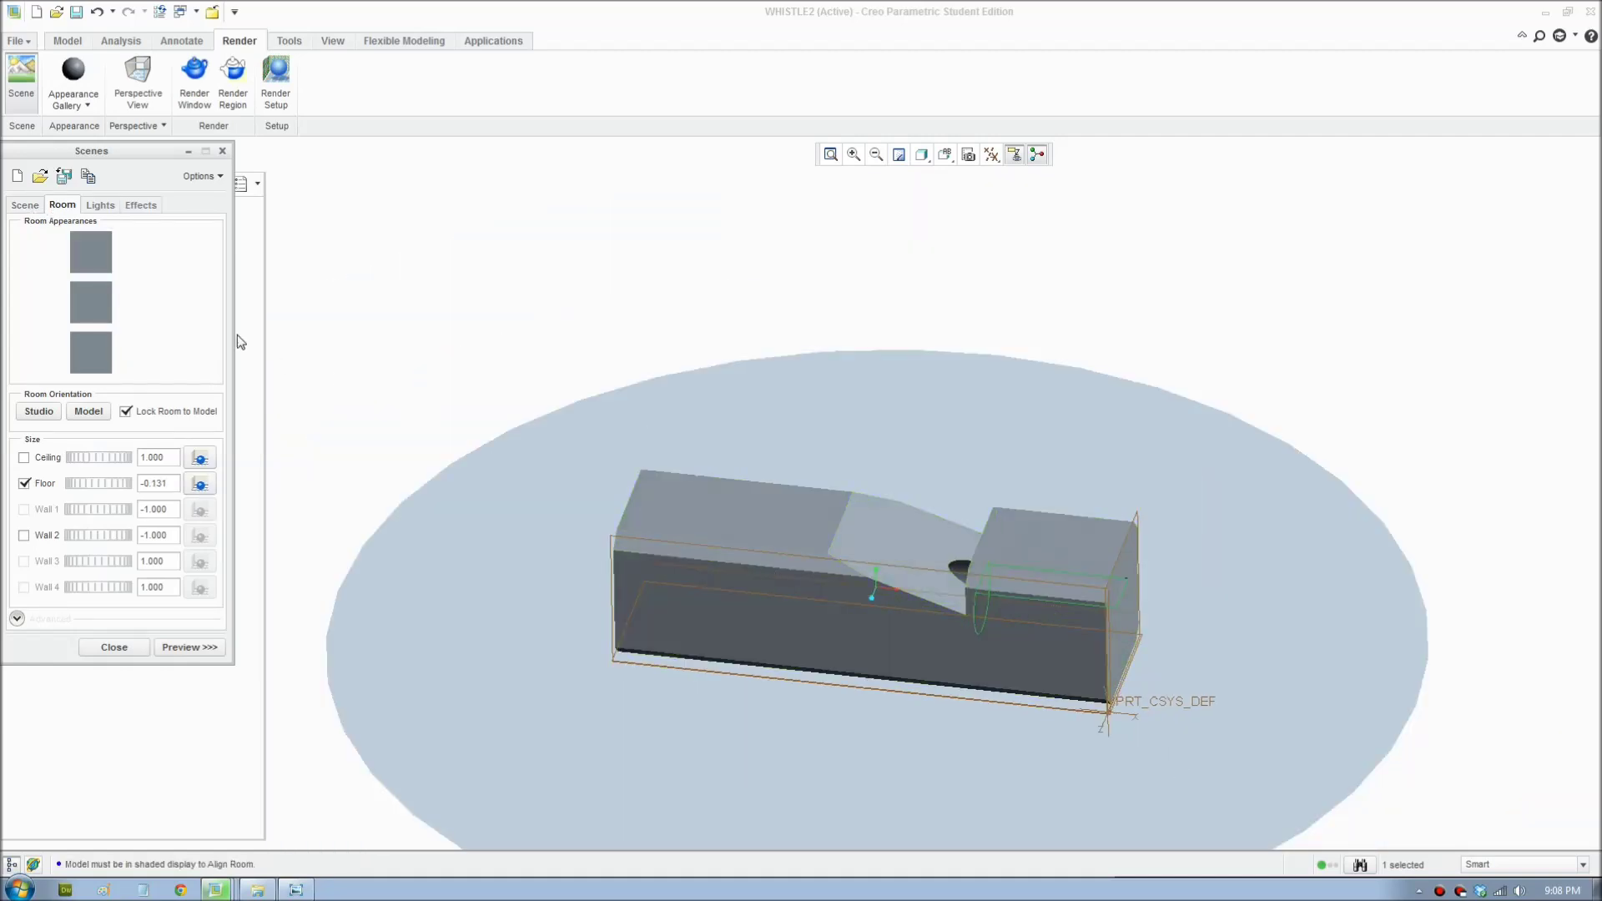
Step: Load the adv-wood-teak.dmt library from the Photolux Wood appearances
{"action": "left_click", "coordinate": [133, 646]}
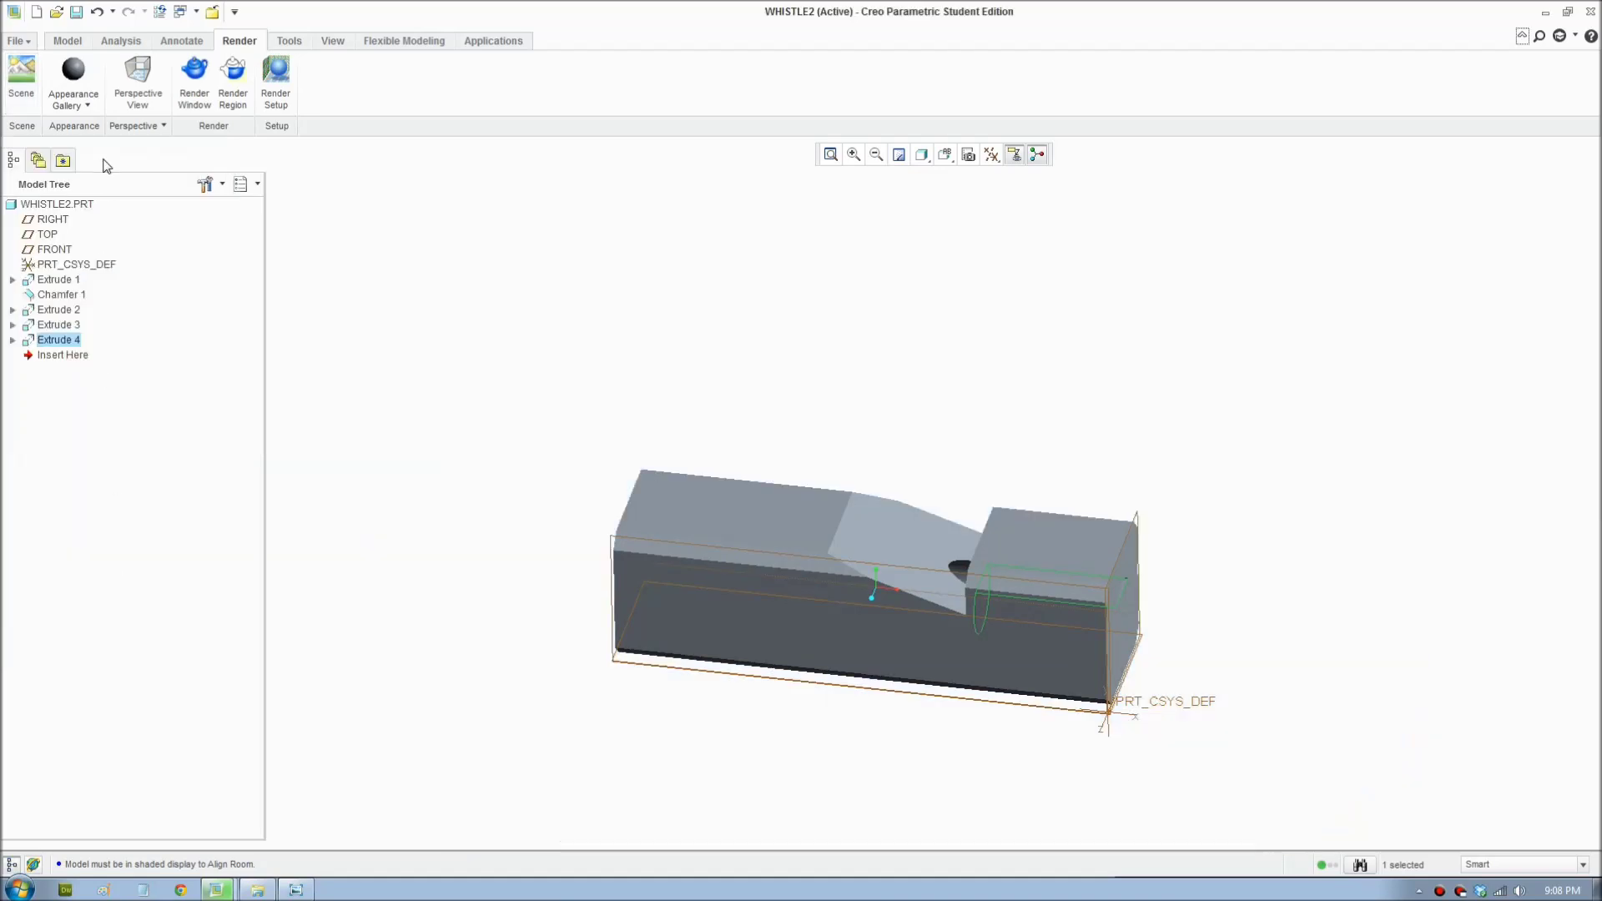
{"action": "left_click", "coordinate": [84, 115]}
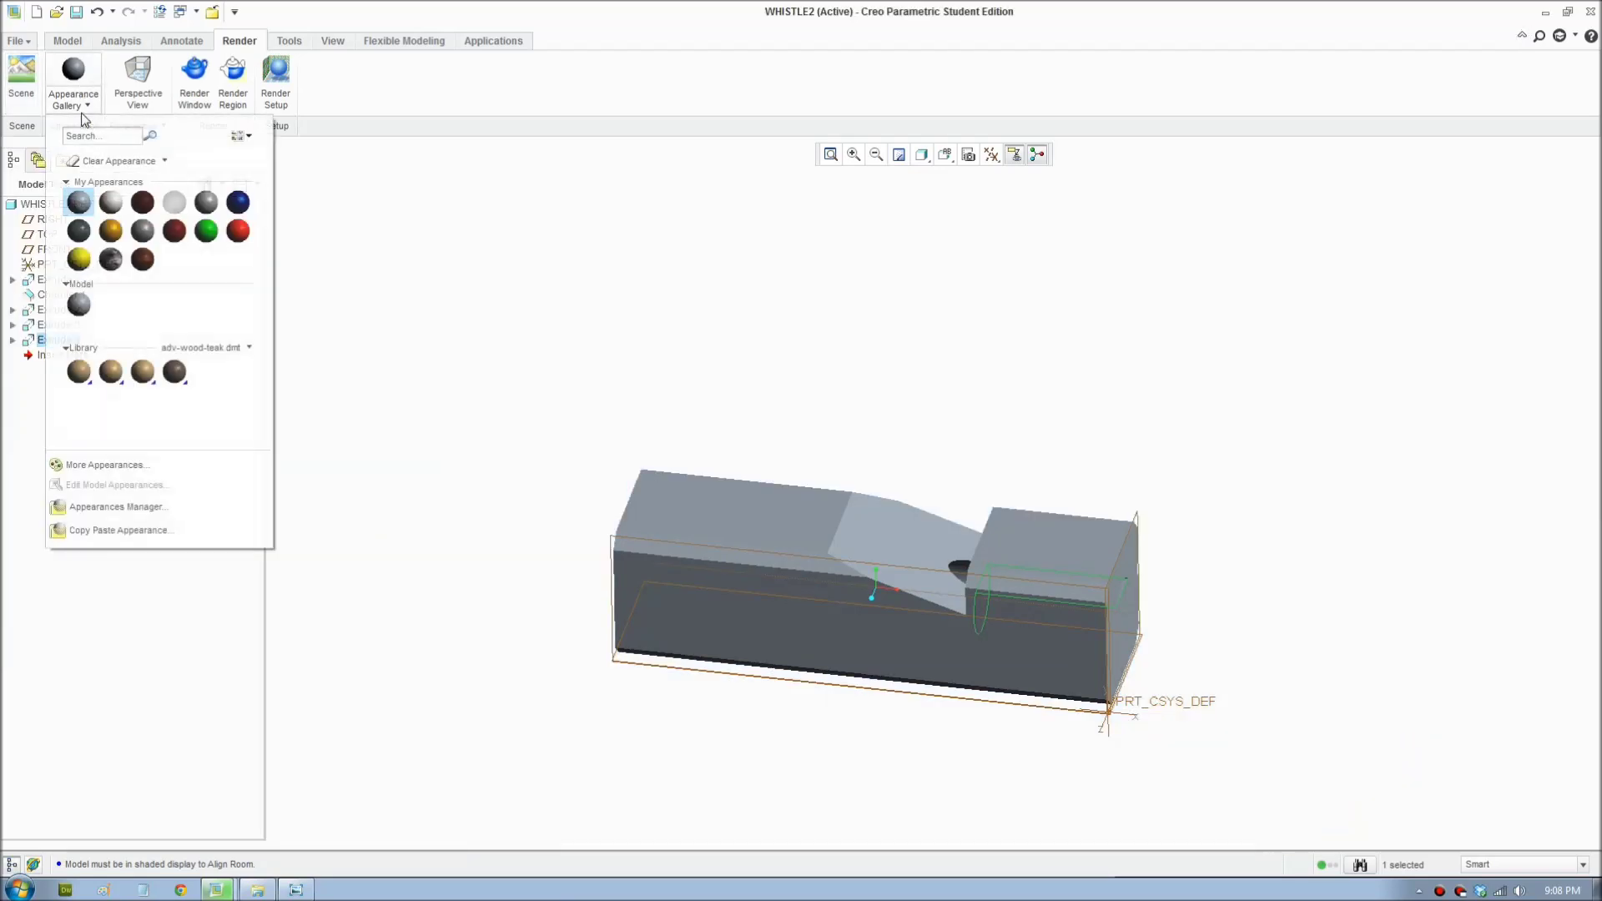
{"action": "left_click", "coordinate": [249, 347]}
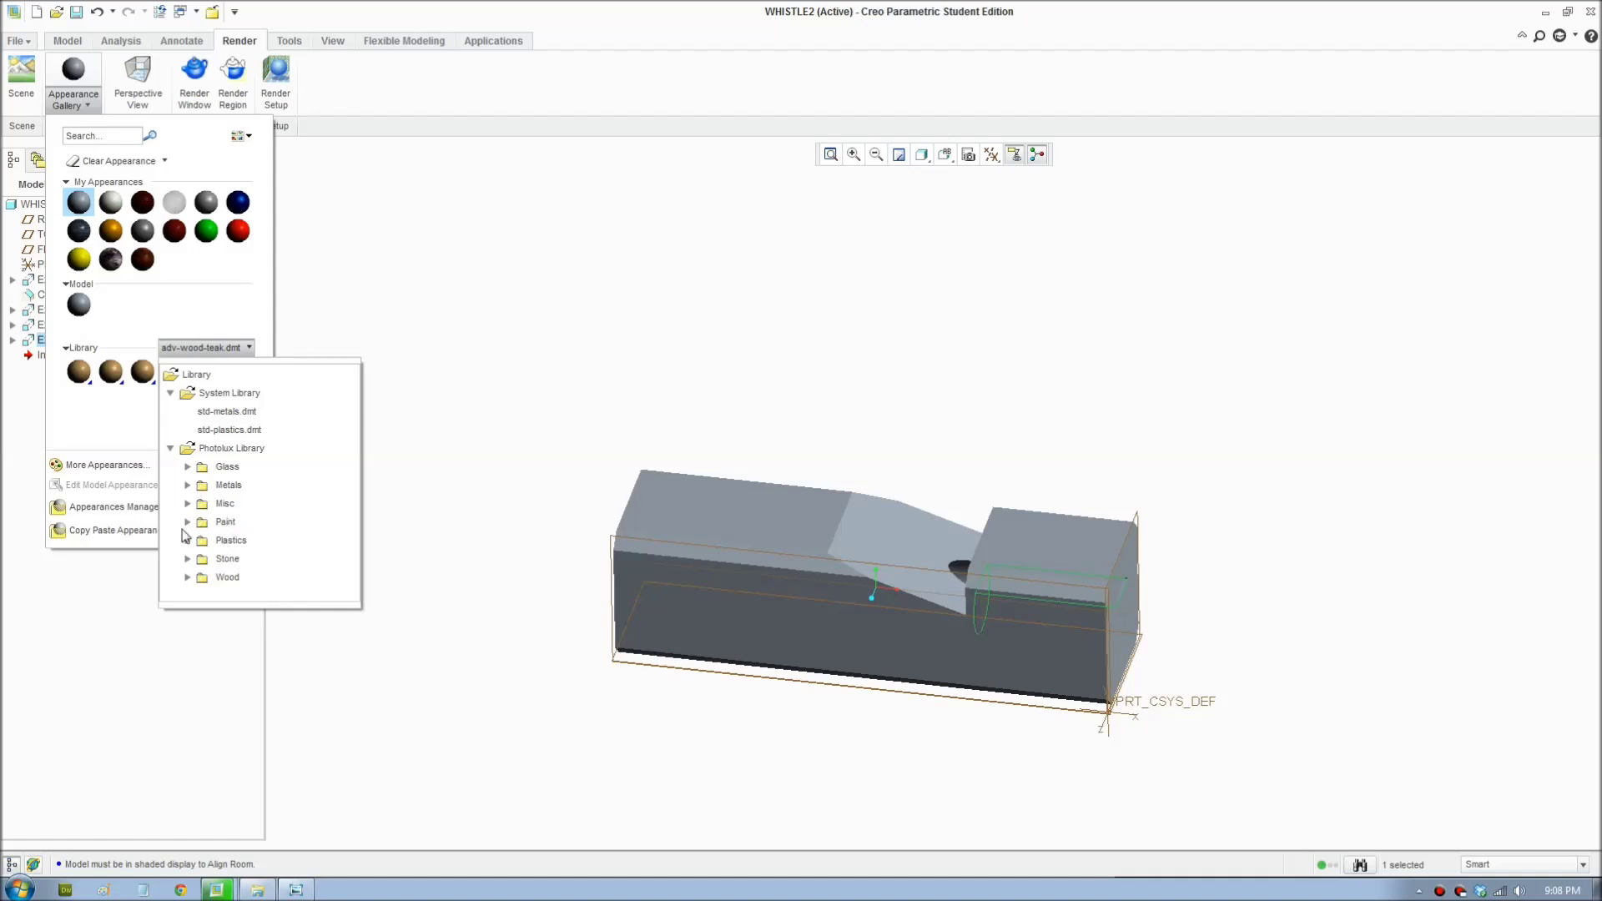
{"action": "left_click", "coordinate": [188, 578]}
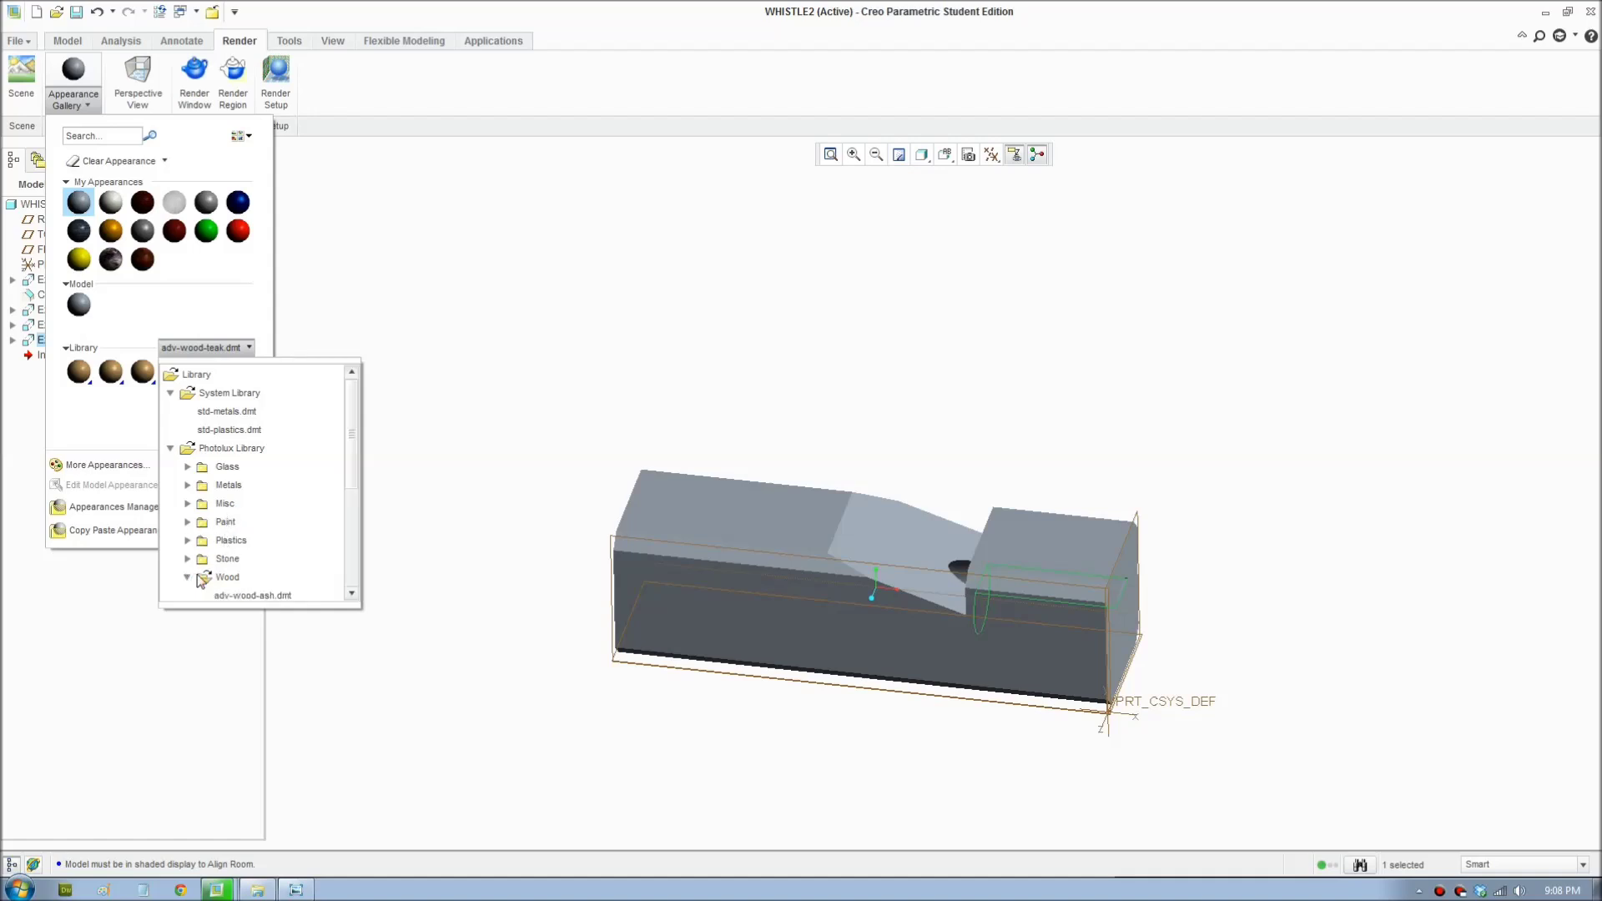
{"action": "scroll", "coordinate": [242, 555], "scroll_direction": "down", "scroll_amount": 3}
{"action": "scroll", "coordinate": [292, 553], "scroll_direction": "down", "scroll_amount": 1}
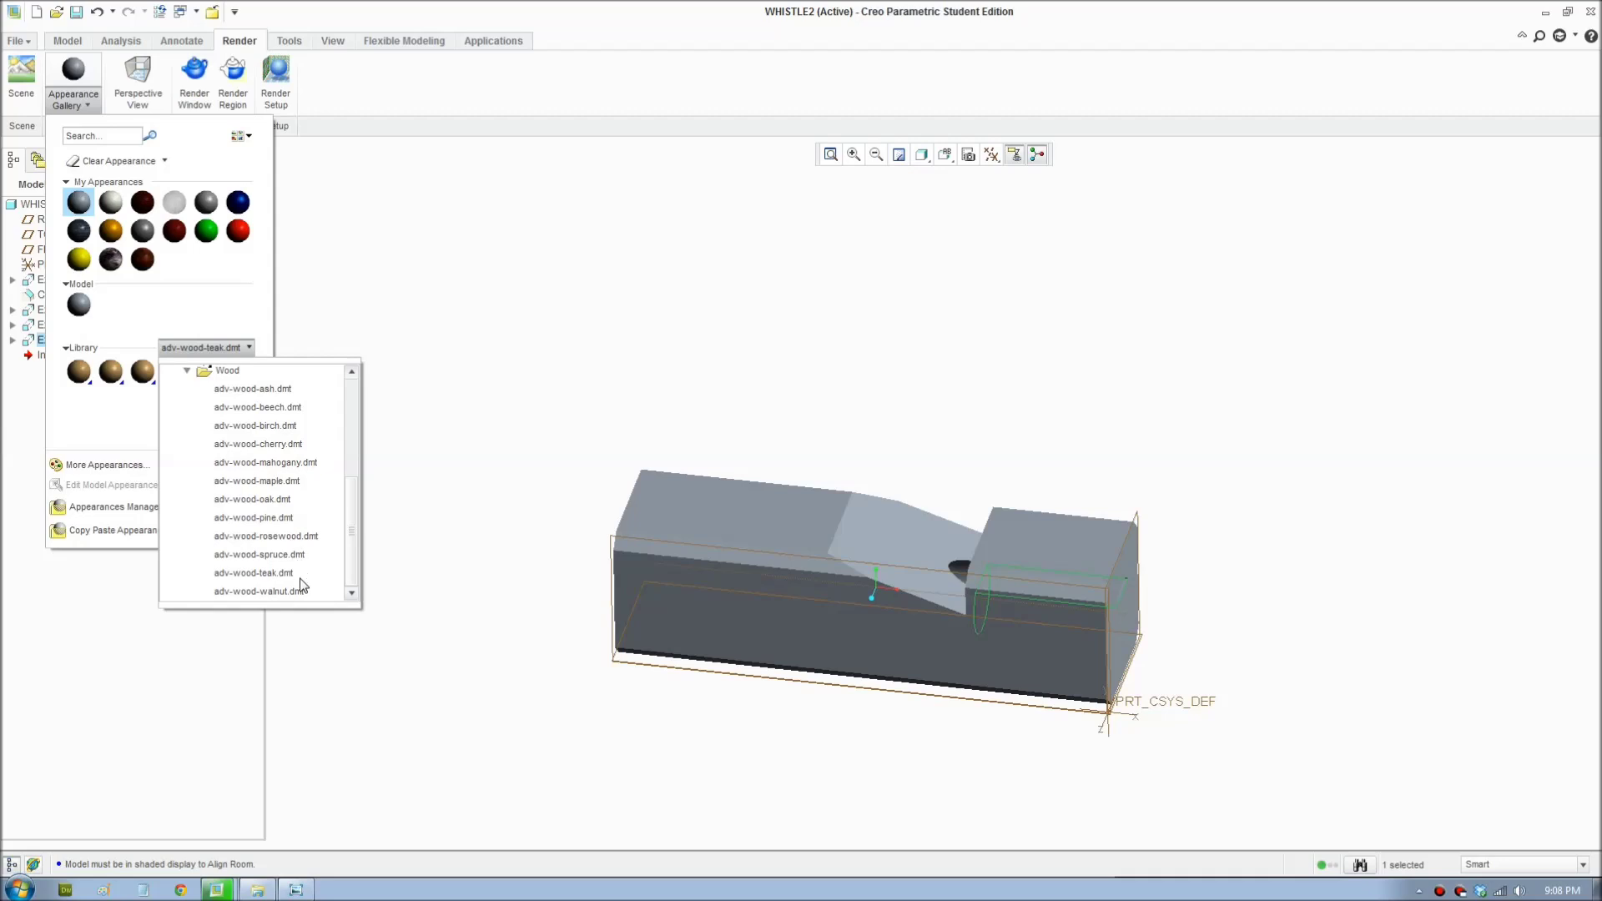
{"action": "left_click", "coordinate": [262, 574]}
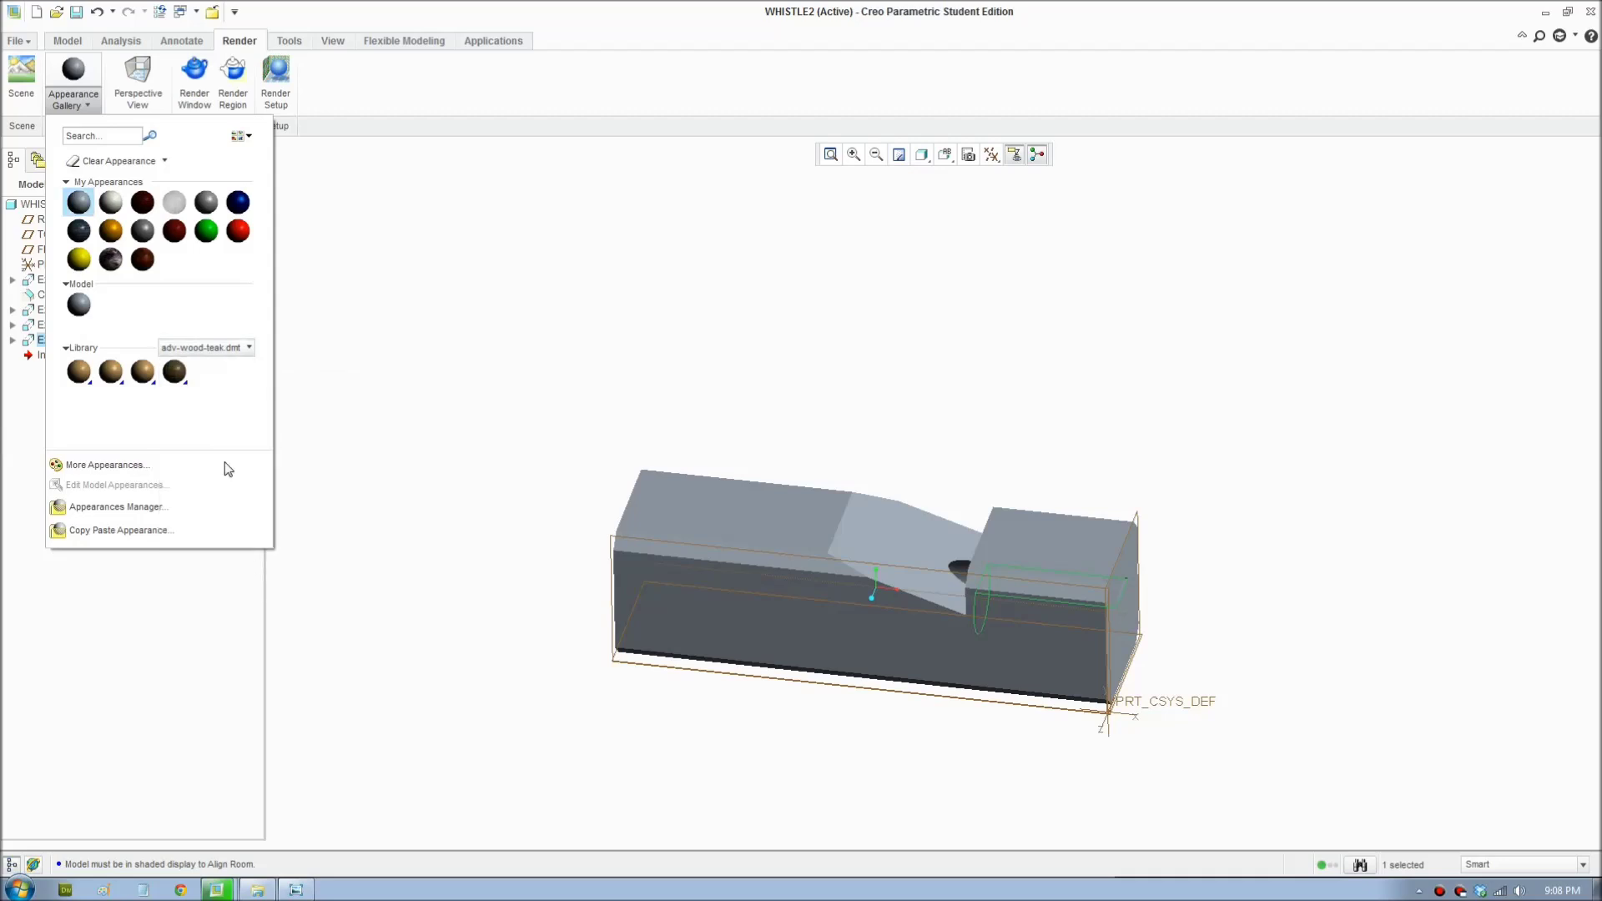
Step: Apply the teak appearance to the whole whistle part using the Part selection filter
{"action": "left_click", "coordinate": [81, 378]}
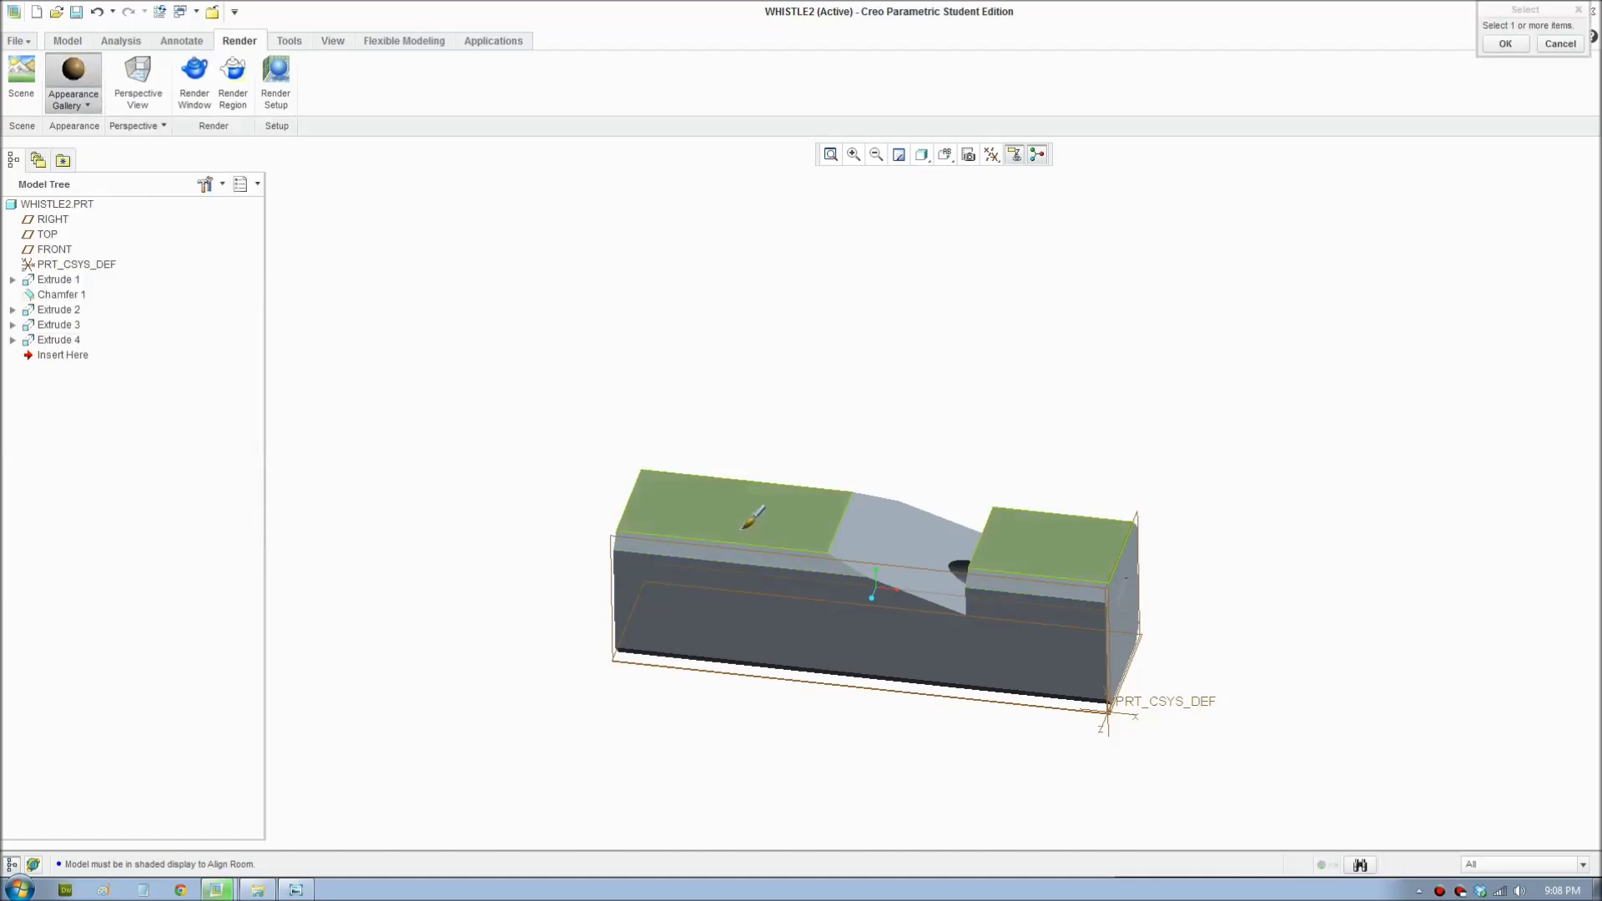
{"action": "left_click", "coordinate": [1540, 867]}
{"action": "left_click", "coordinate": [1526, 849]}
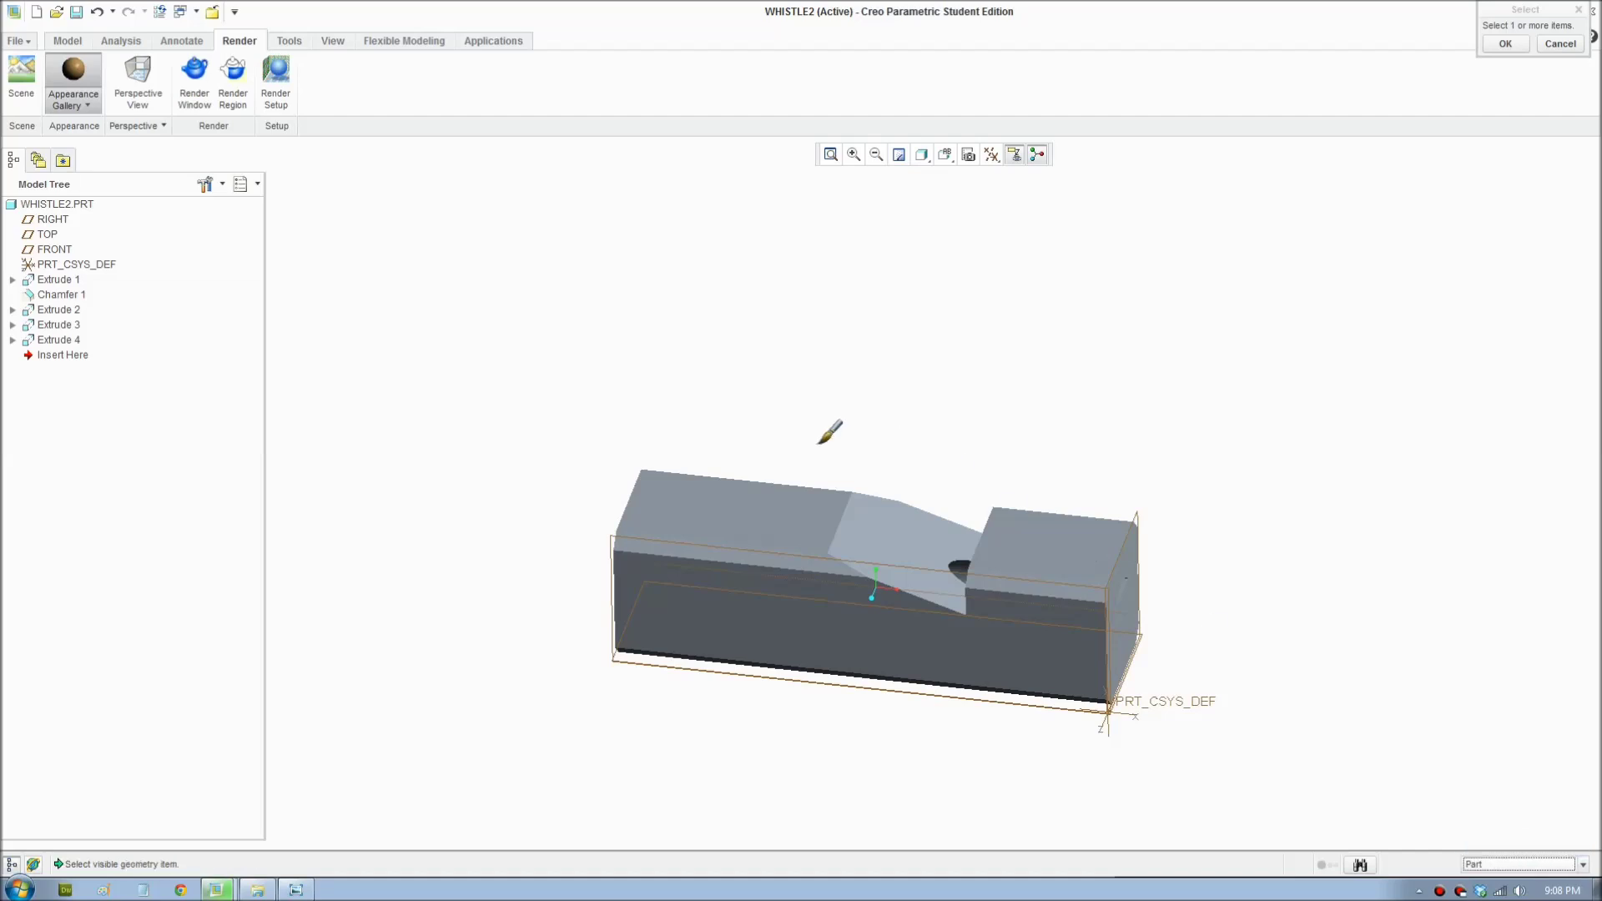
{"action": "left_click", "coordinate": [814, 486]}
{"action": "left_click", "coordinate": [1510, 44]}
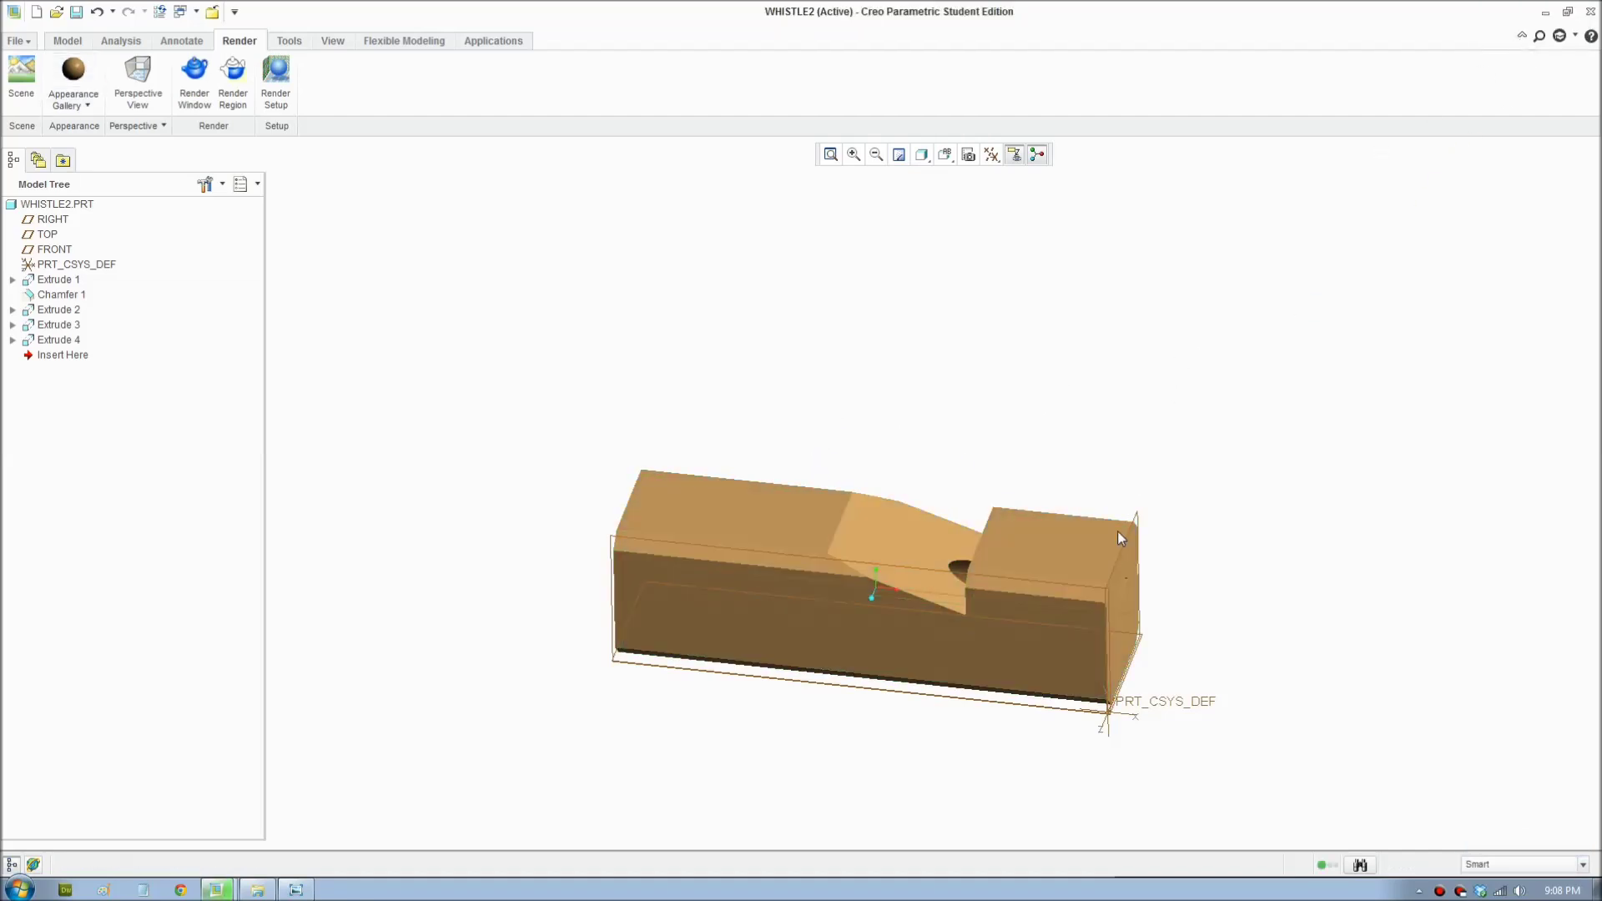
{"action": "scroll", "coordinate": [951, 529], "scroll_direction": "down", "scroll_amount": 2}
Step: From a lower front view, render the whistle in a window at Draft quality
{"action": "mouse_move", "coordinate": [1120, 693]}
{"action": "middle_mouse_down"}
{"action": "mouse_move", "coordinate": [1015, 730]}
{"action": "mouse_move", "coordinate": [1205, 594]}
{"action": "mouse_move", "coordinate": [1123, 673]}
{"action": "mouse_move", "coordinate": [979, 358]}
{"action": "middle_mouse_up"}
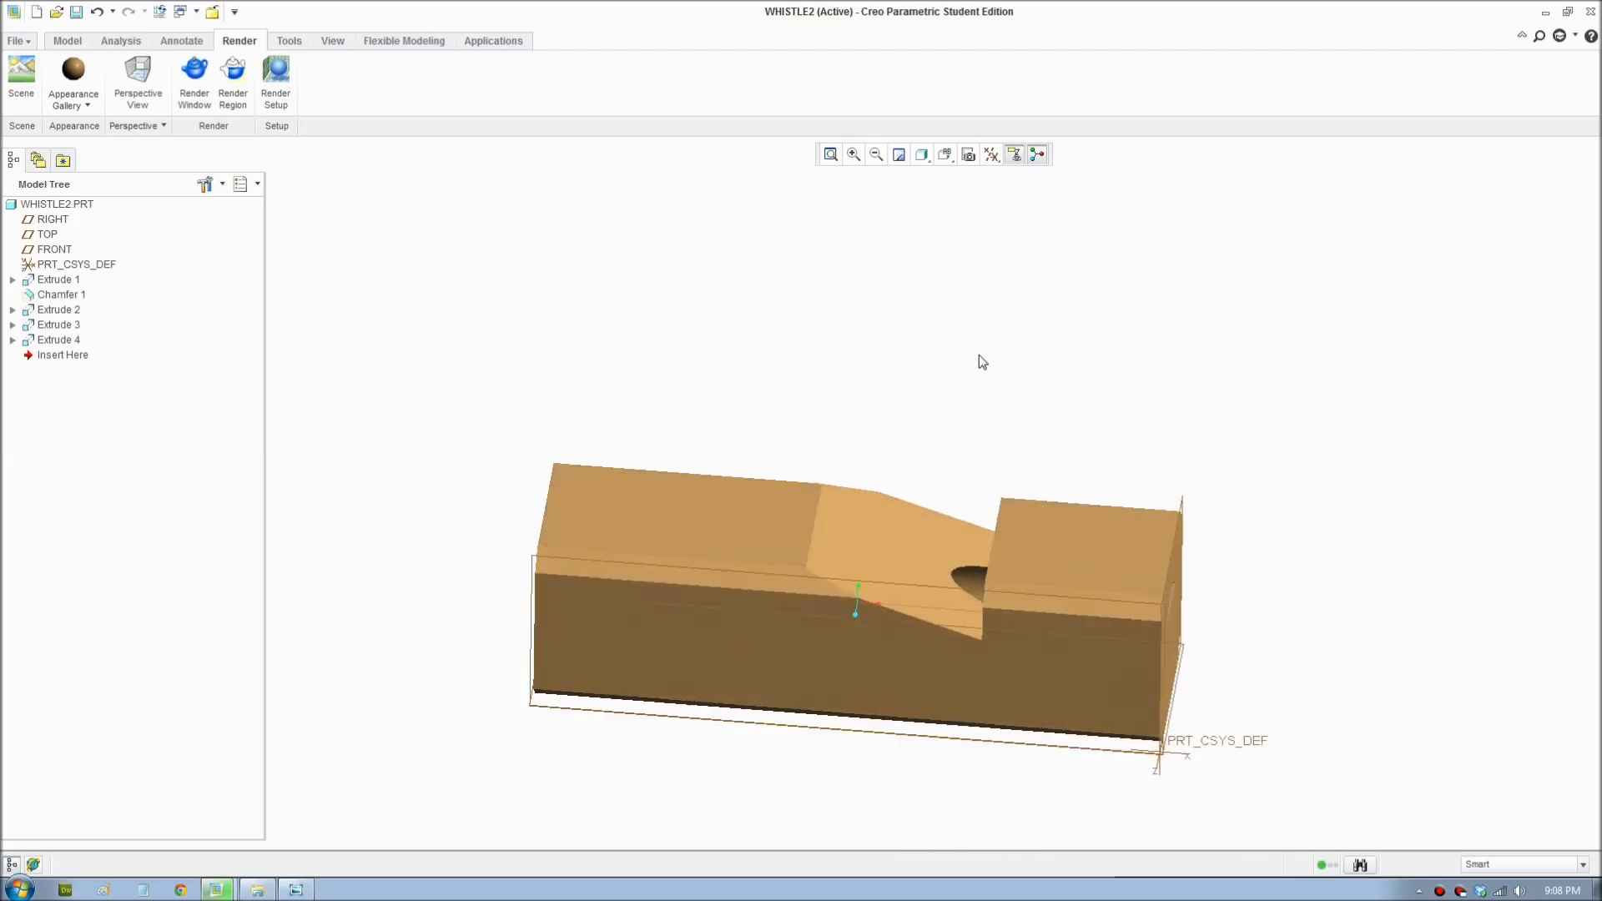
{"action": "left_click", "coordinate": [284, 96]}
{"action": "left_click", "coordinate": [1554, 64]}
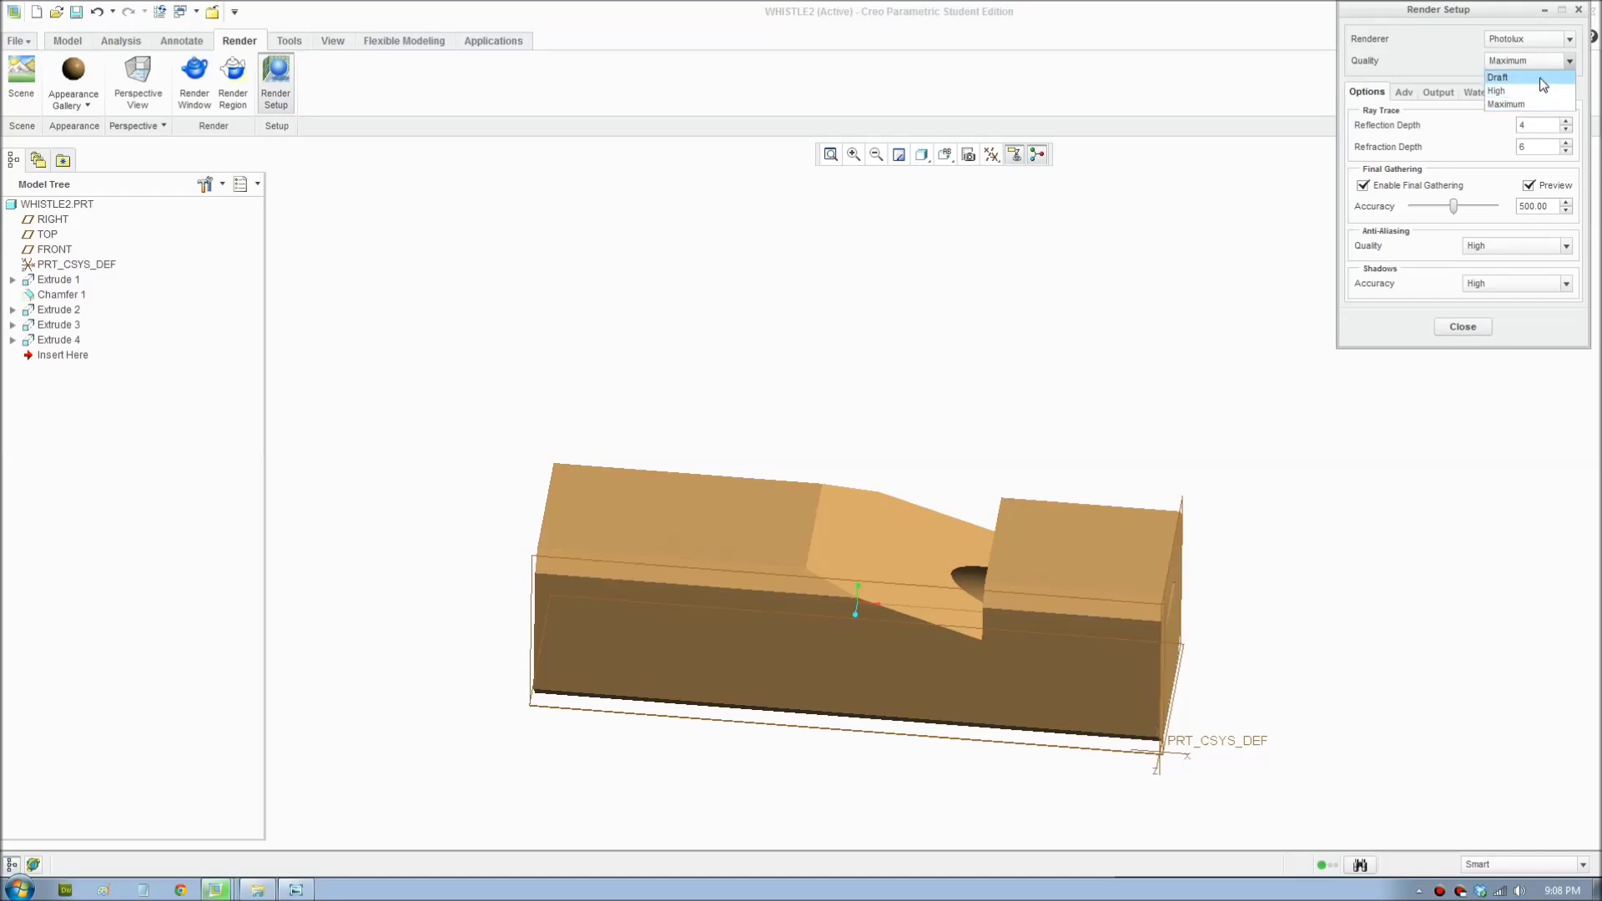
{"action": "left_click", "coordinate": [1502, 77]}
{"action": "left_click", "coordinate": [1462, 327]}
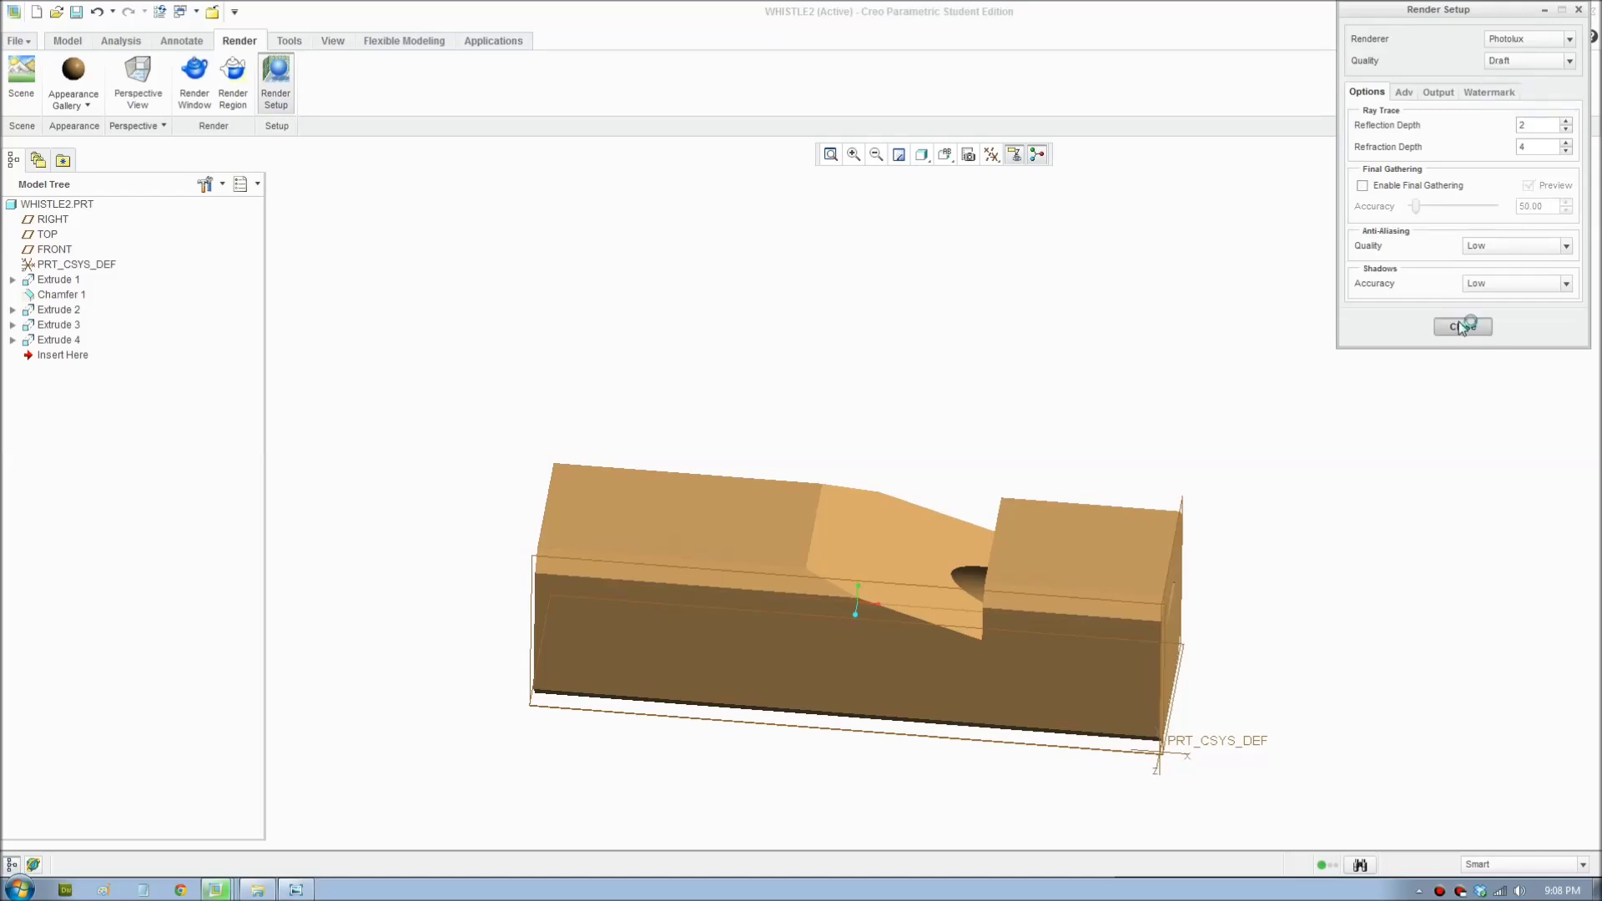
{"action": "left_click", "coordinate": [187, 111]}
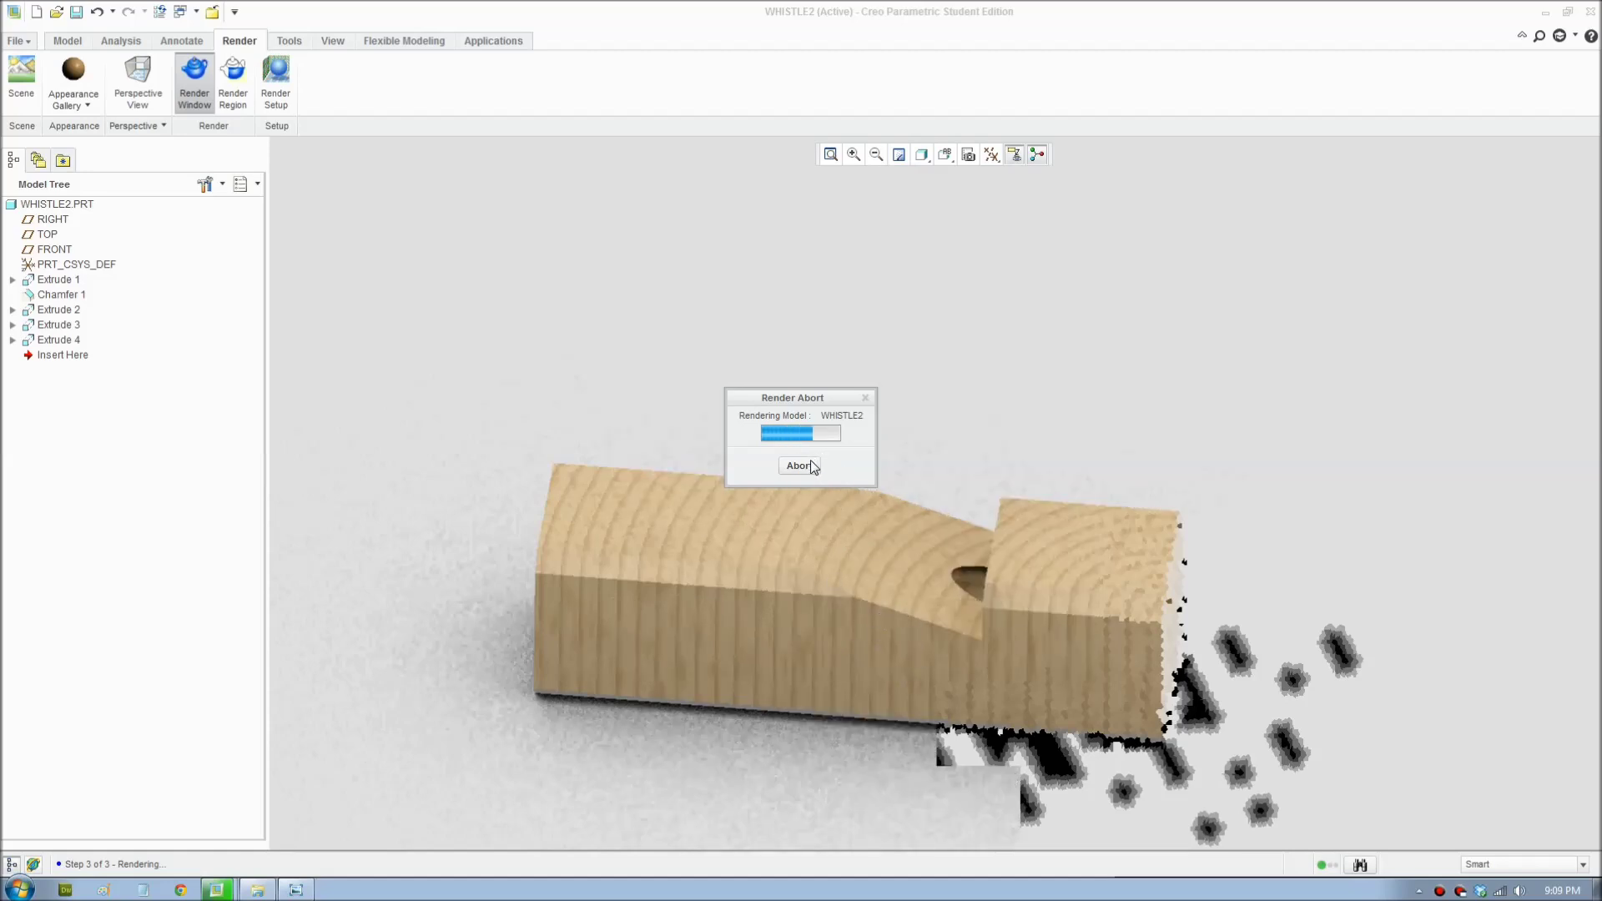
Step: Set the teak appearance's grain axis to Y with 90° rotation, then re-render the whistle
{"action": "left_click", "coordinate": [77, 99]}
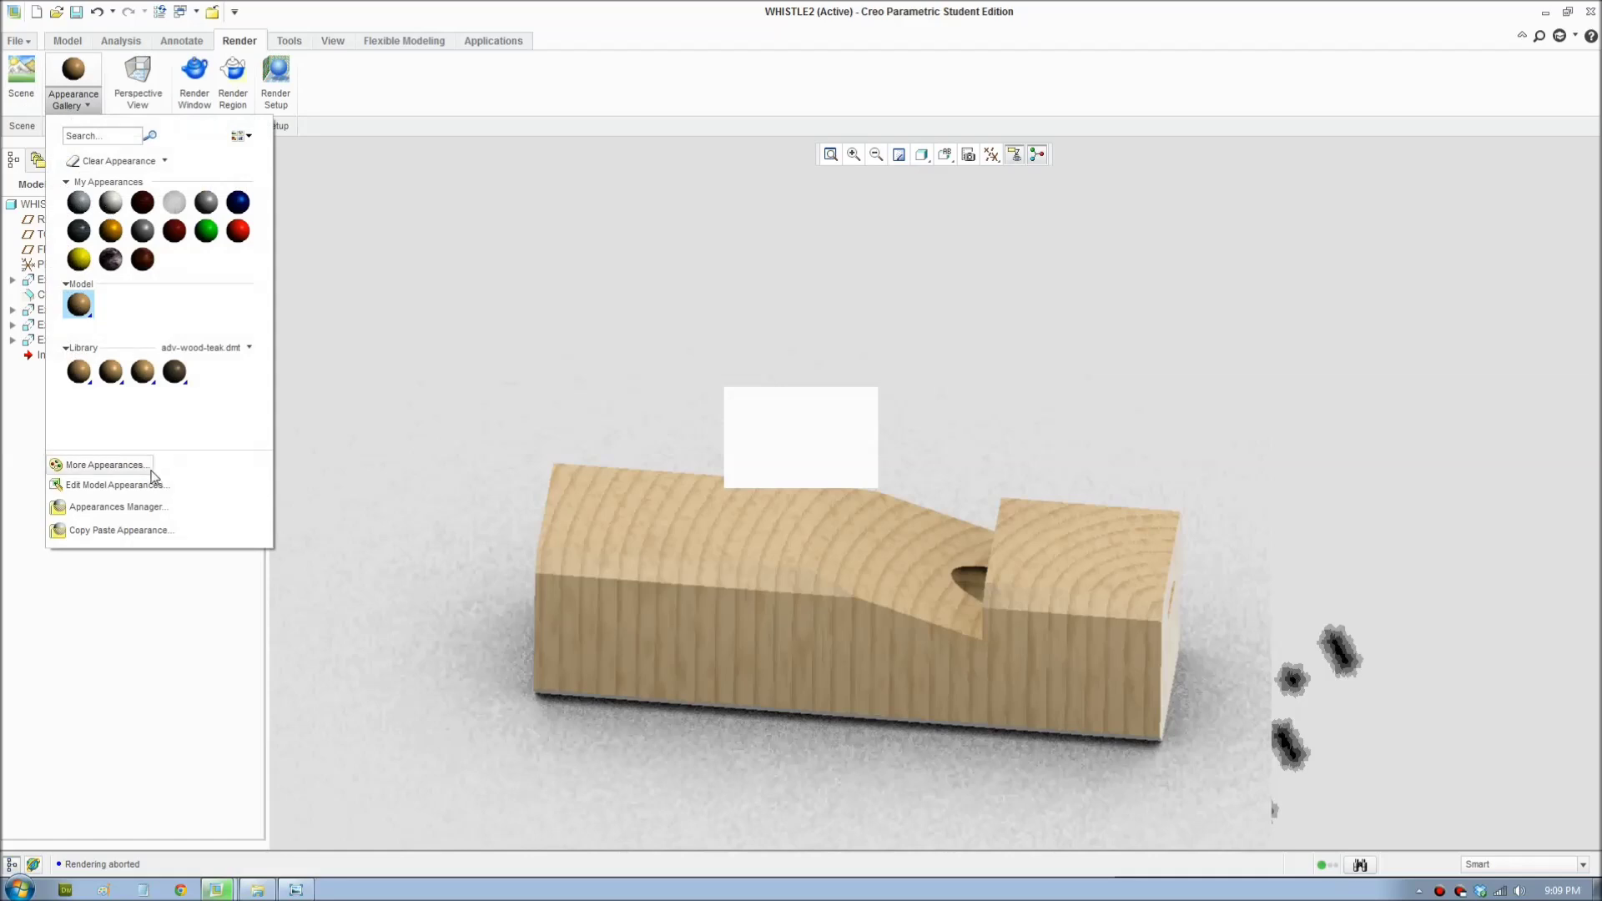
{"action": "right_click", "coordinate": [82, 306]}
{"action": "left_click", "coordinate": [111, 318]}
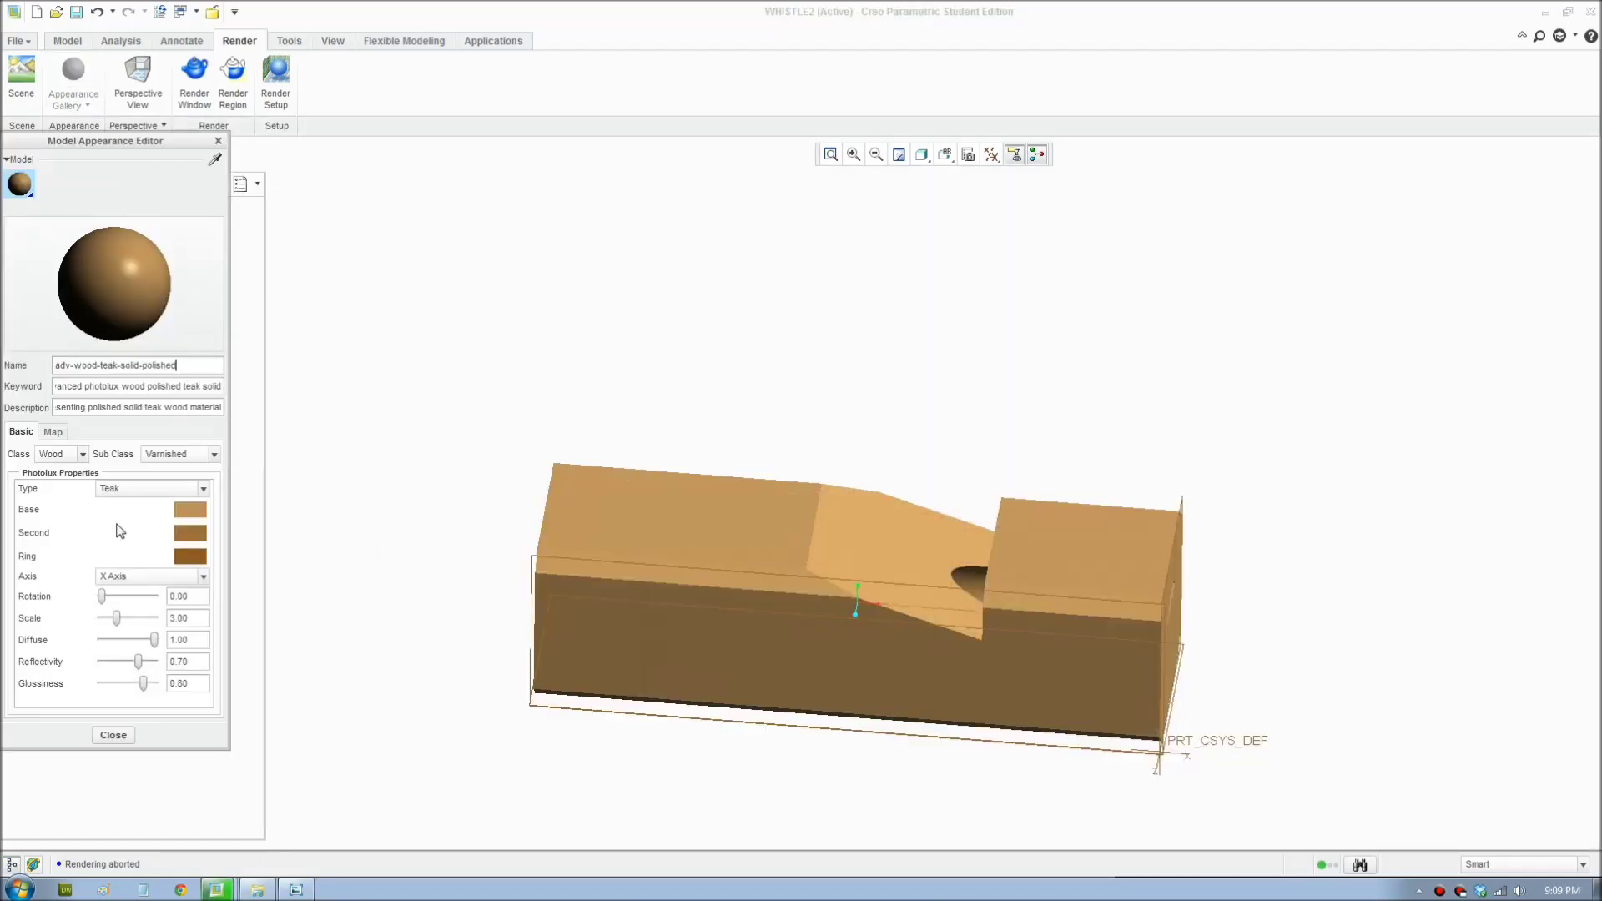
{"action": "left_click", "coordinate": [122, 576]}
{"action": "left_click", "coordinate": [124, 606]}
{"action": "left_click", "coordinate": [179, 596]}
{"action": "type", "text": "90"}
{"action": "key", "text": "Return"}
{"action": "left_click", "coordinate": [114, 736]}
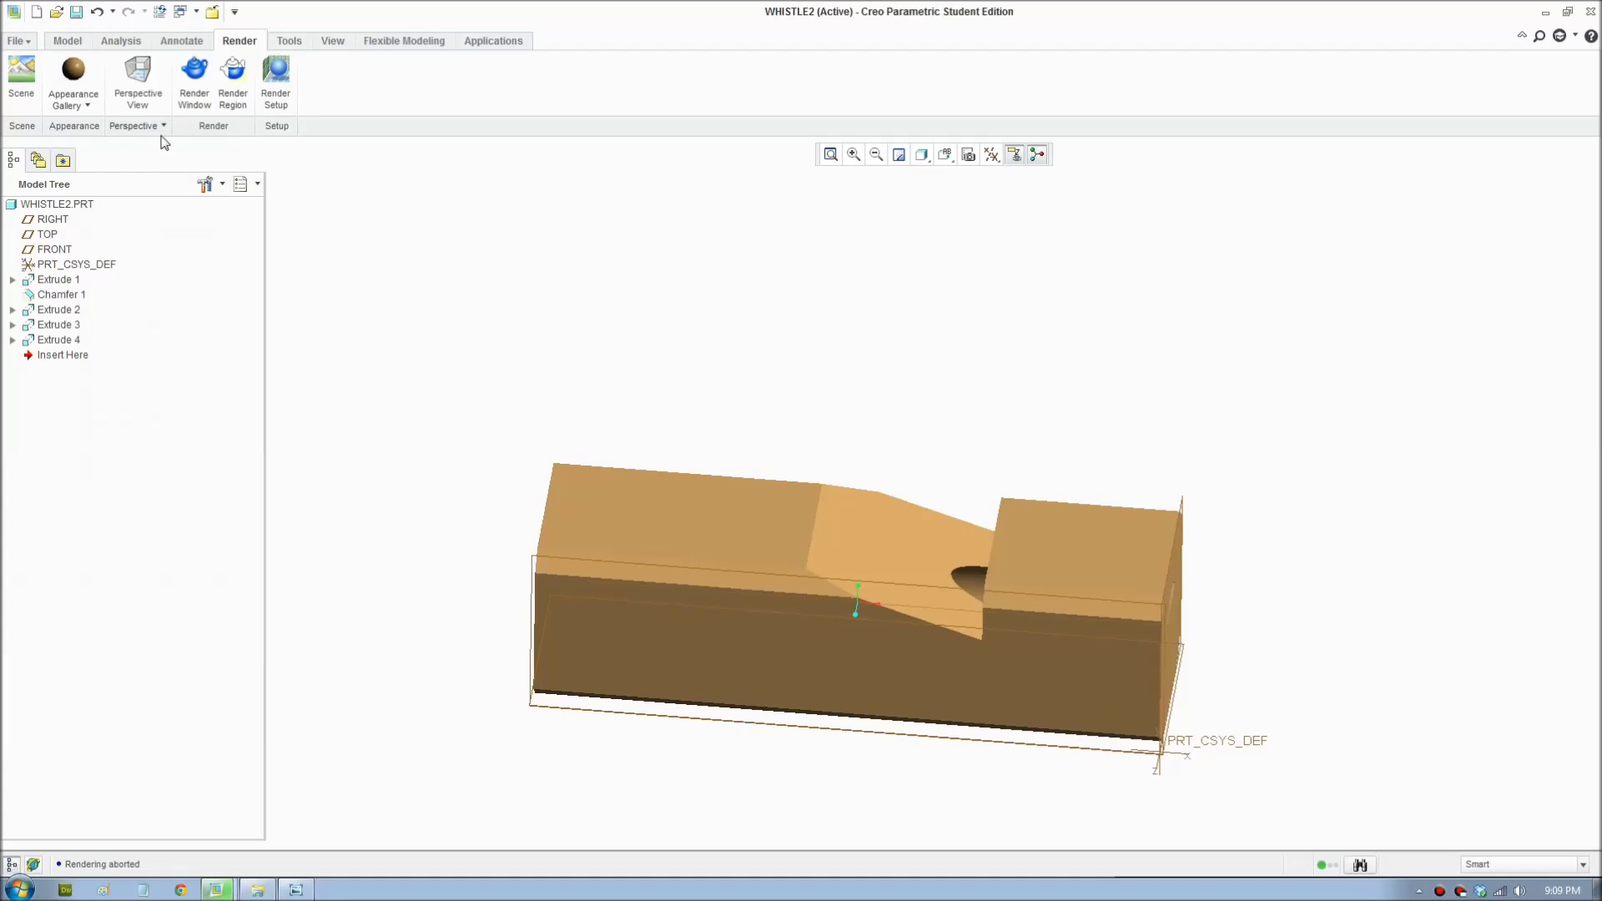
{"action": "left_click", "coordinate": [192, 87]}
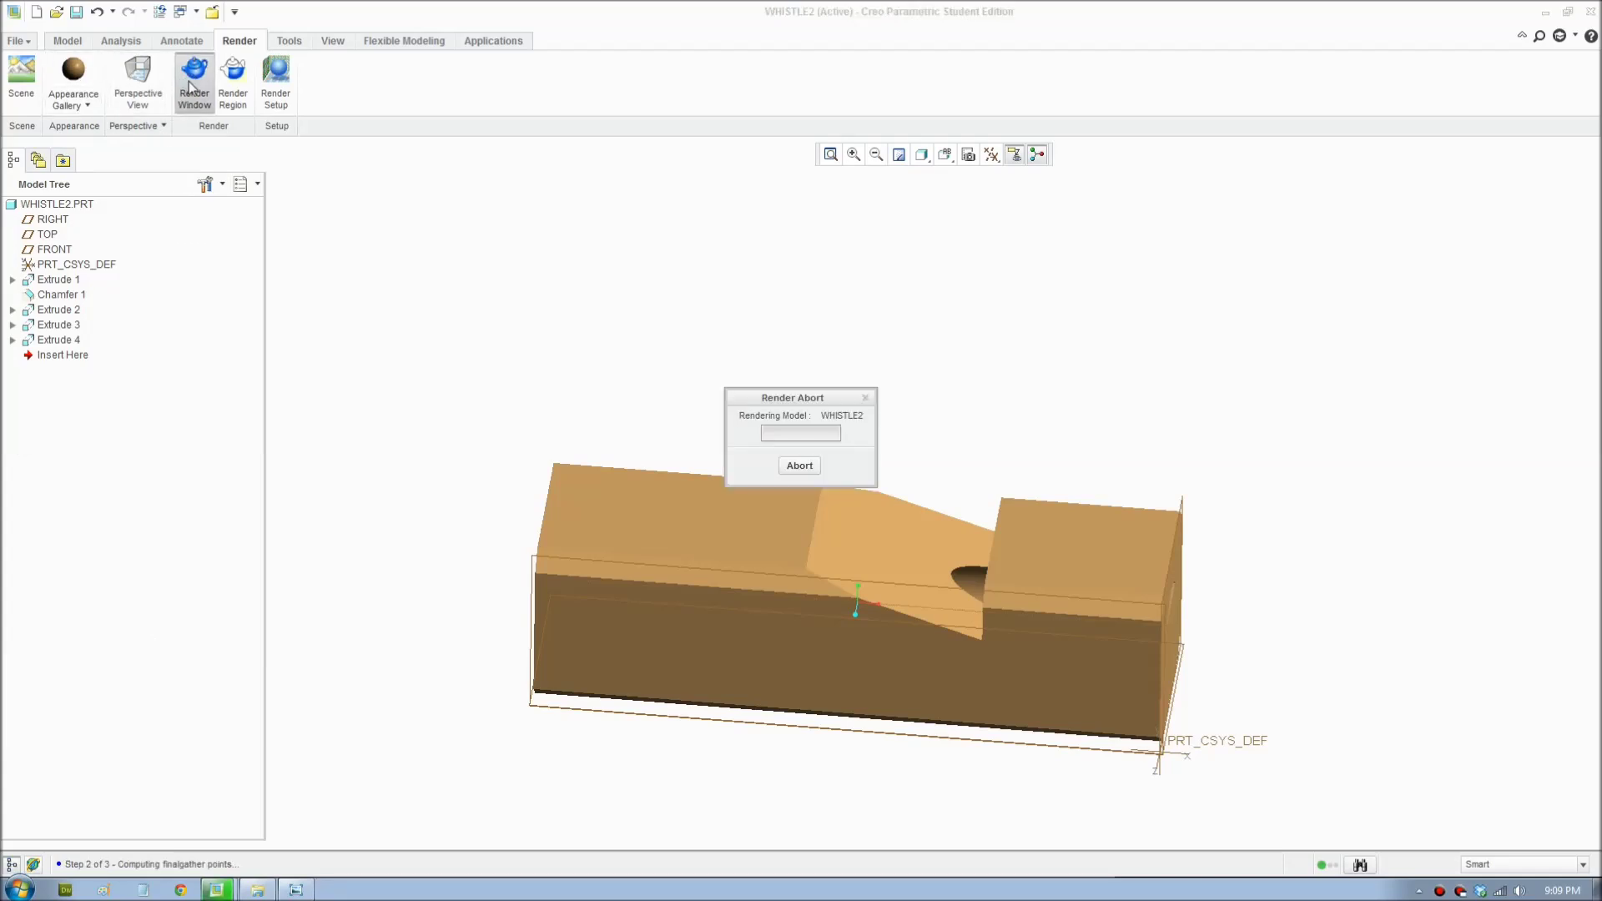